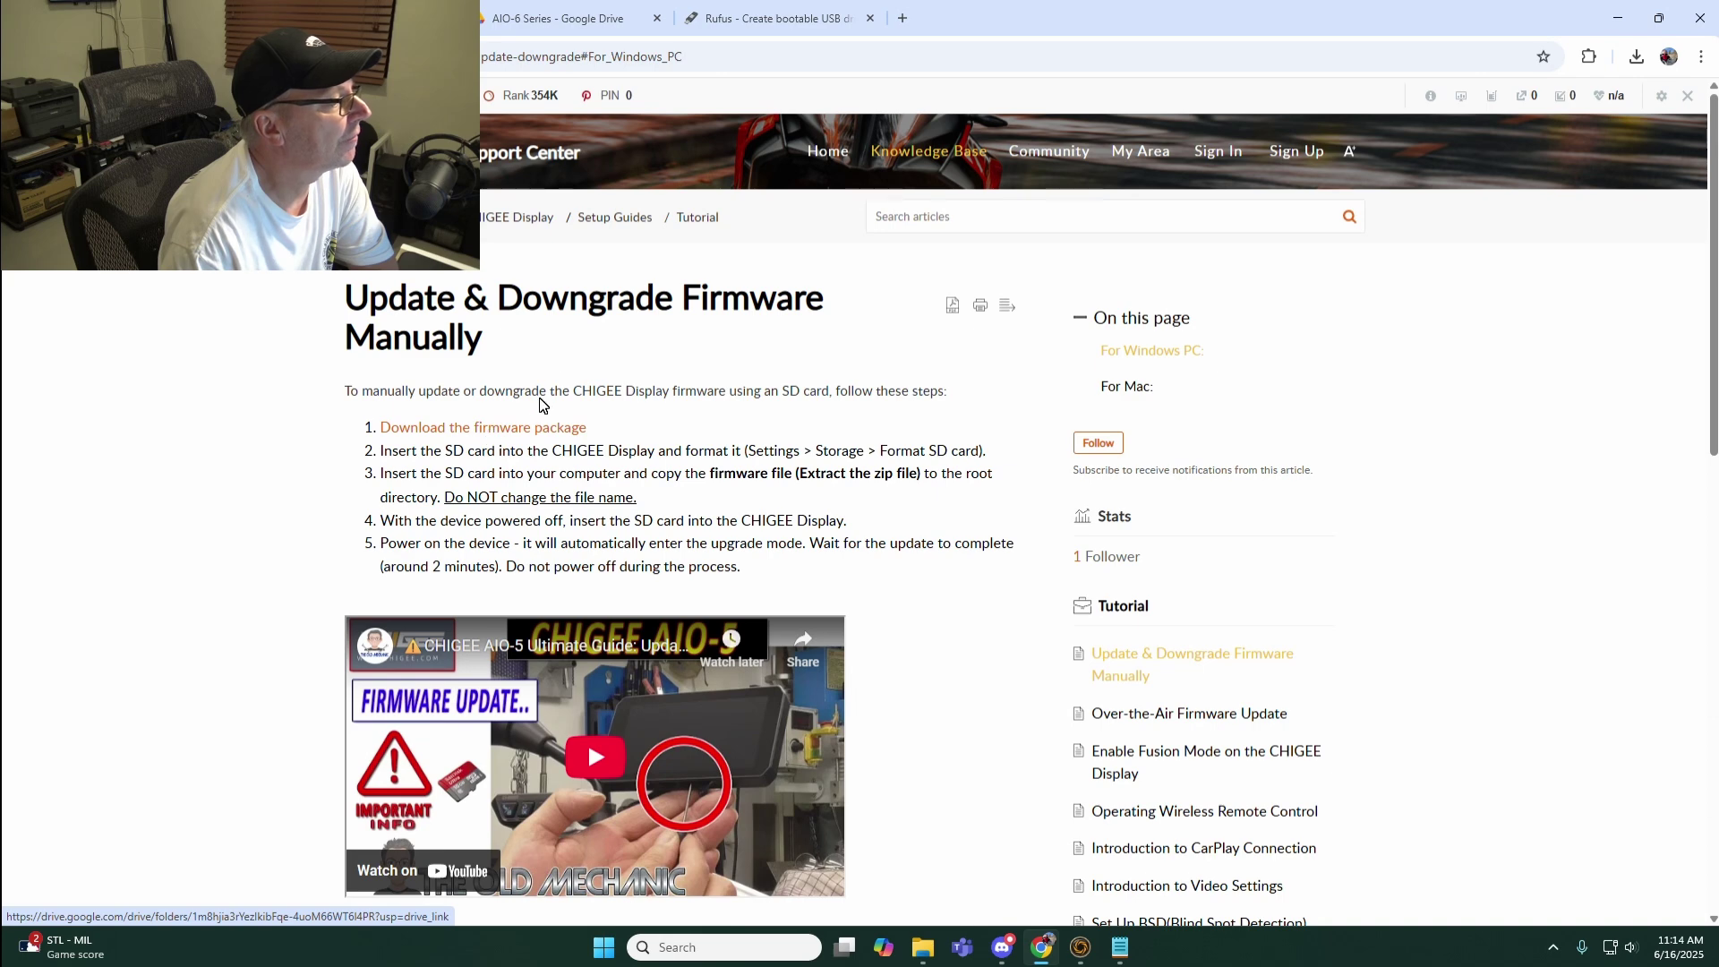
# Open the firmware package's AIO-6 Series folder, download AIO6_v1.2.3_0613_105400 and cancel the duplicate download.
pyautogui.click(517, 431)
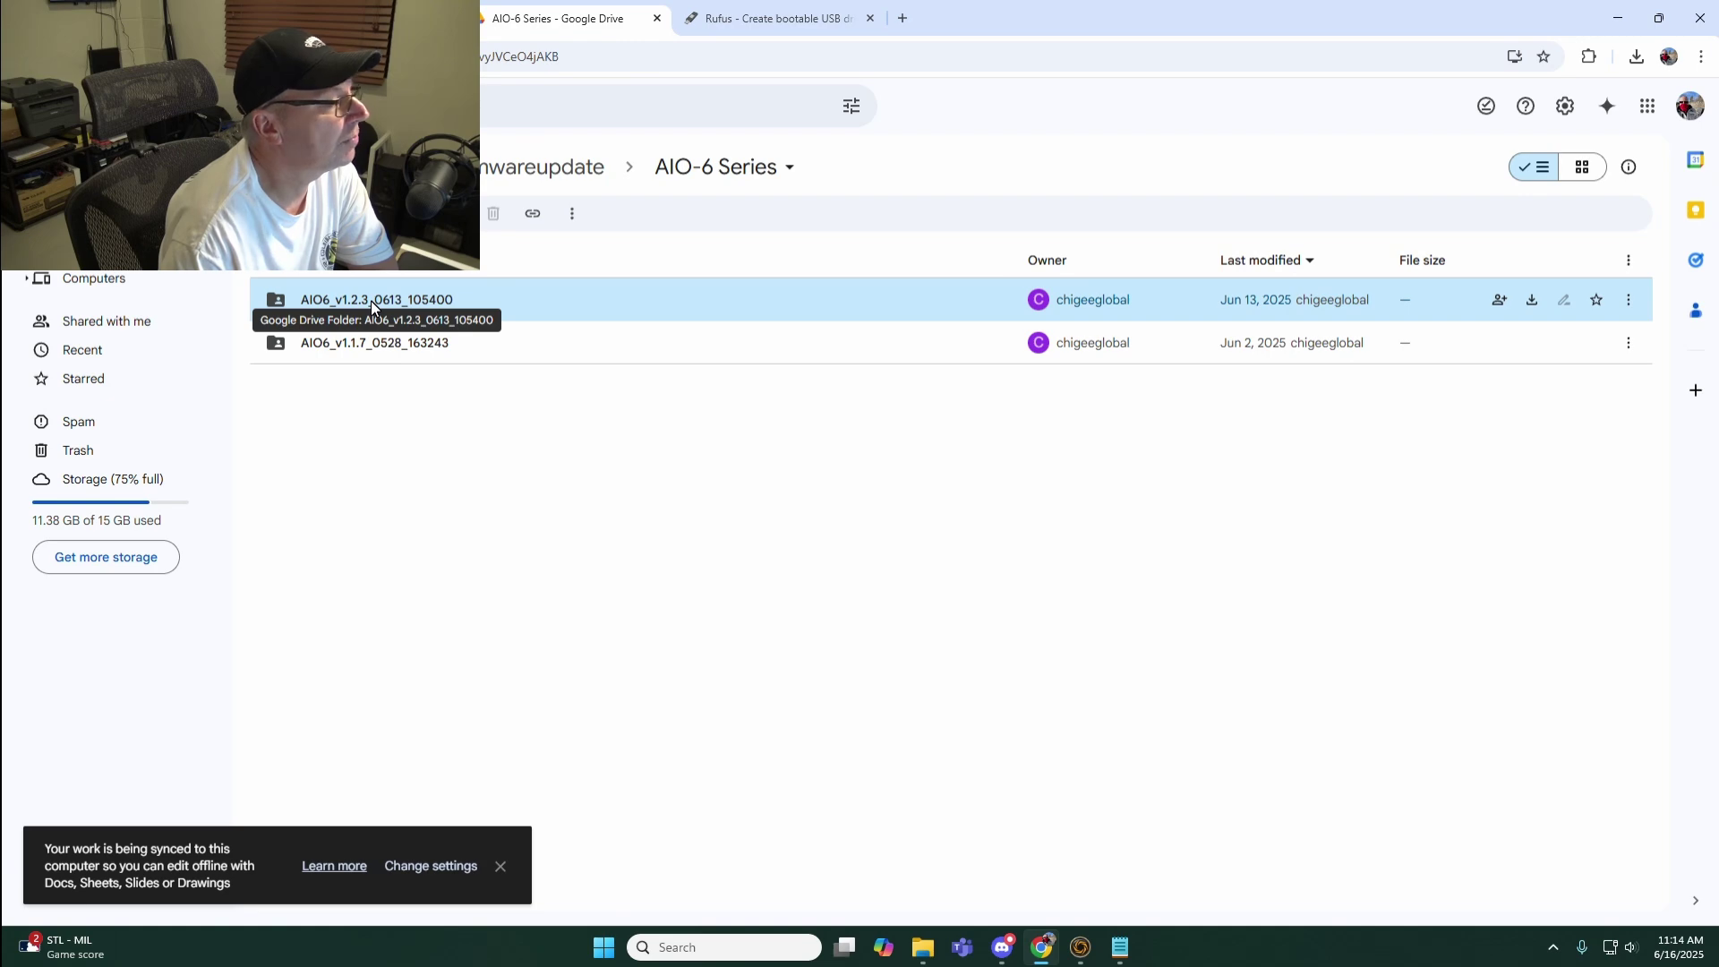
pyautogui.click(1536, 301)
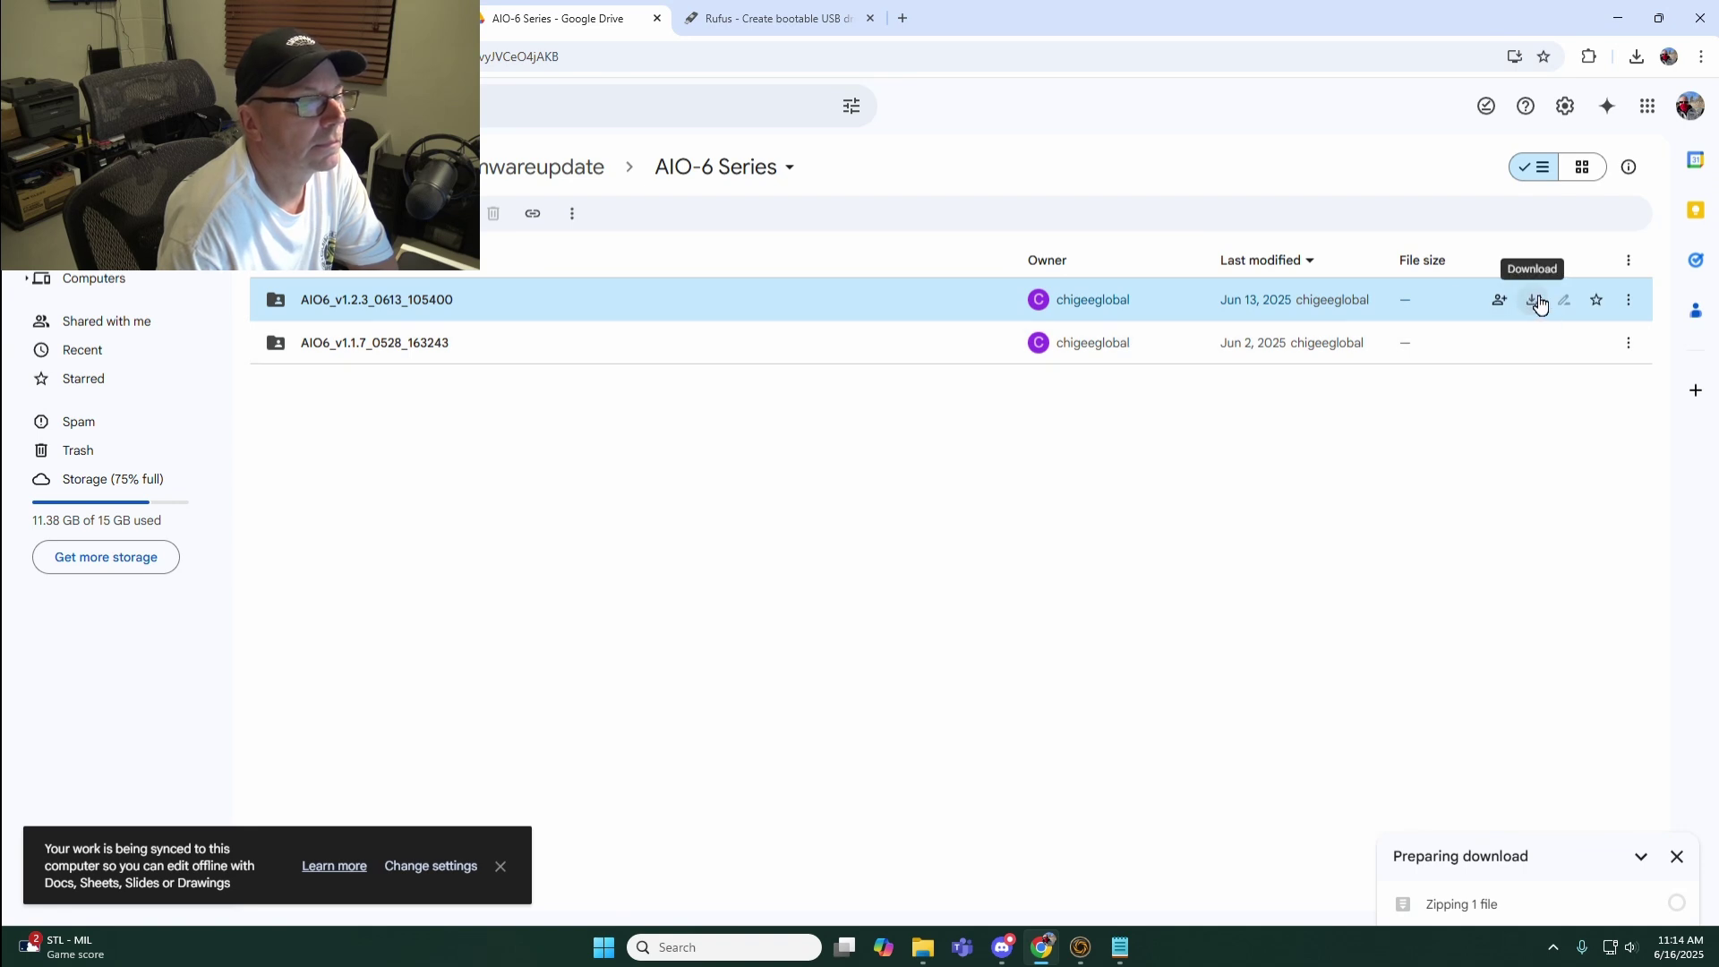
pyautogui.click(1538, 304)
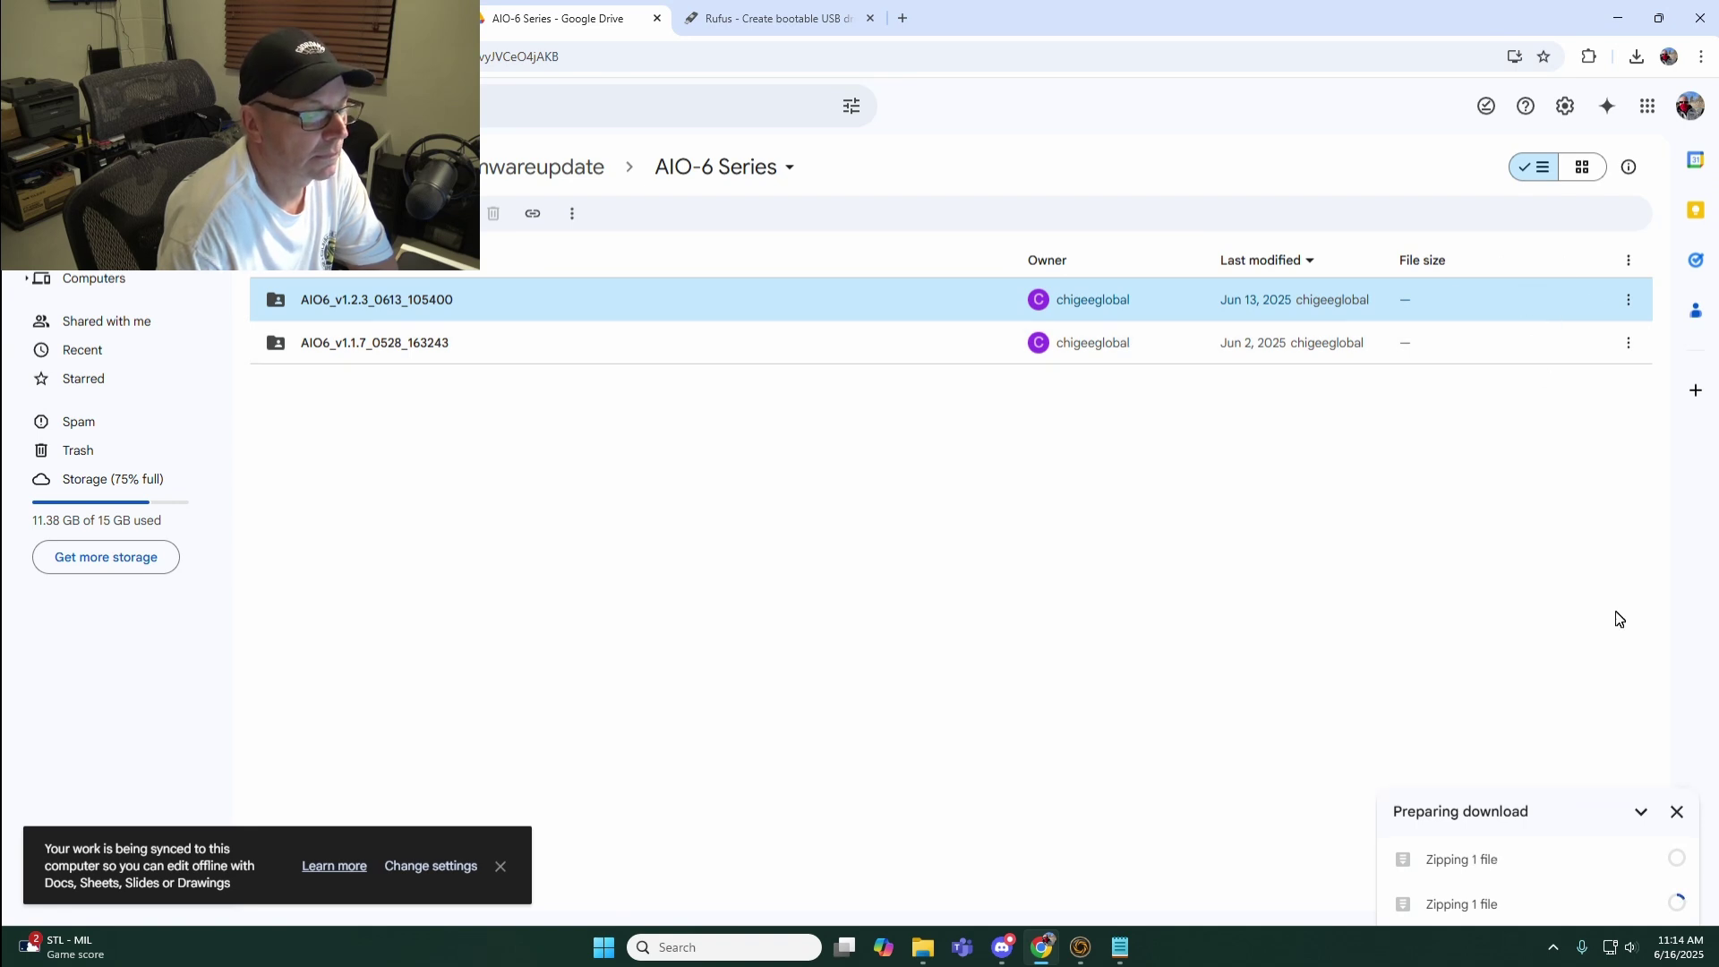
pyautogui.click(1686, 900)
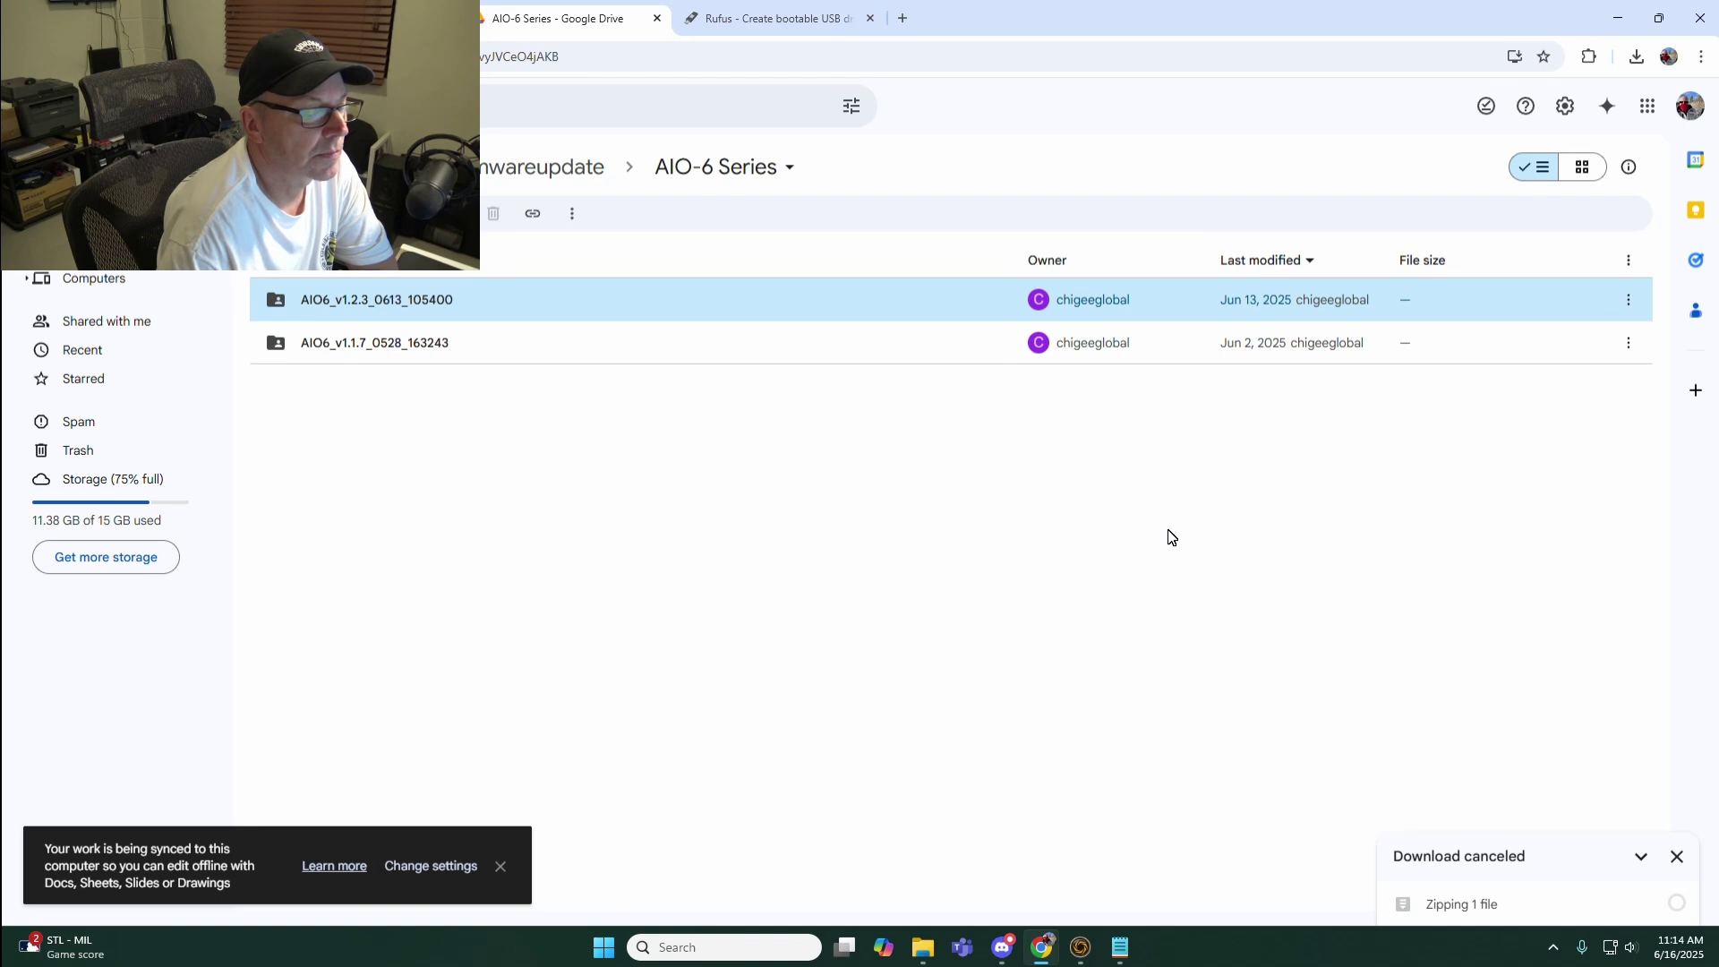
pyautogui.moveTo(1459, 910)
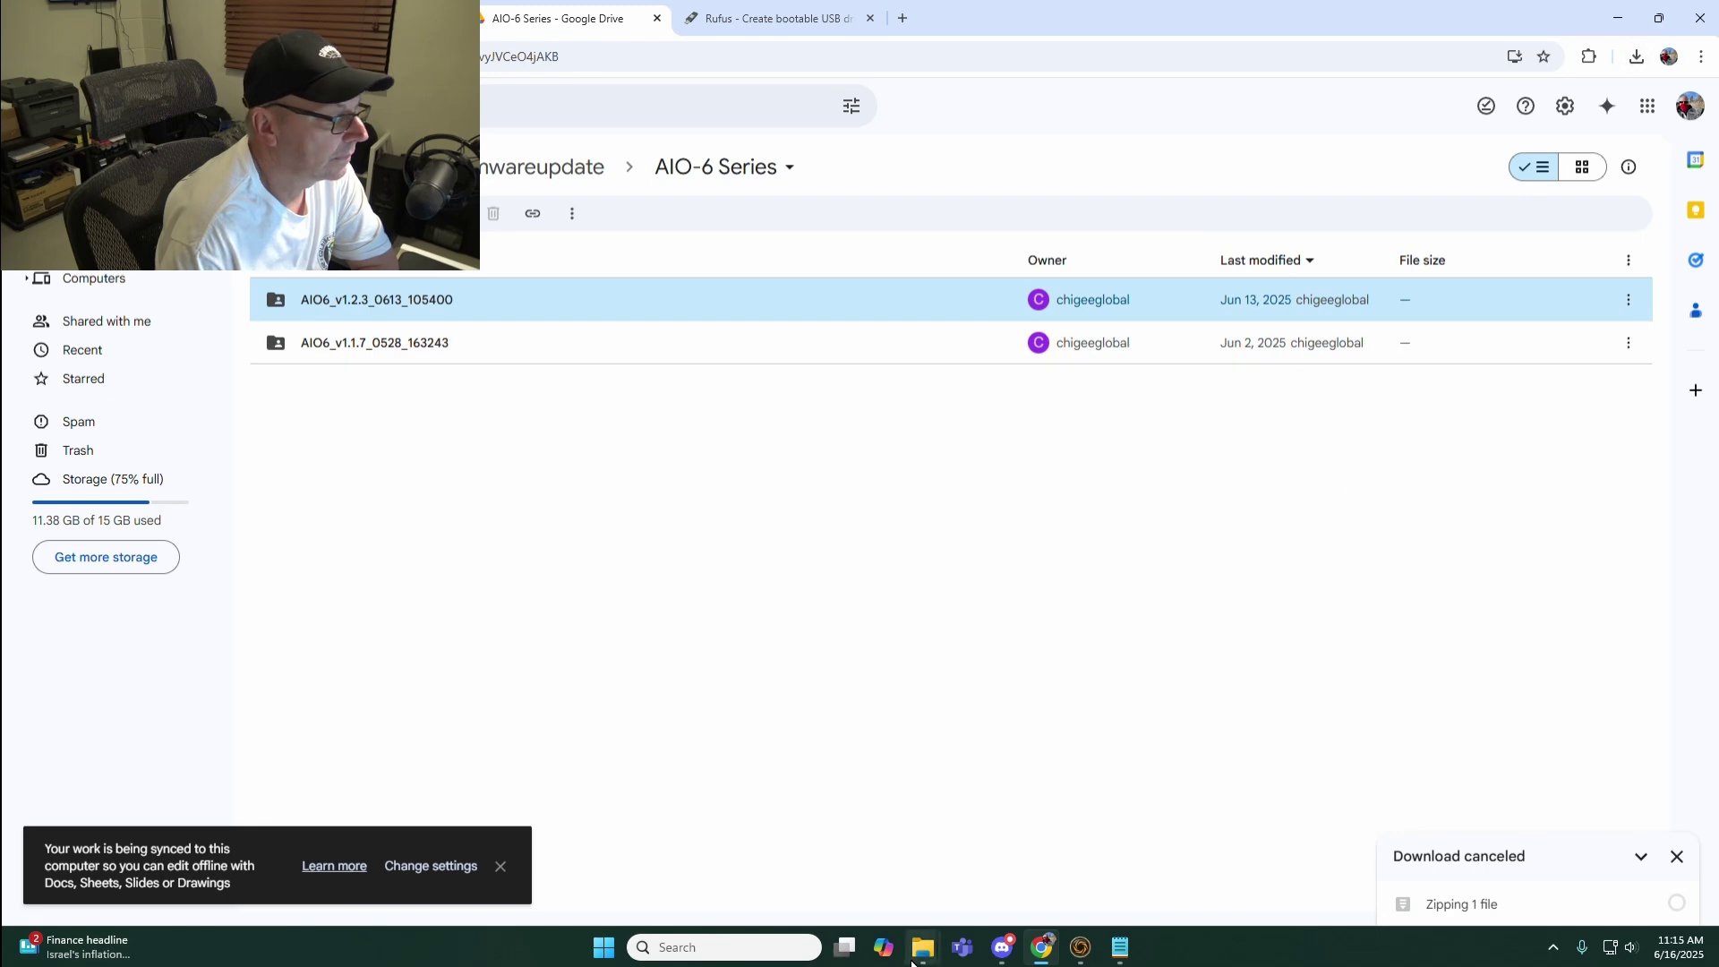
# Check the Downloads folder in File Explorer for the AIO6_v1.2.3_0613_105400 zip file.
pyautogui.moveTo(913, 958)
pyautogui.click(994, 864)
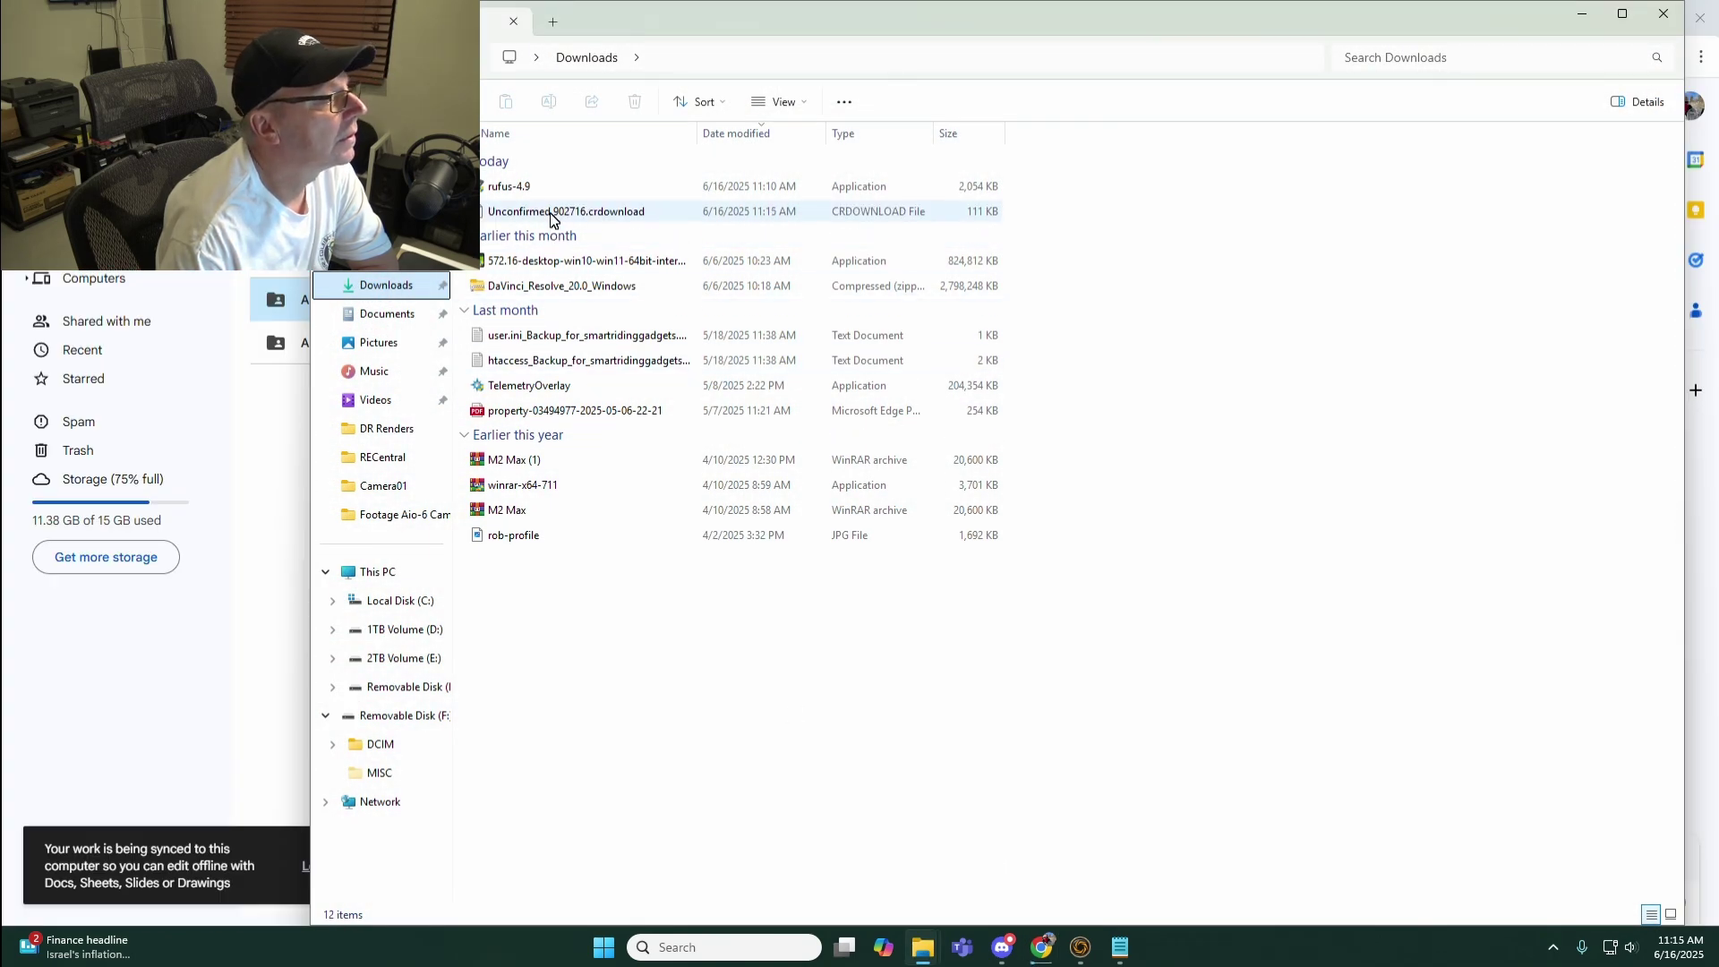
pyautogui.moveTo(551, 220)
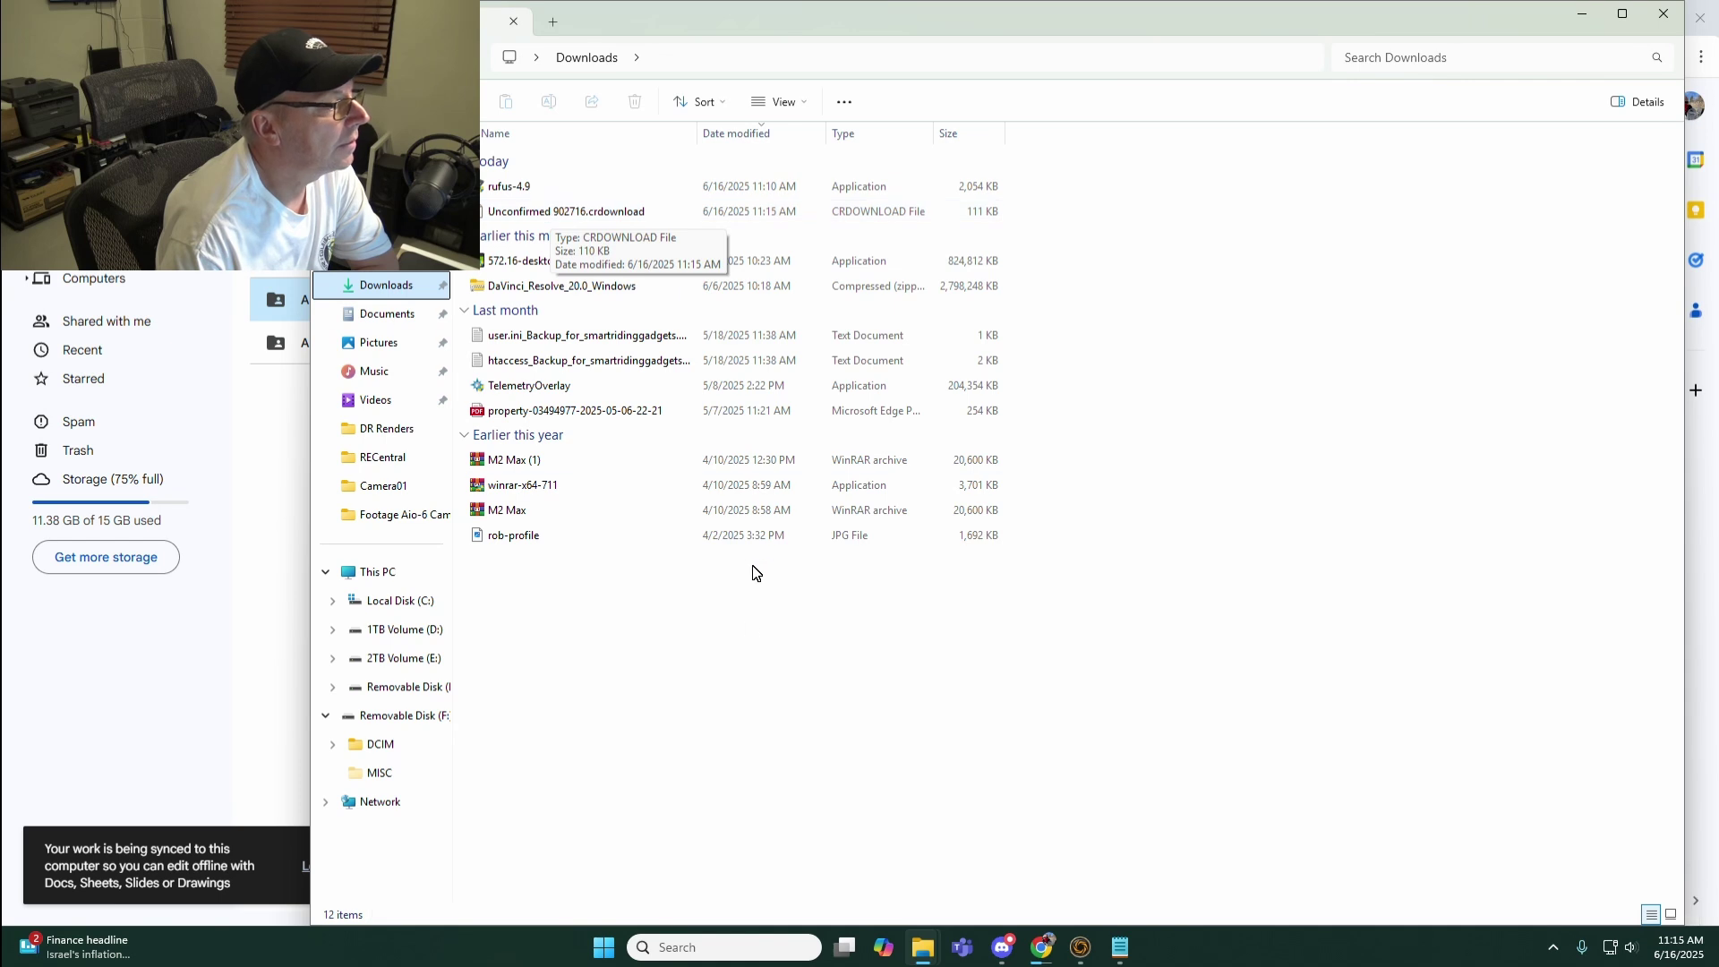
pyautogui.click(1039, 951)
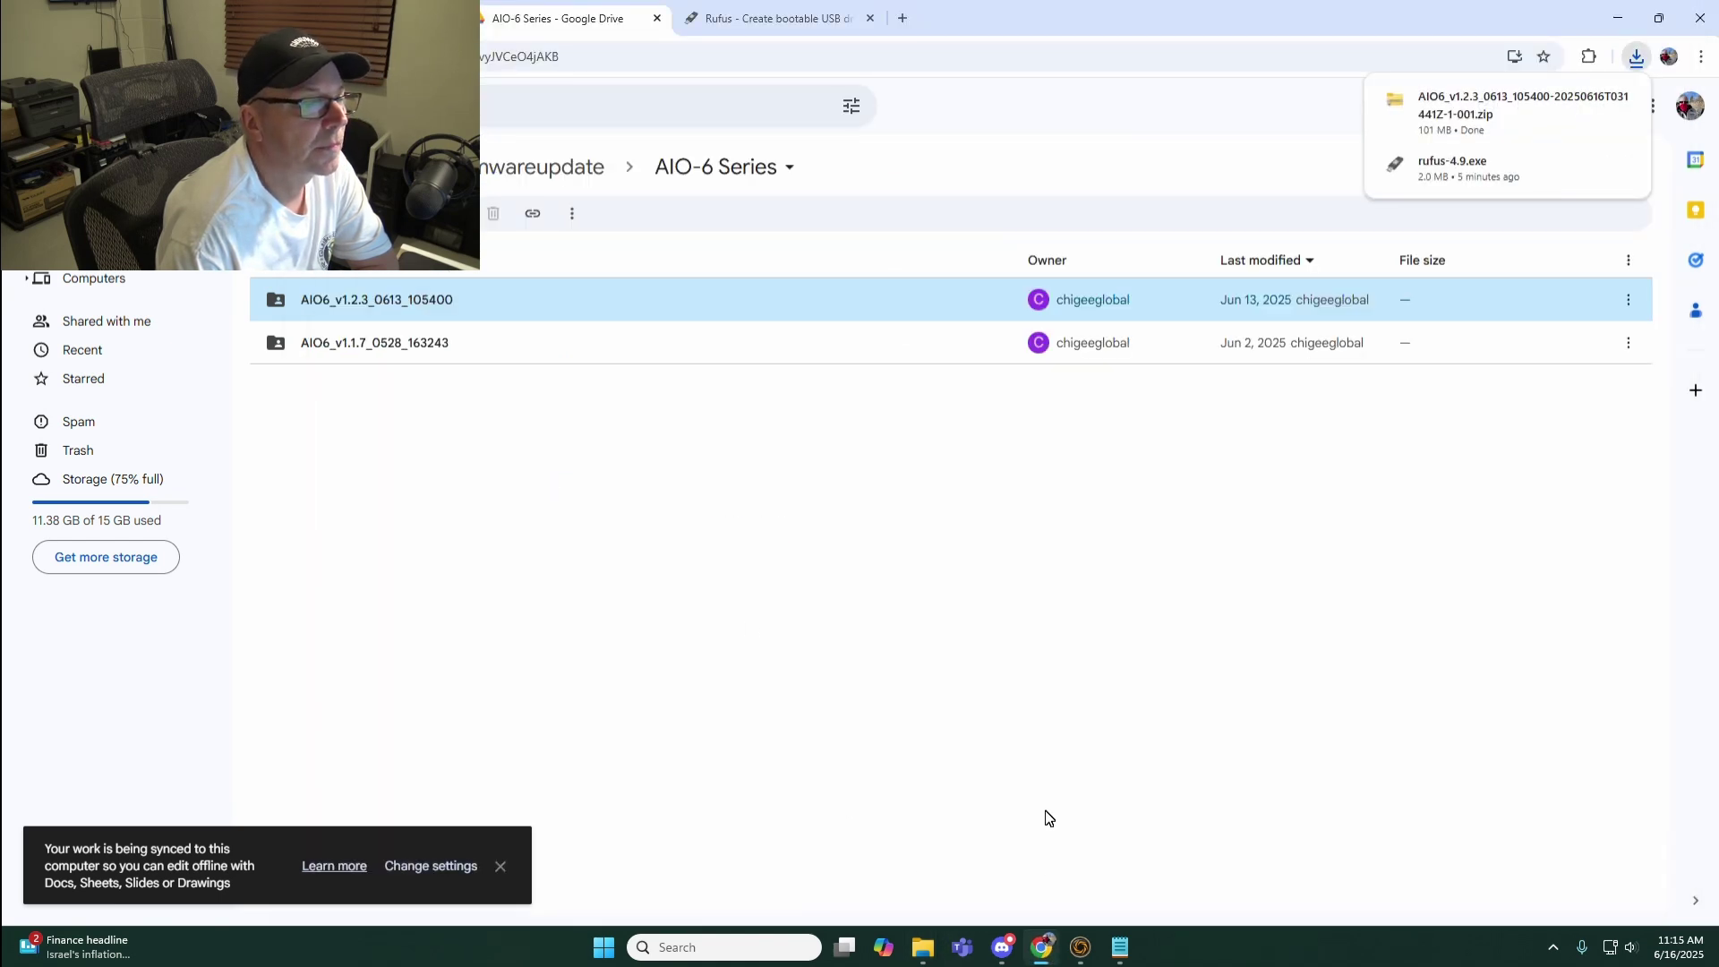
pyautogui.moveTo(1580, 105)
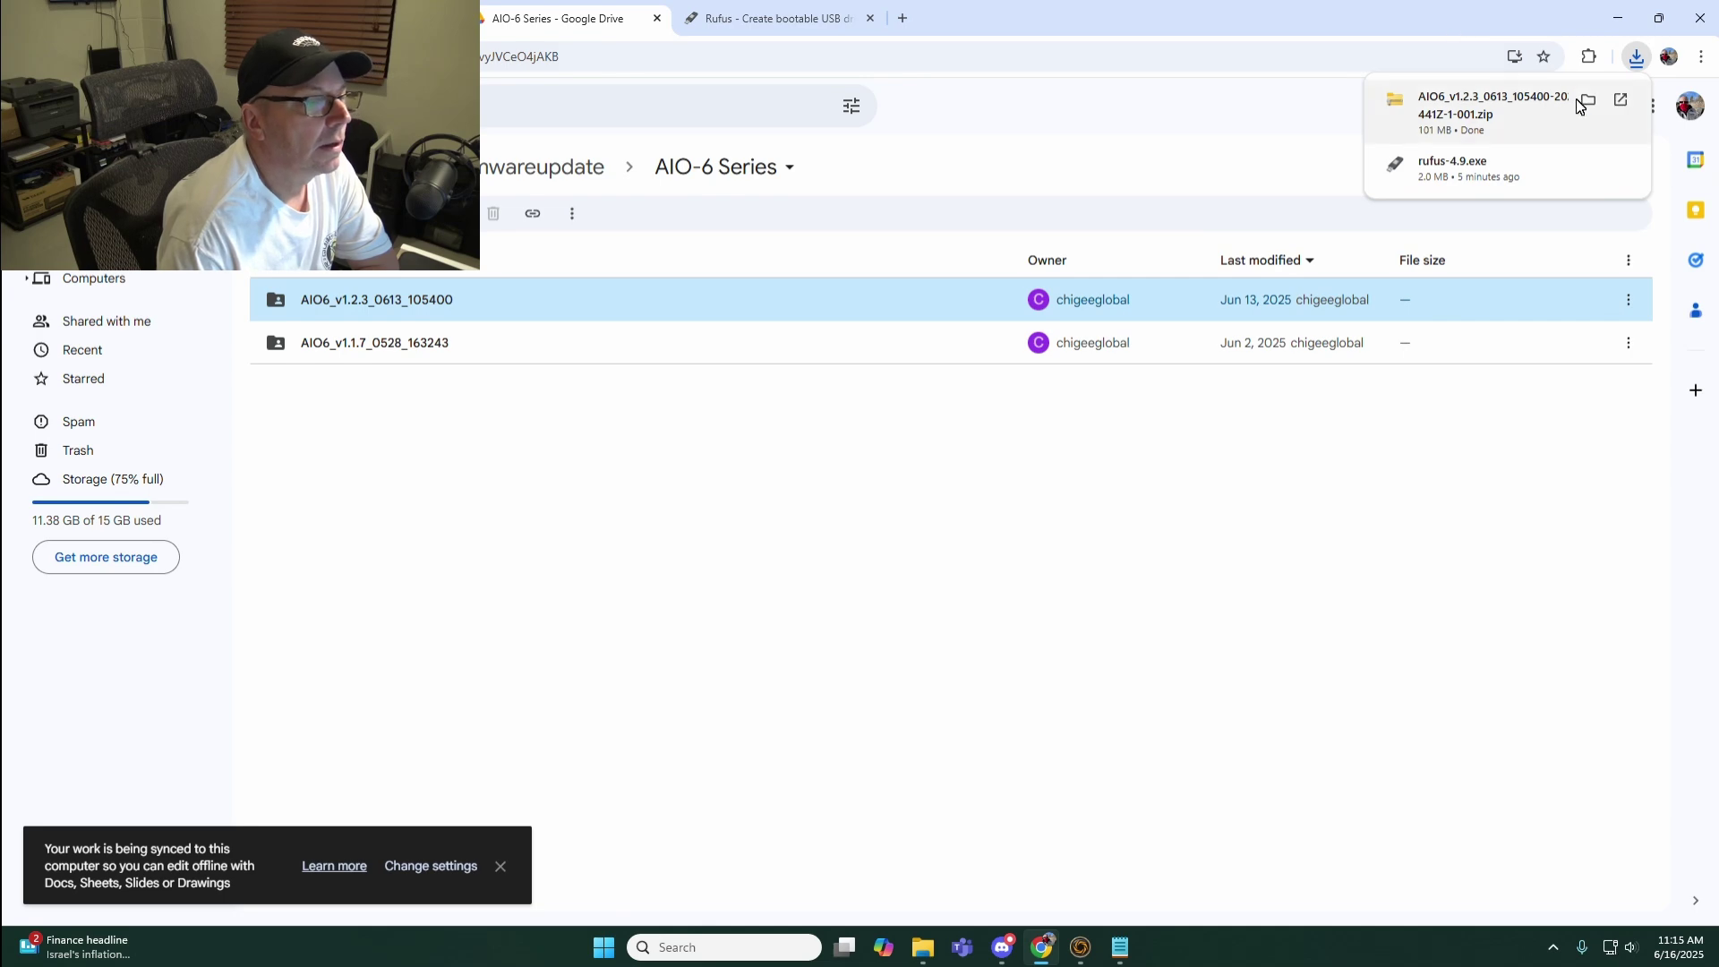
pyautogui.click(992, 851)
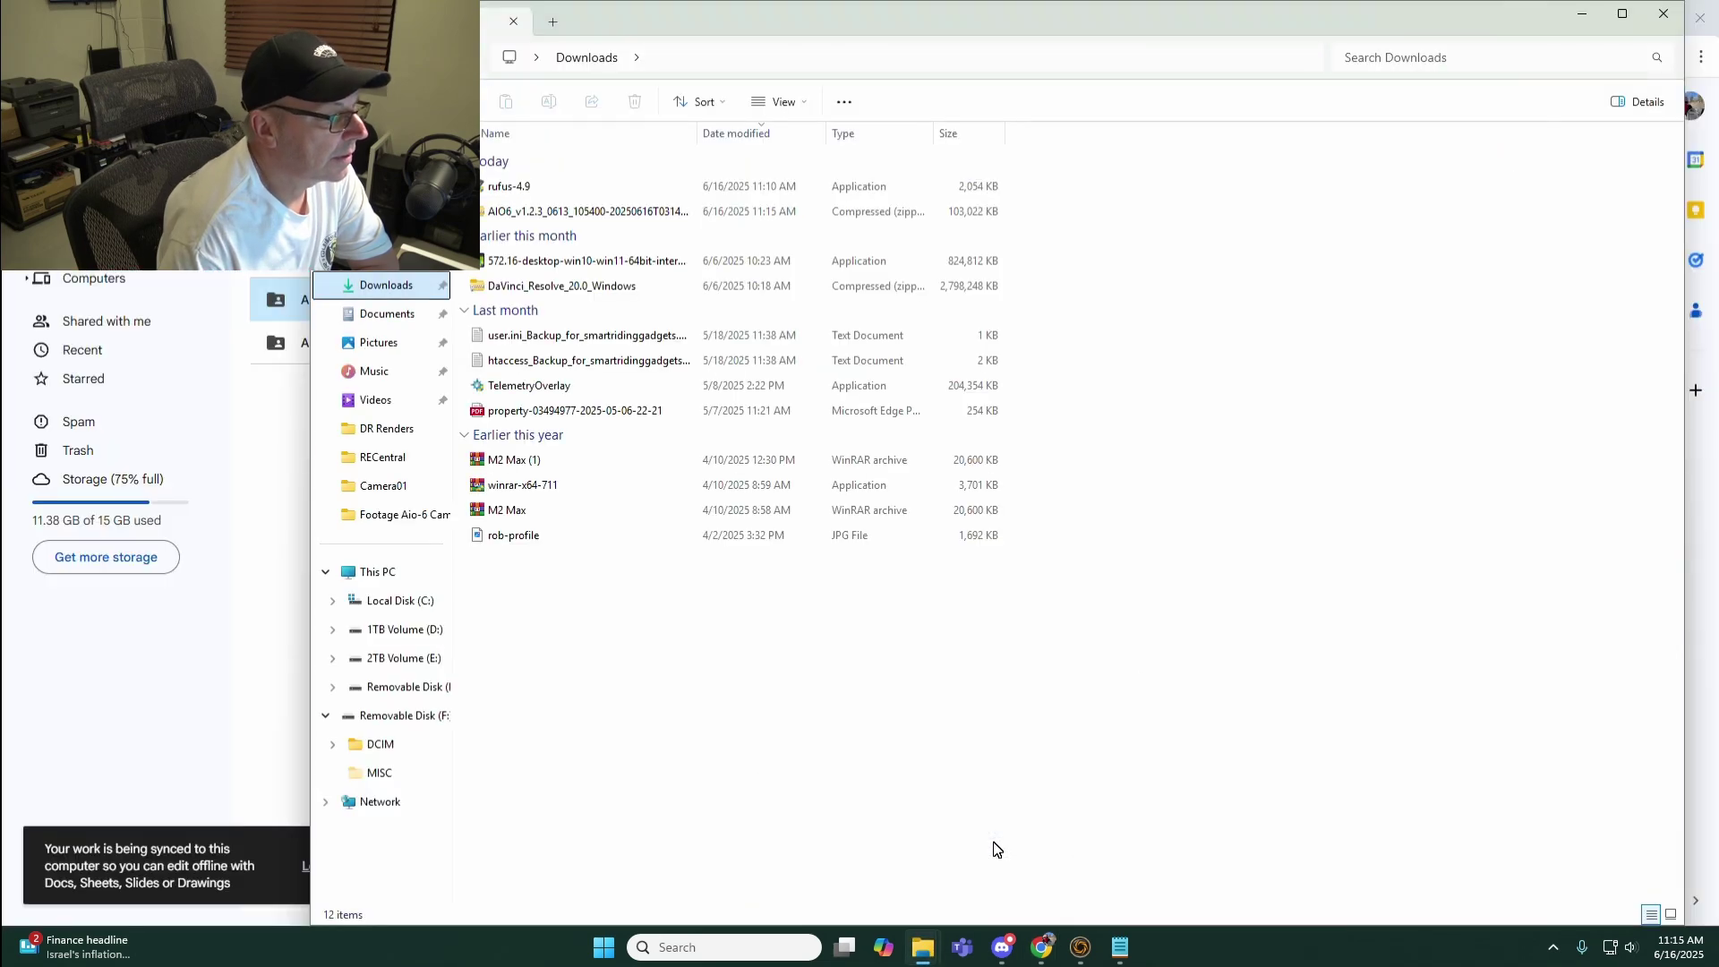
pyautogui.click(605, 215)
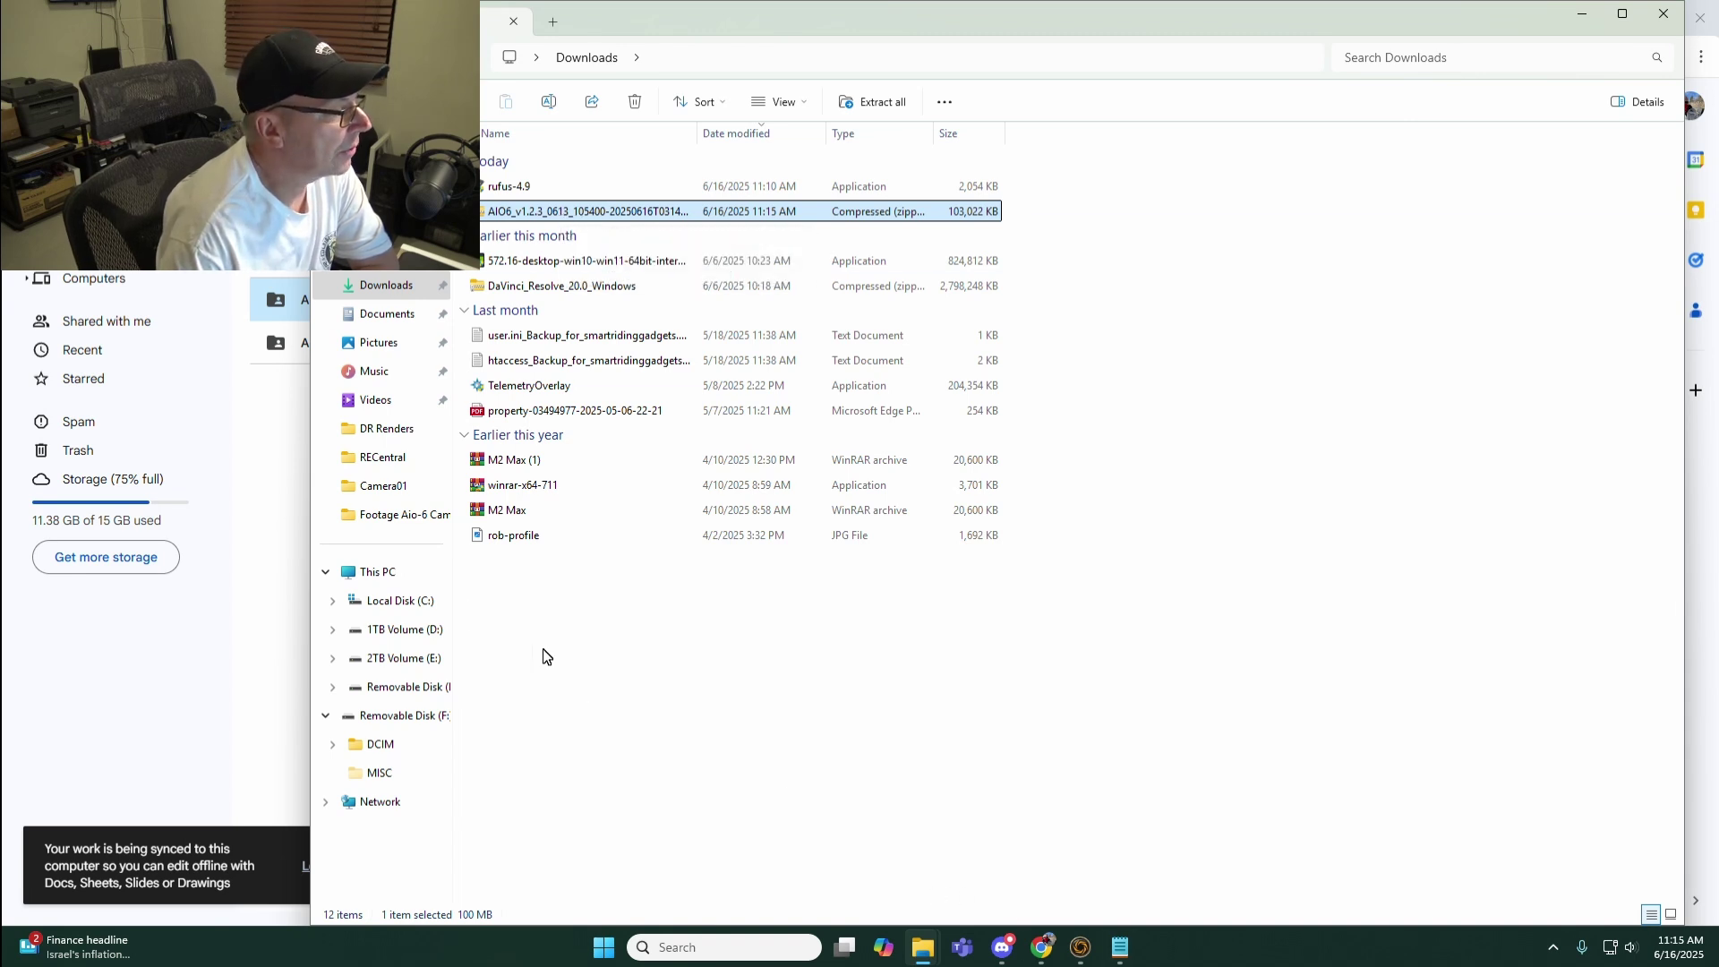
# Return to Chrome and review the Rufus website's description and list of latest releases.
pyautogui.click(290, 469)
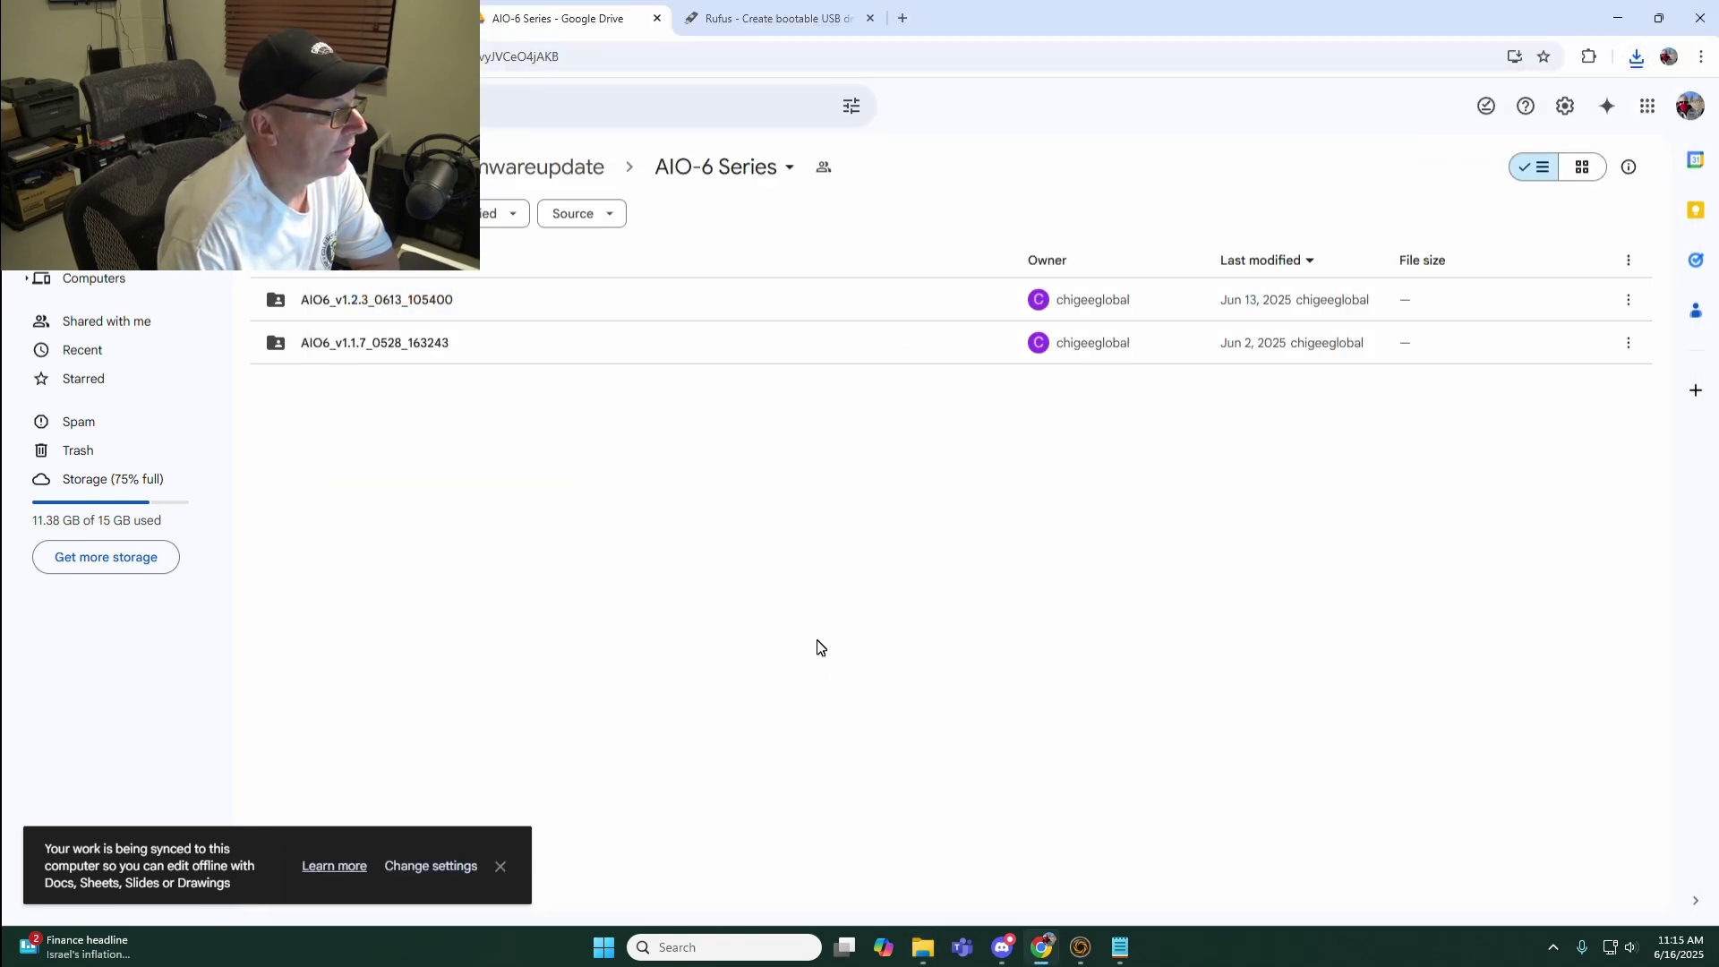
pyautogui.click(759, 20)
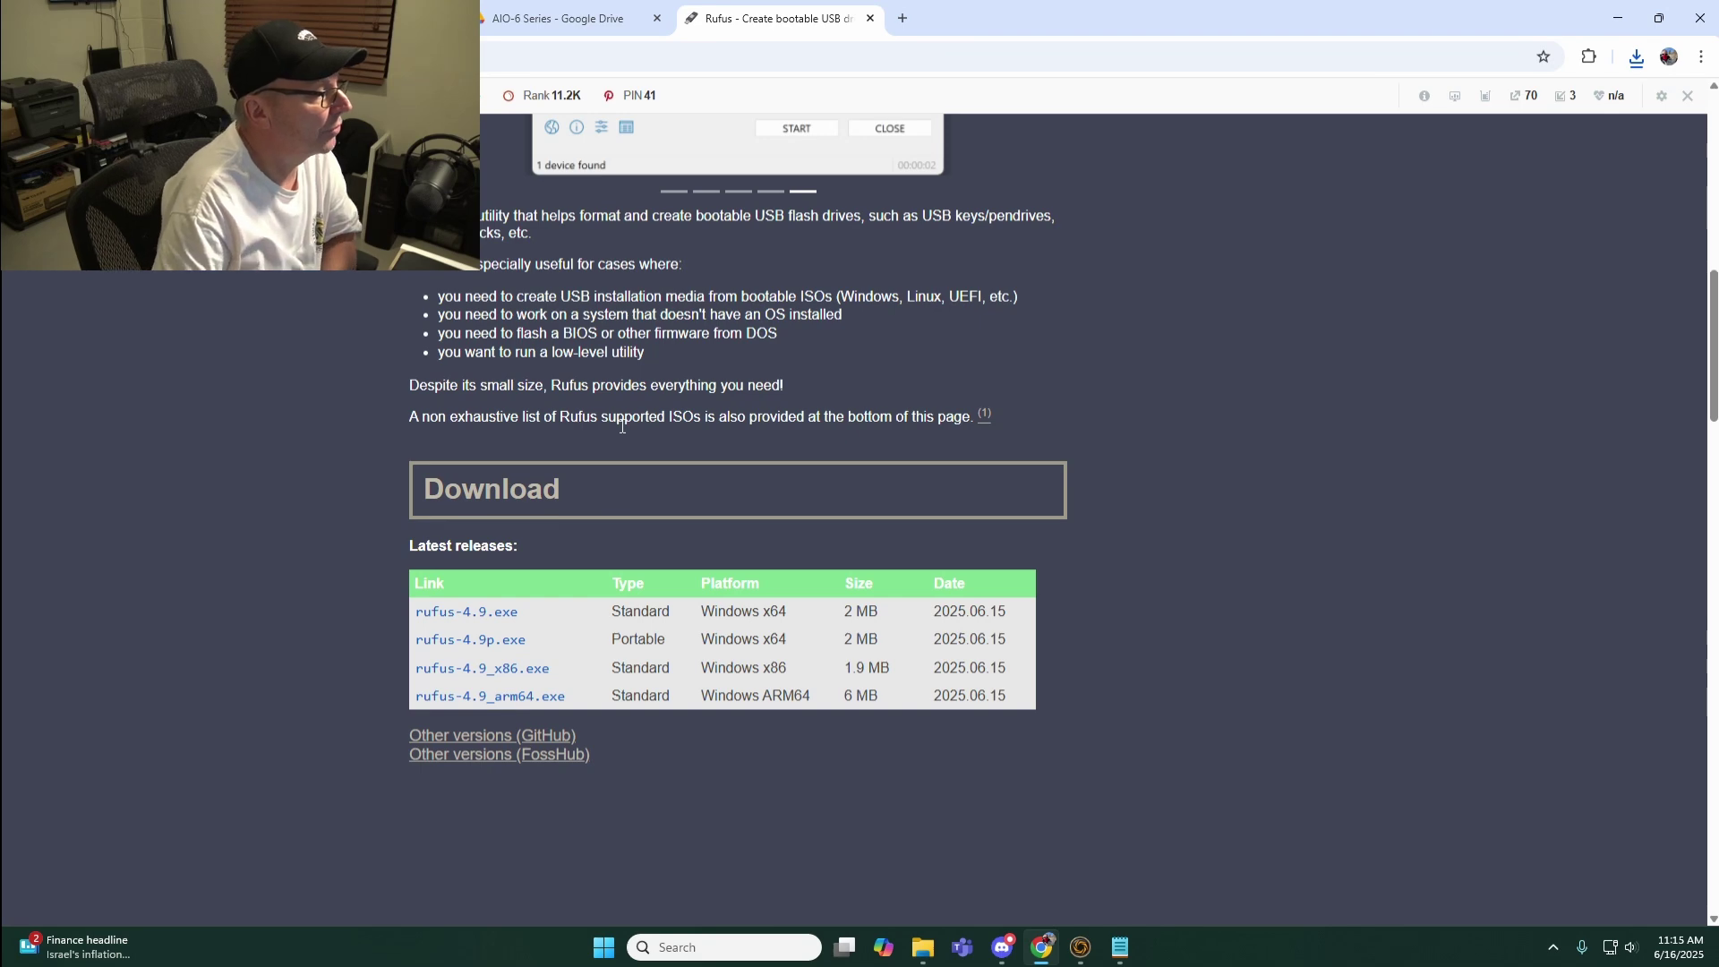
pyautogui.scroll(5, 551, 436)
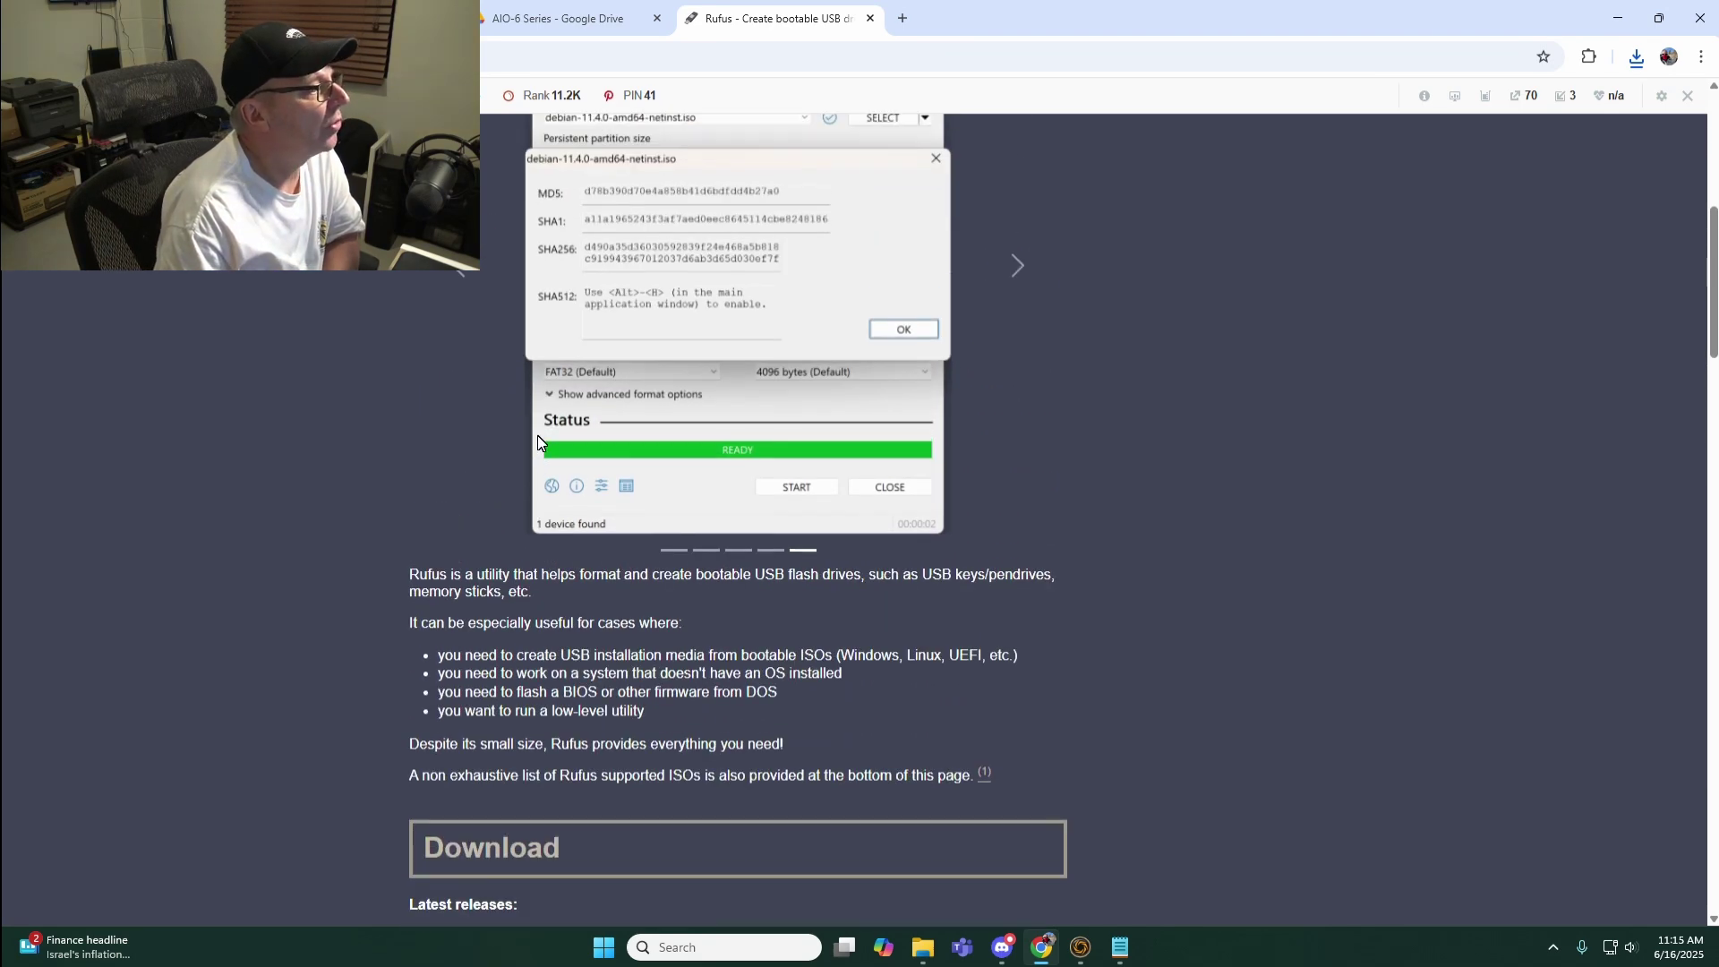
pyautogui.scroll(3, 537, 440)
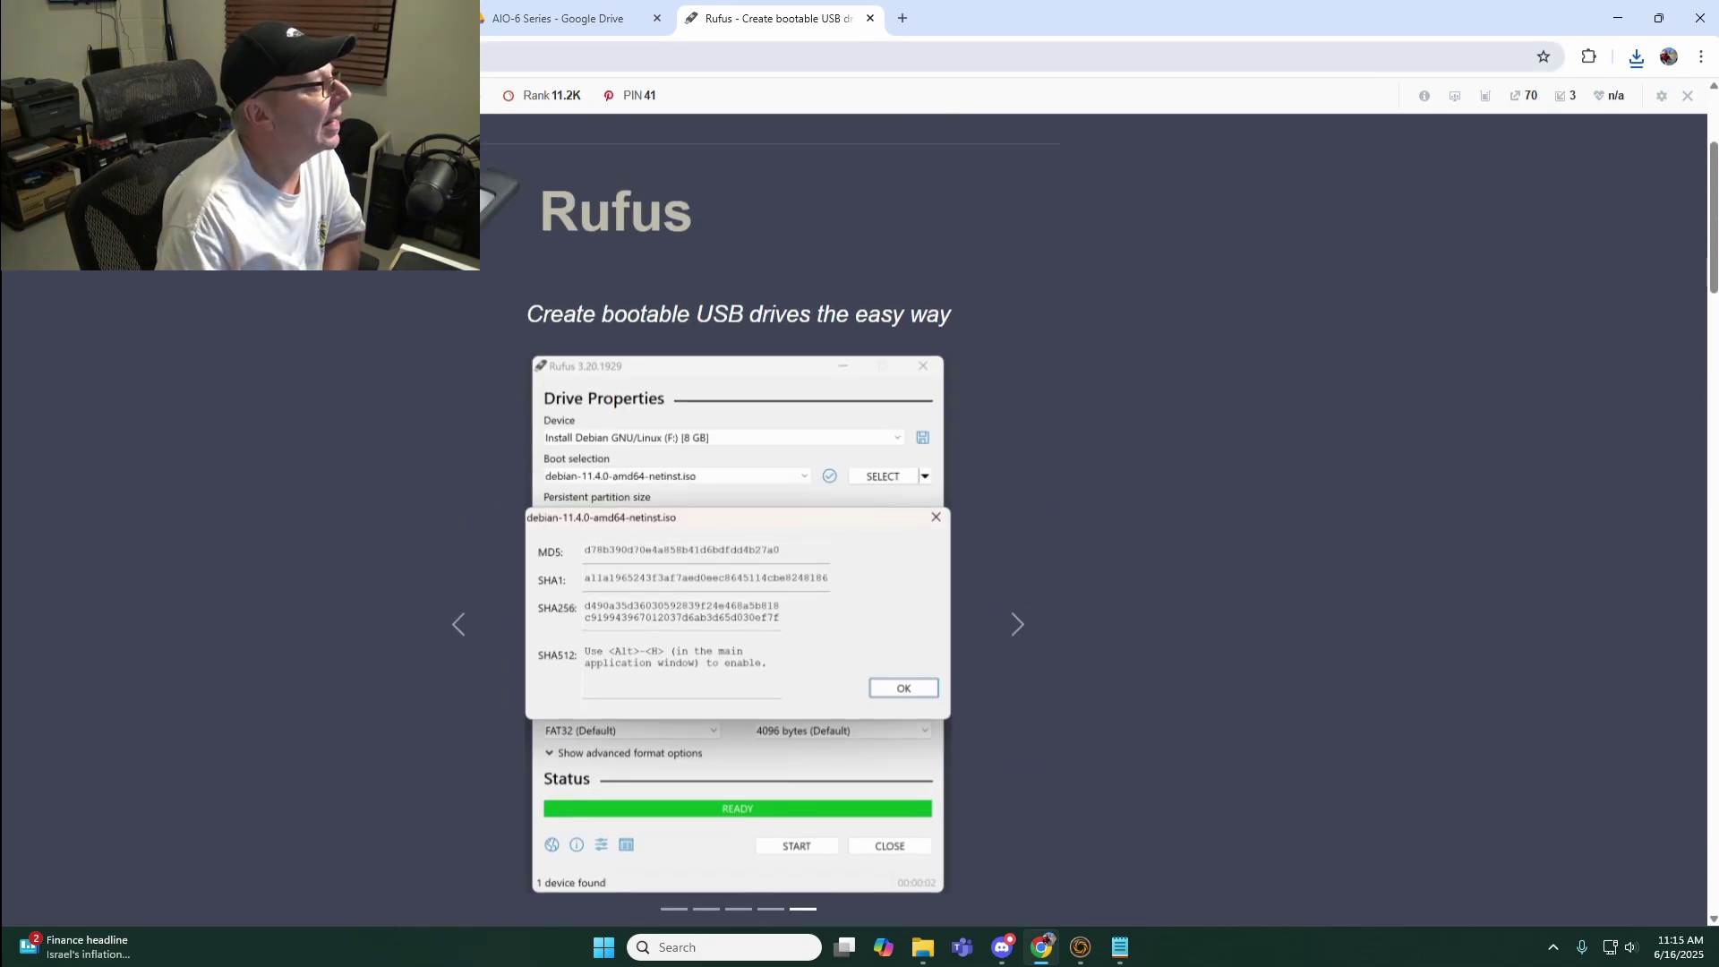
pyautogui.scroll(-8, 582, 331)
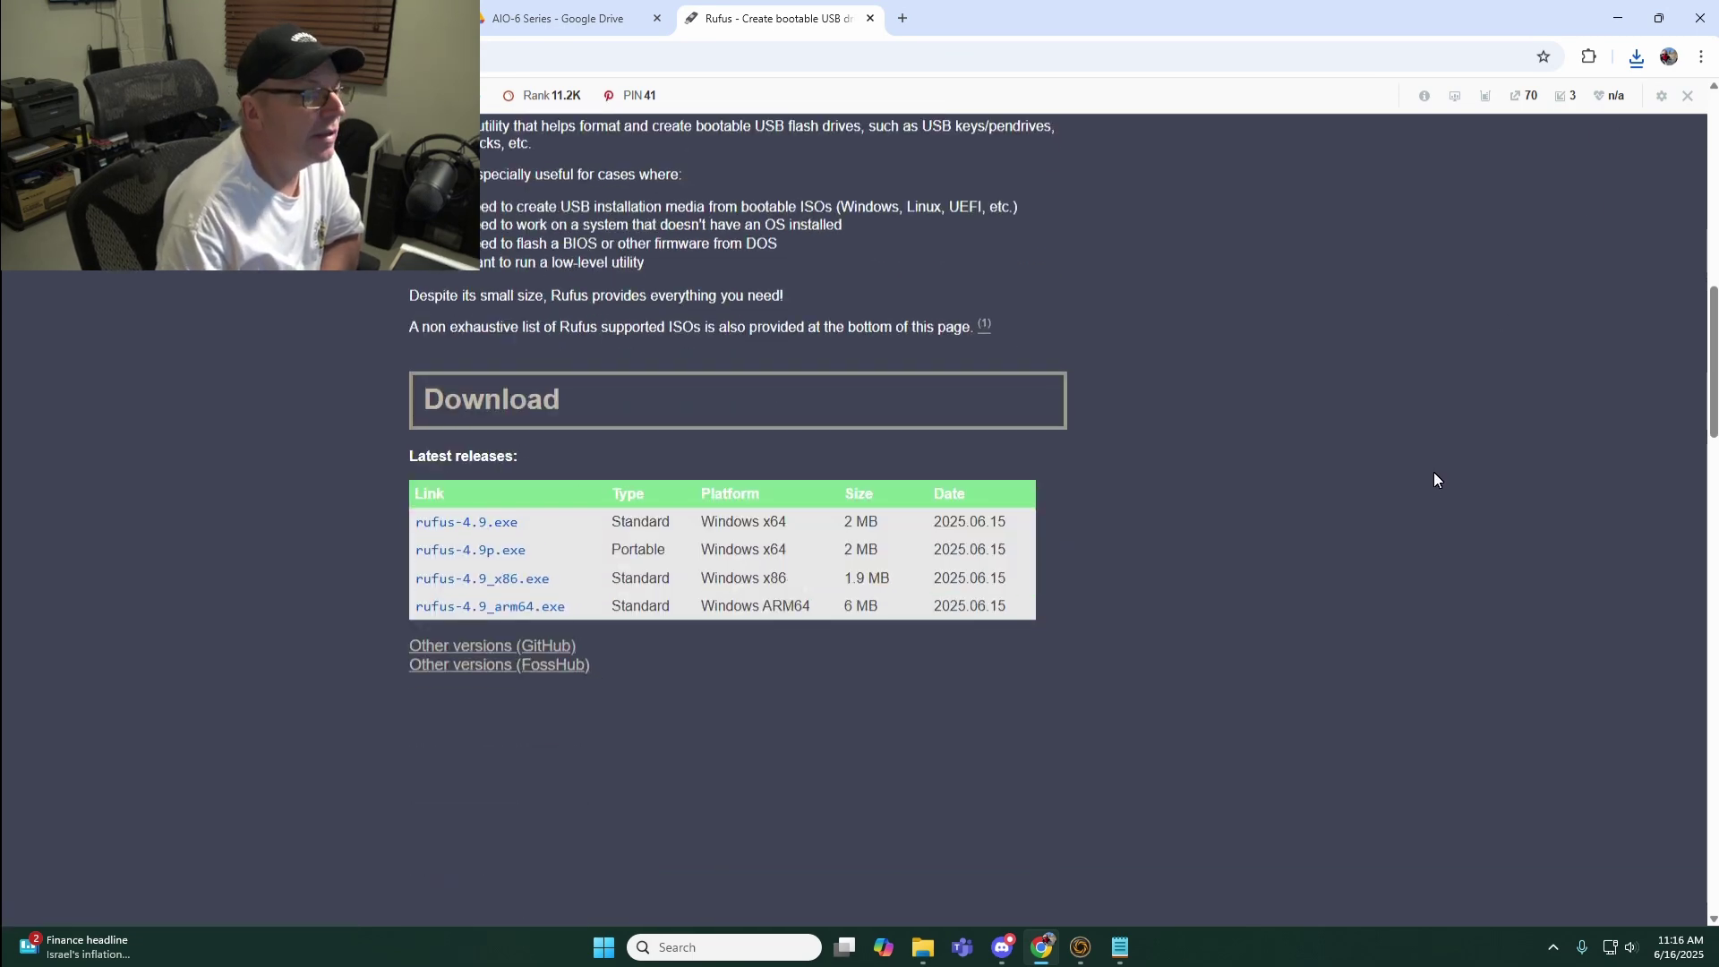
# Launch rufus-4.9 from the Downloads folder and keep the 128 GB F: card as the target device.
pyautogui.moveTo(923, 947)
pyautogui.click(976, 865)
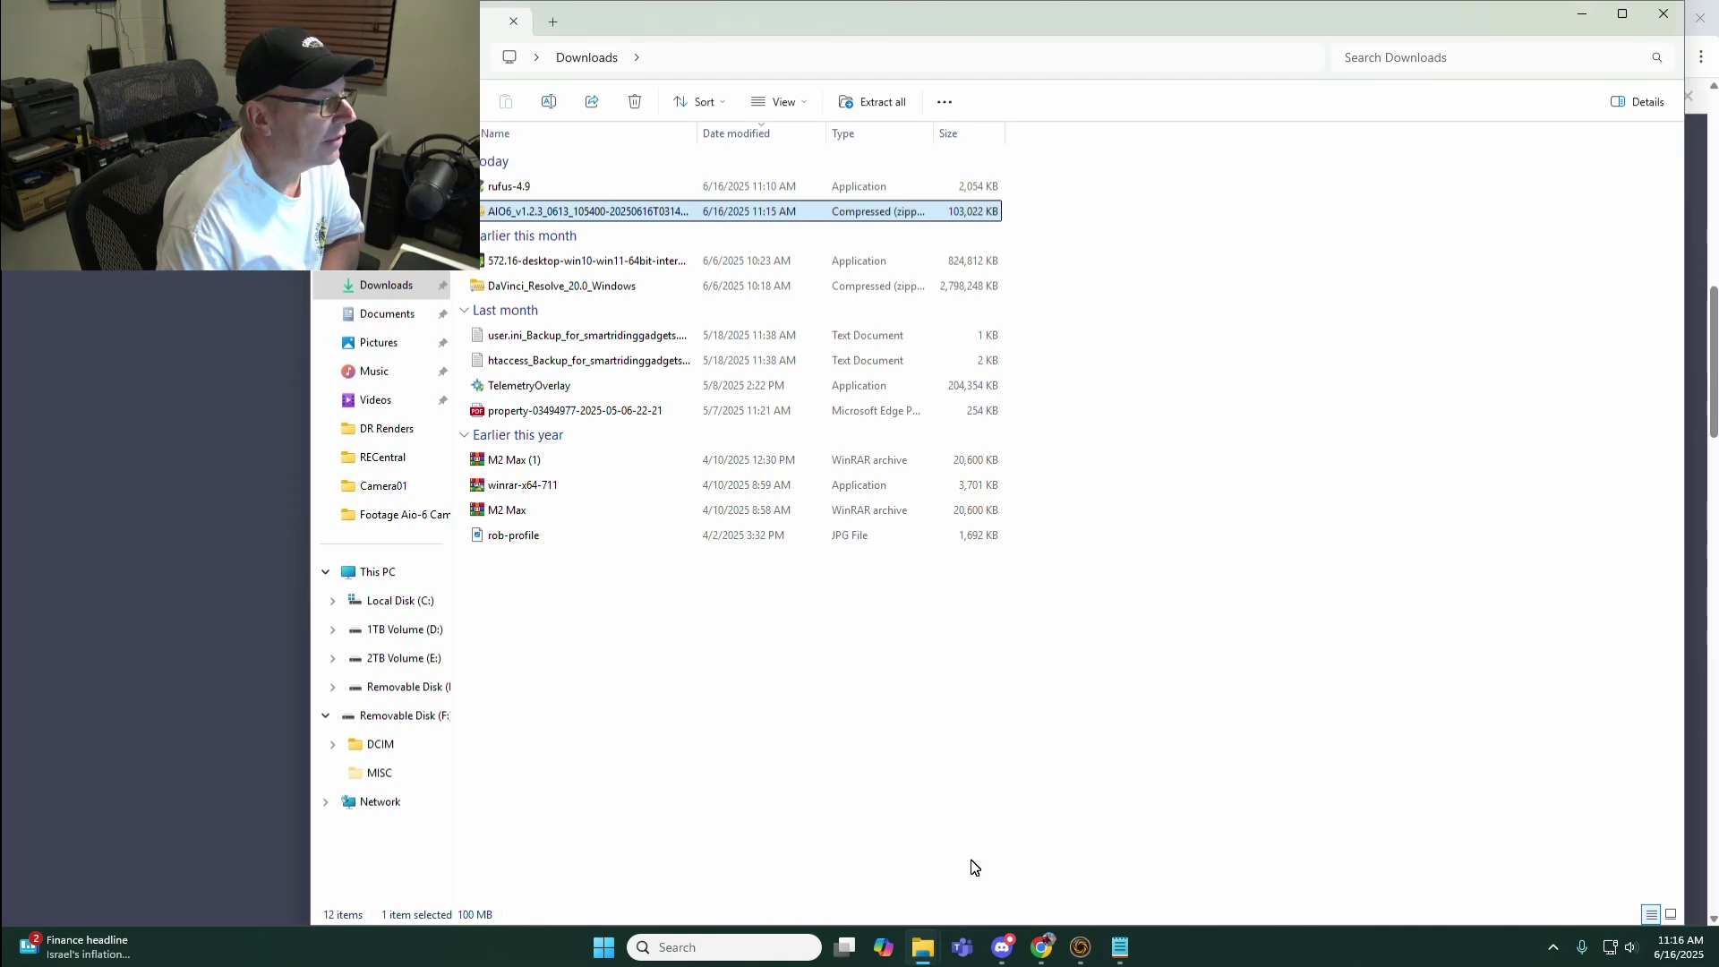
pyautogui.doubleClick(507, 189)
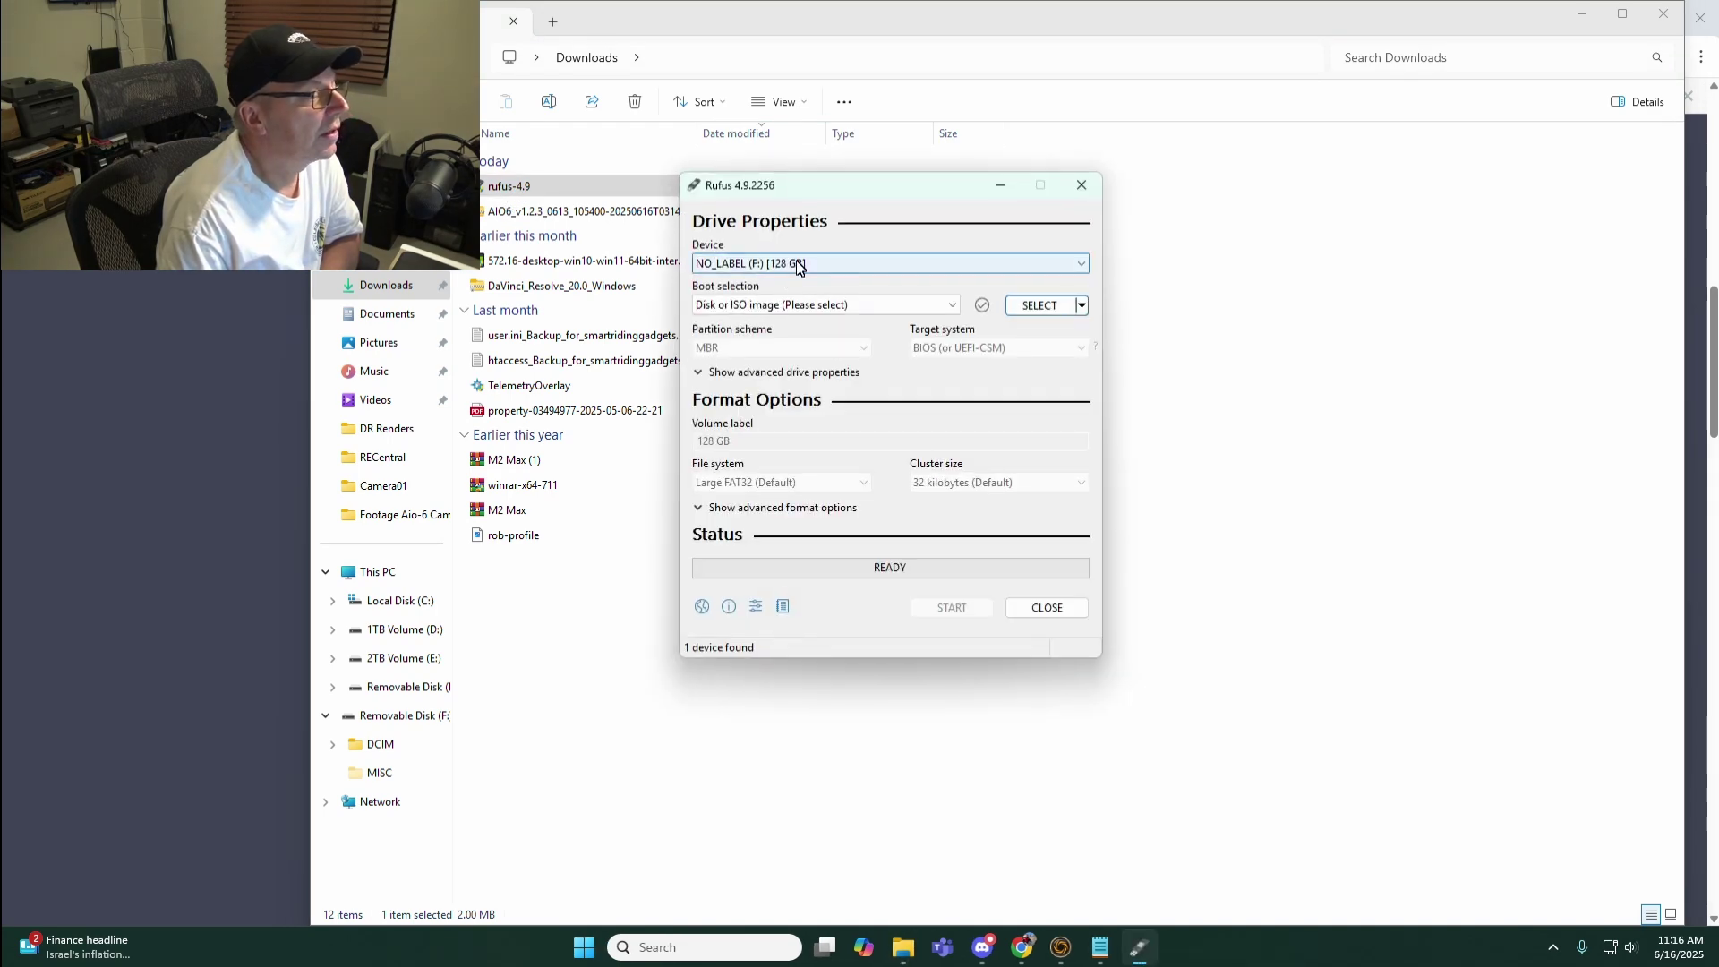
pyautogui.click(799, 265)
pyautogui.click(800, 267)
# Set the boot selection to Non bootable and the file system to Large FAT32 (Default).
pyautogui.click(801, 305)
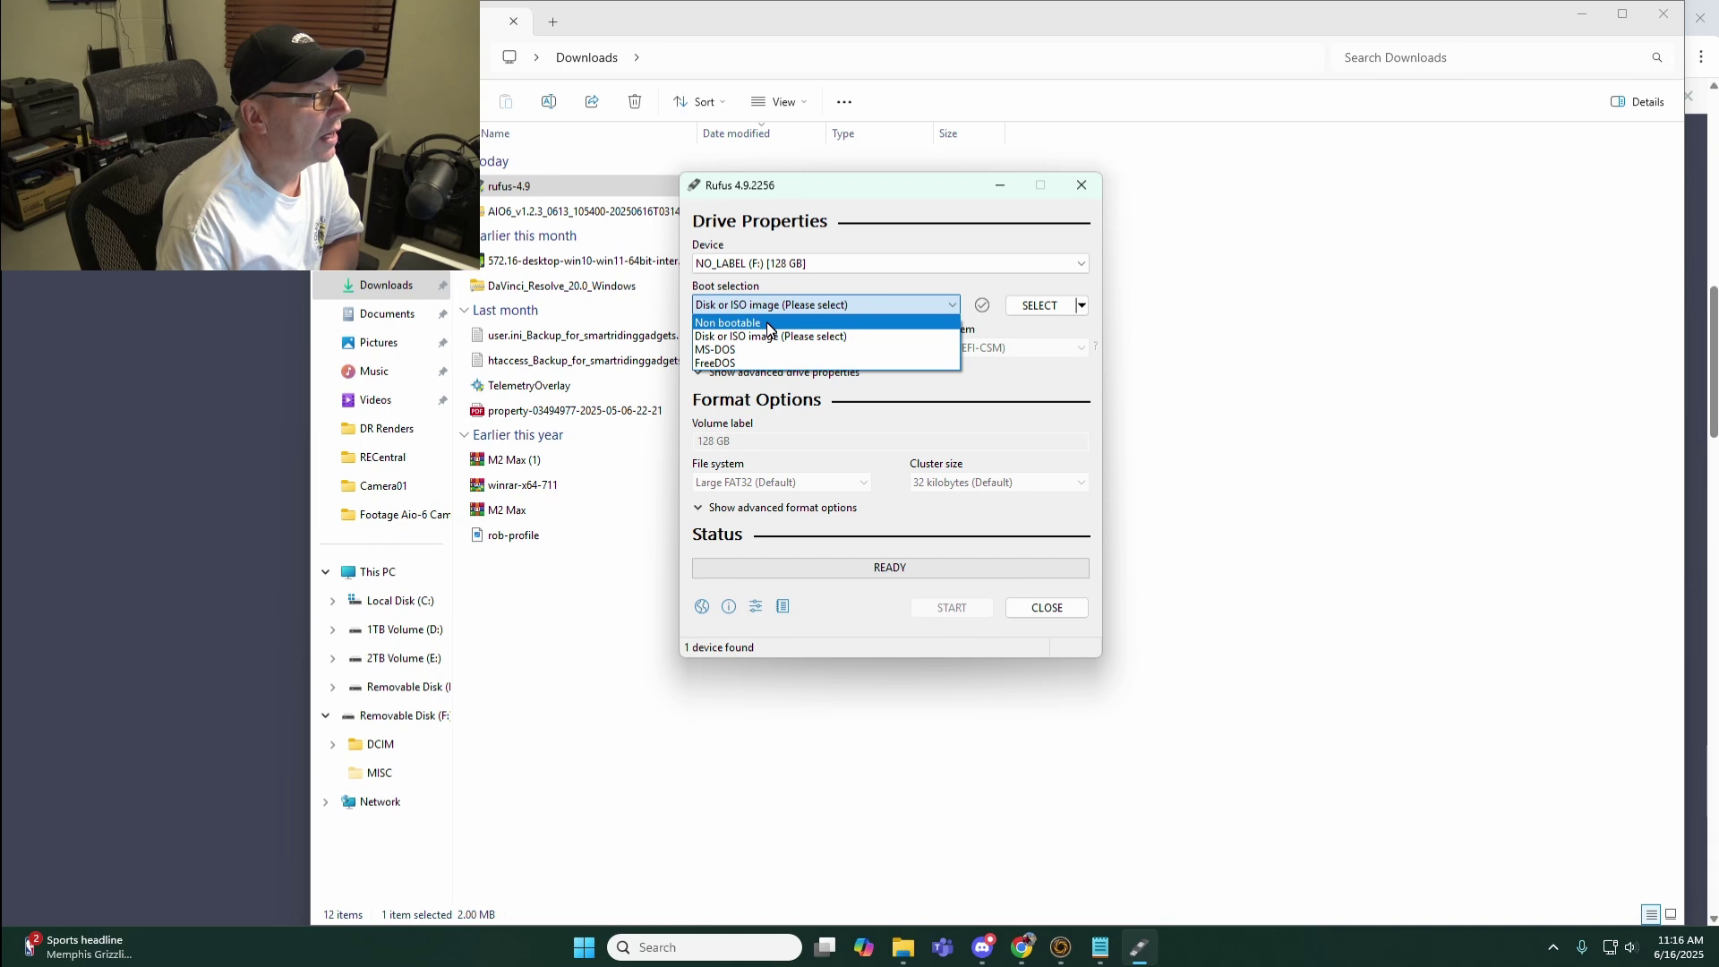
pyautogui.click(768, 324)
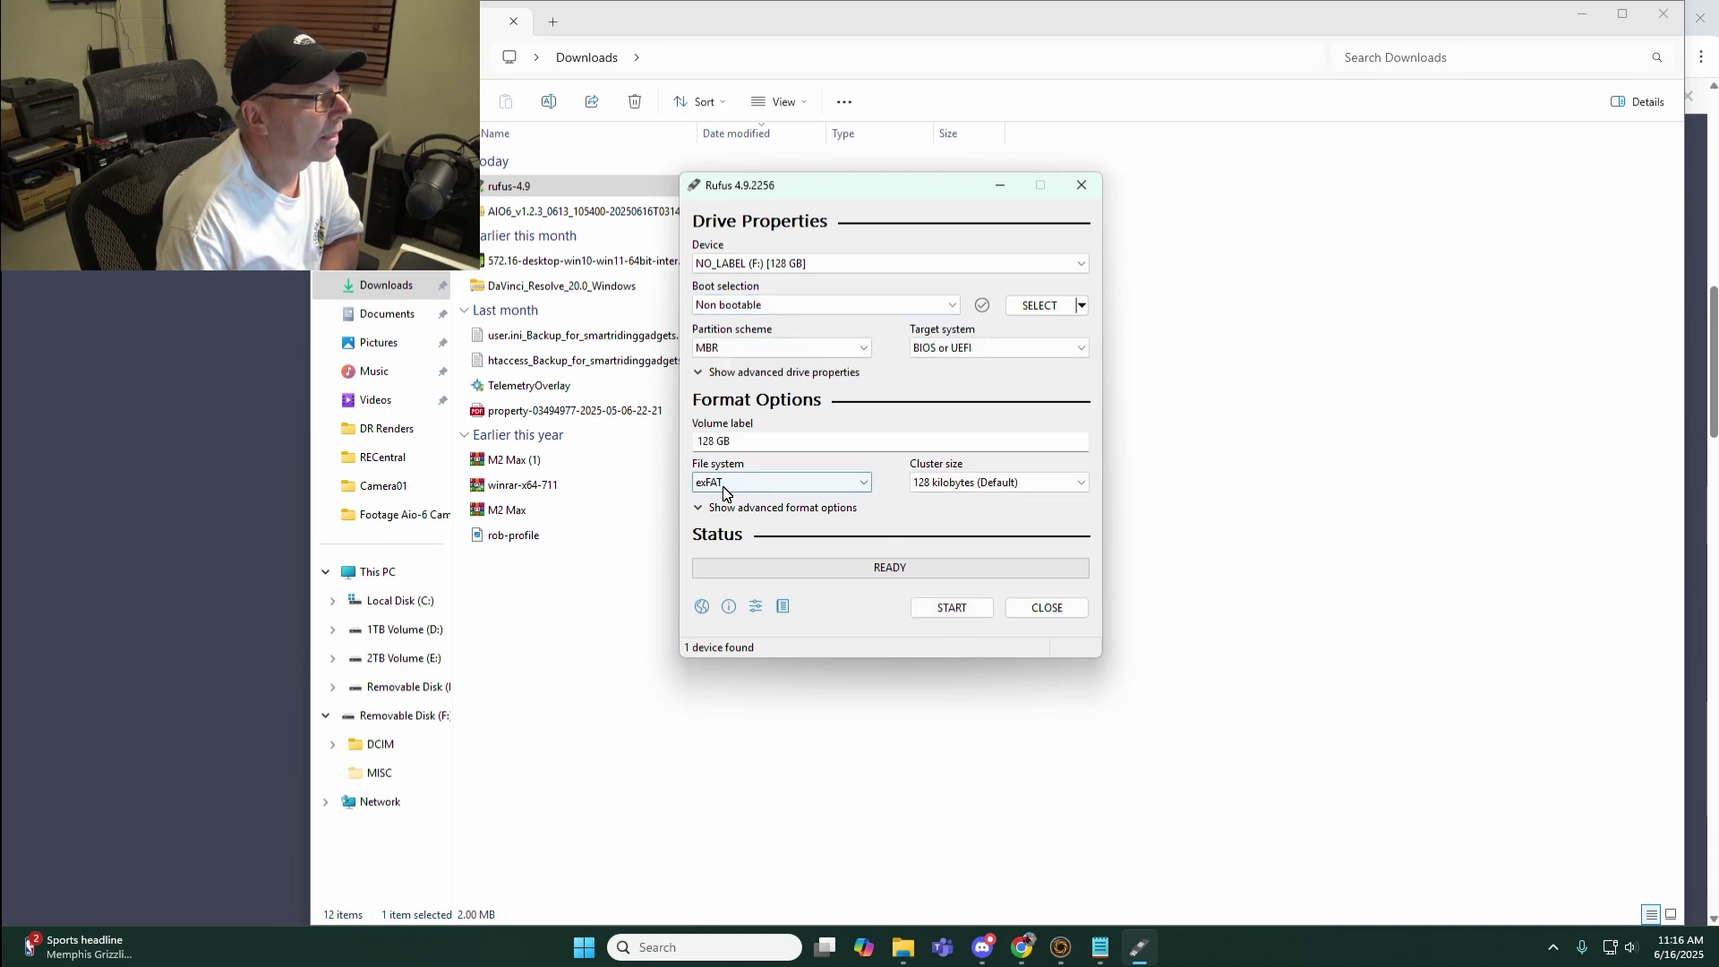
pyautogui.click(747, 482)
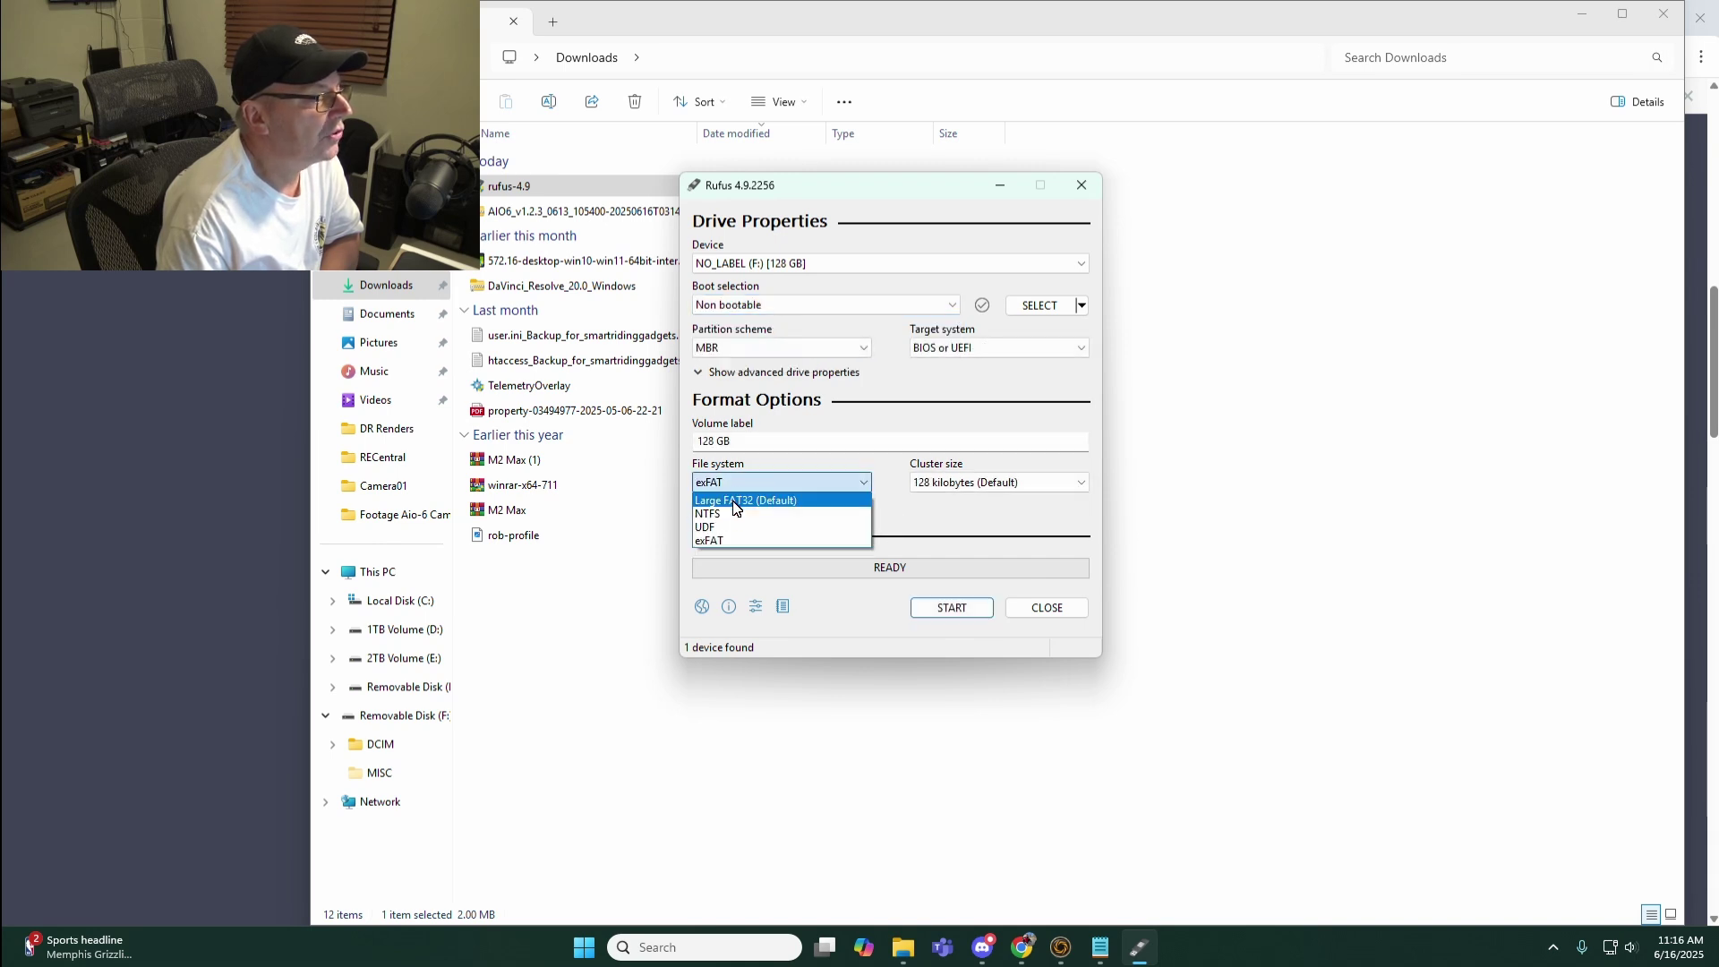
pyautogui.click(734, 501)
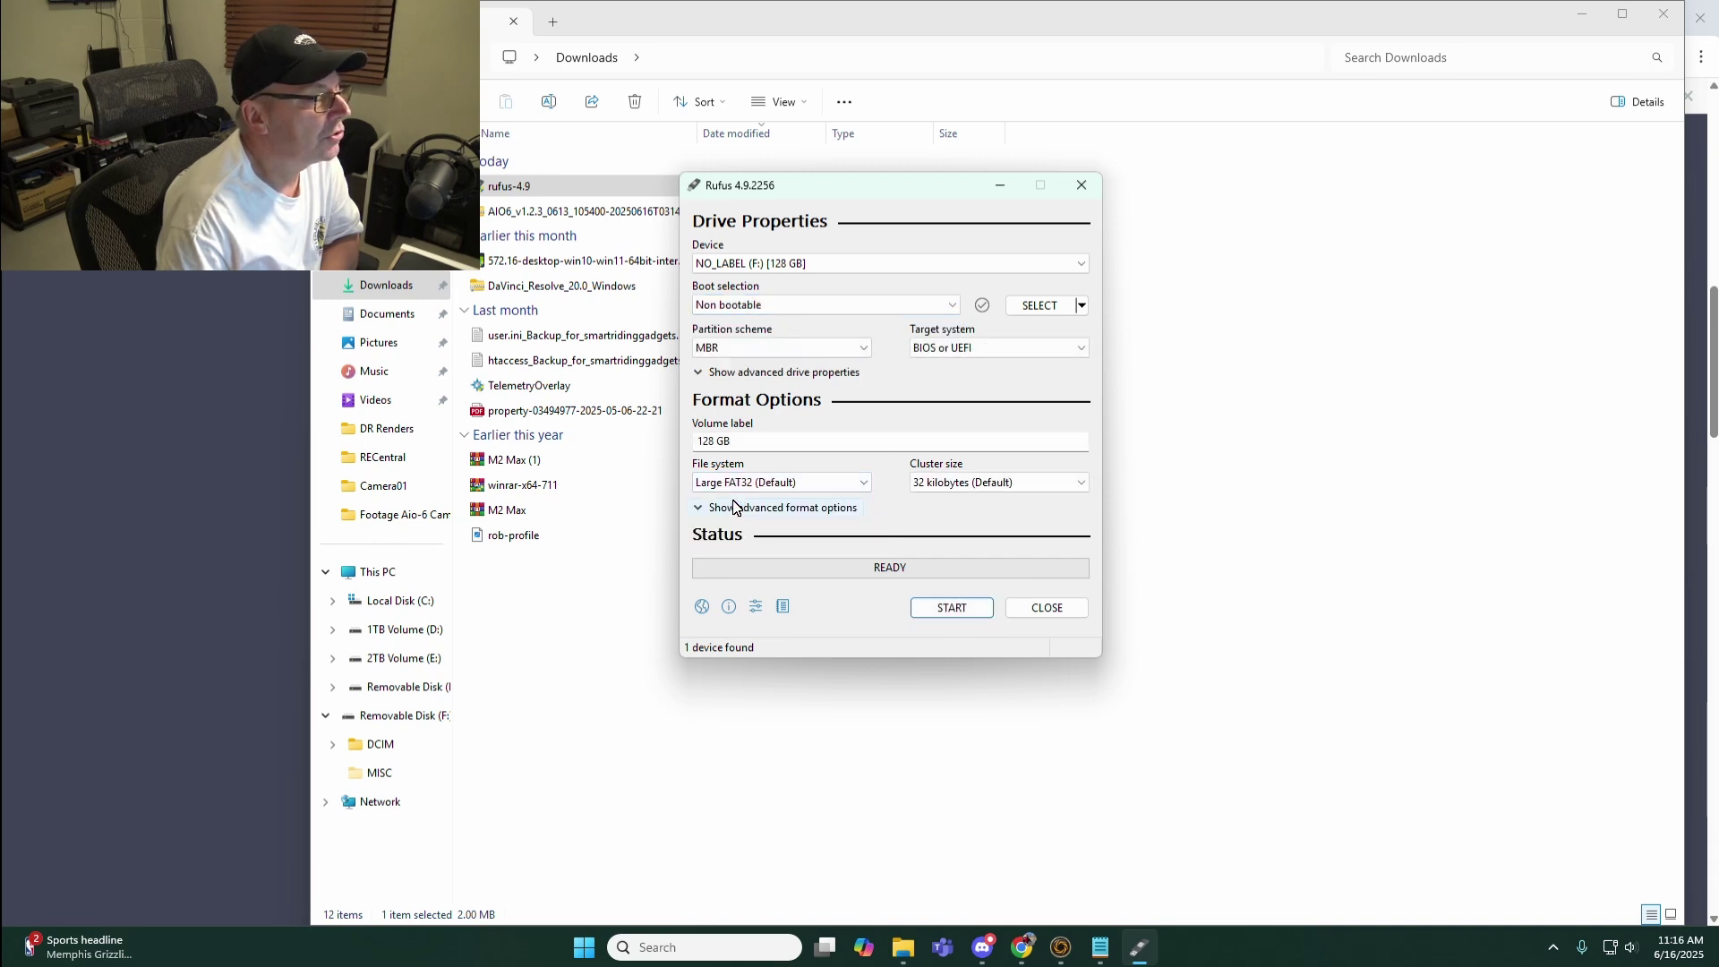
# Format the 128 GB F: card, accepting that all its data will be destroyed, and close Rufus.
pyautogui.click(950, 609)
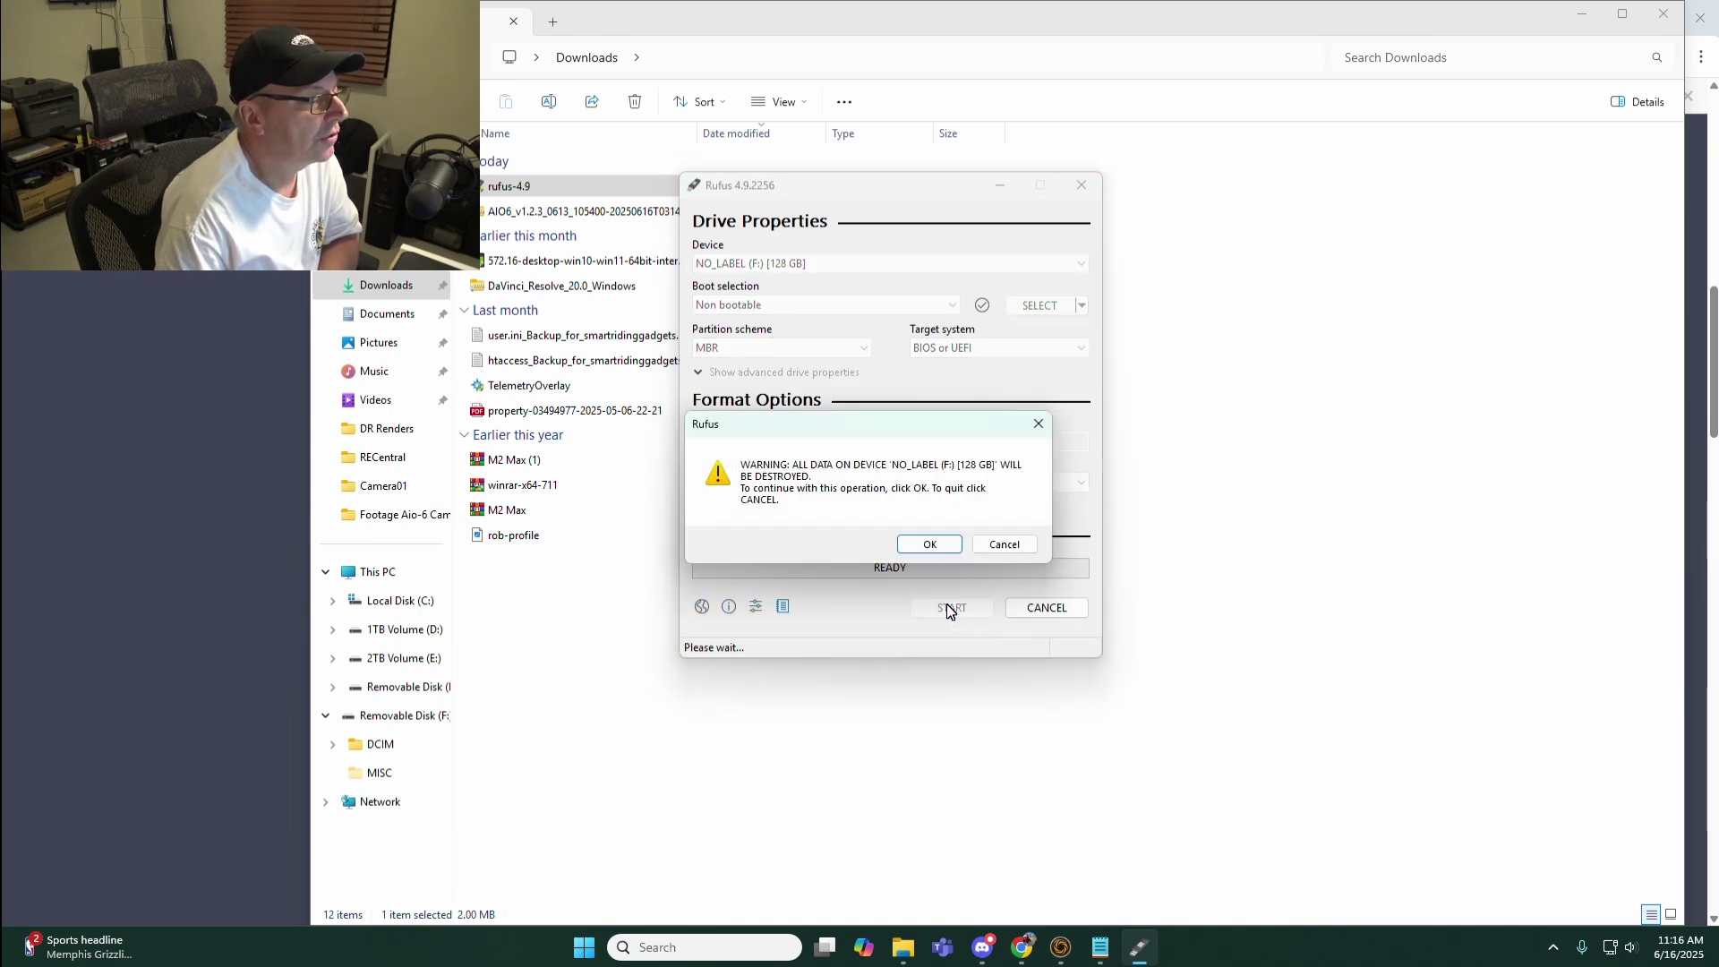
pyautogui.click(929, 545)
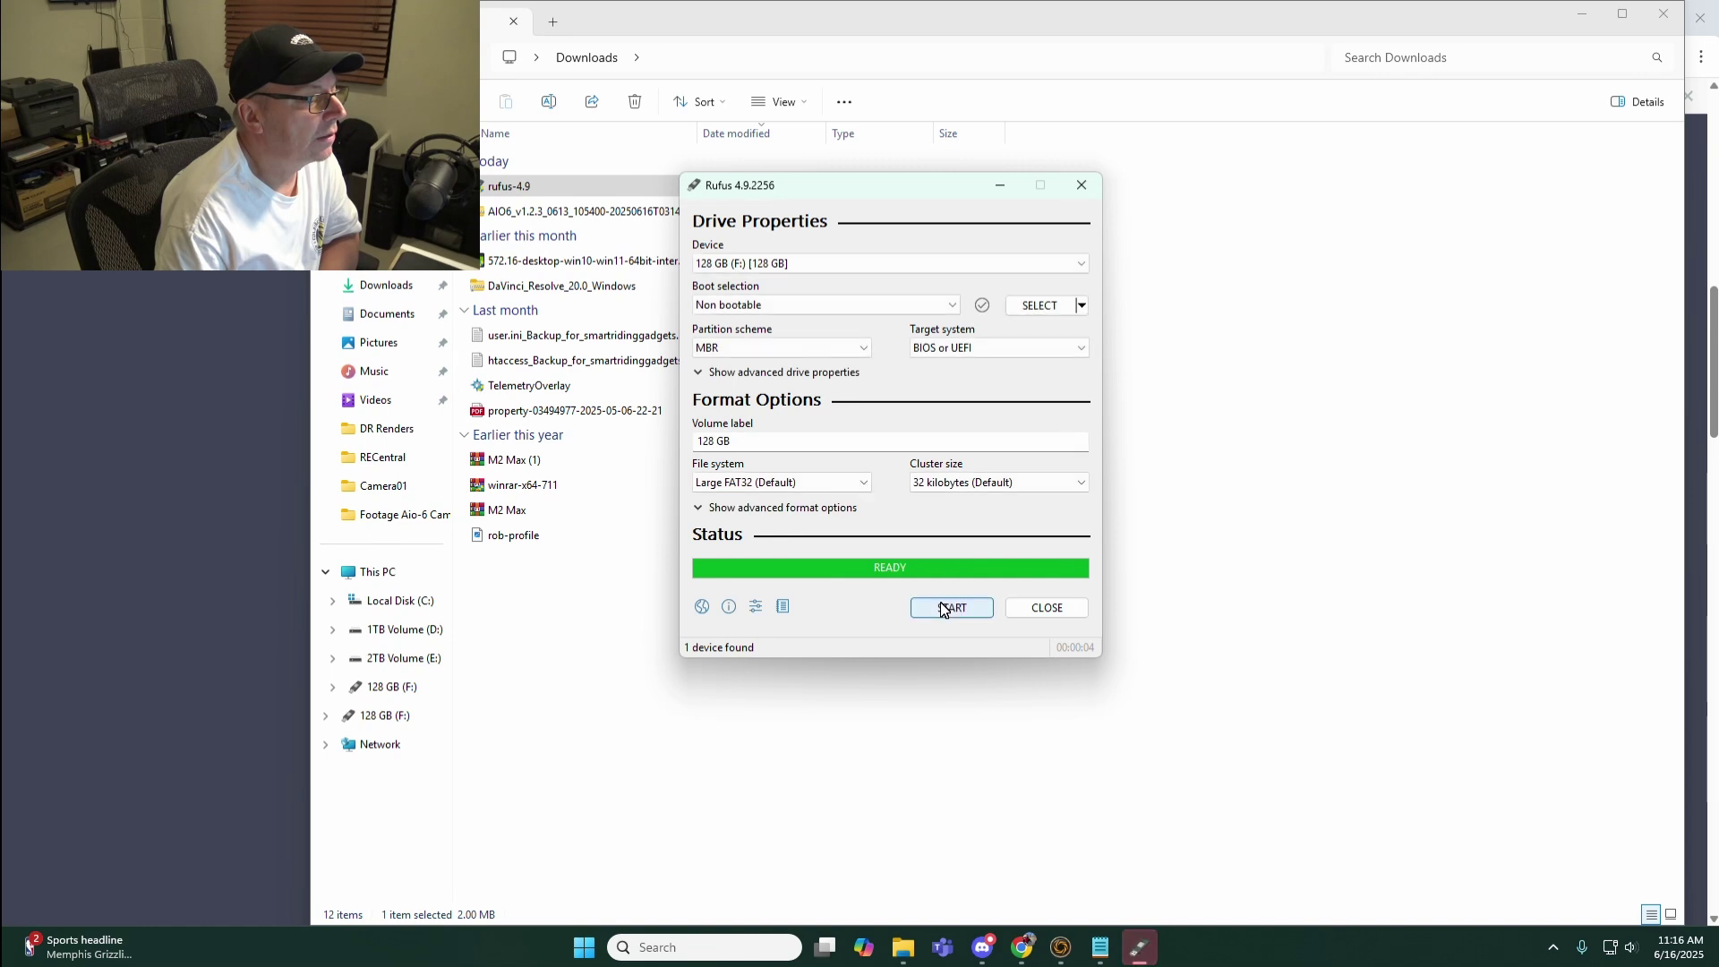
pyautogui.click(1041, 612)
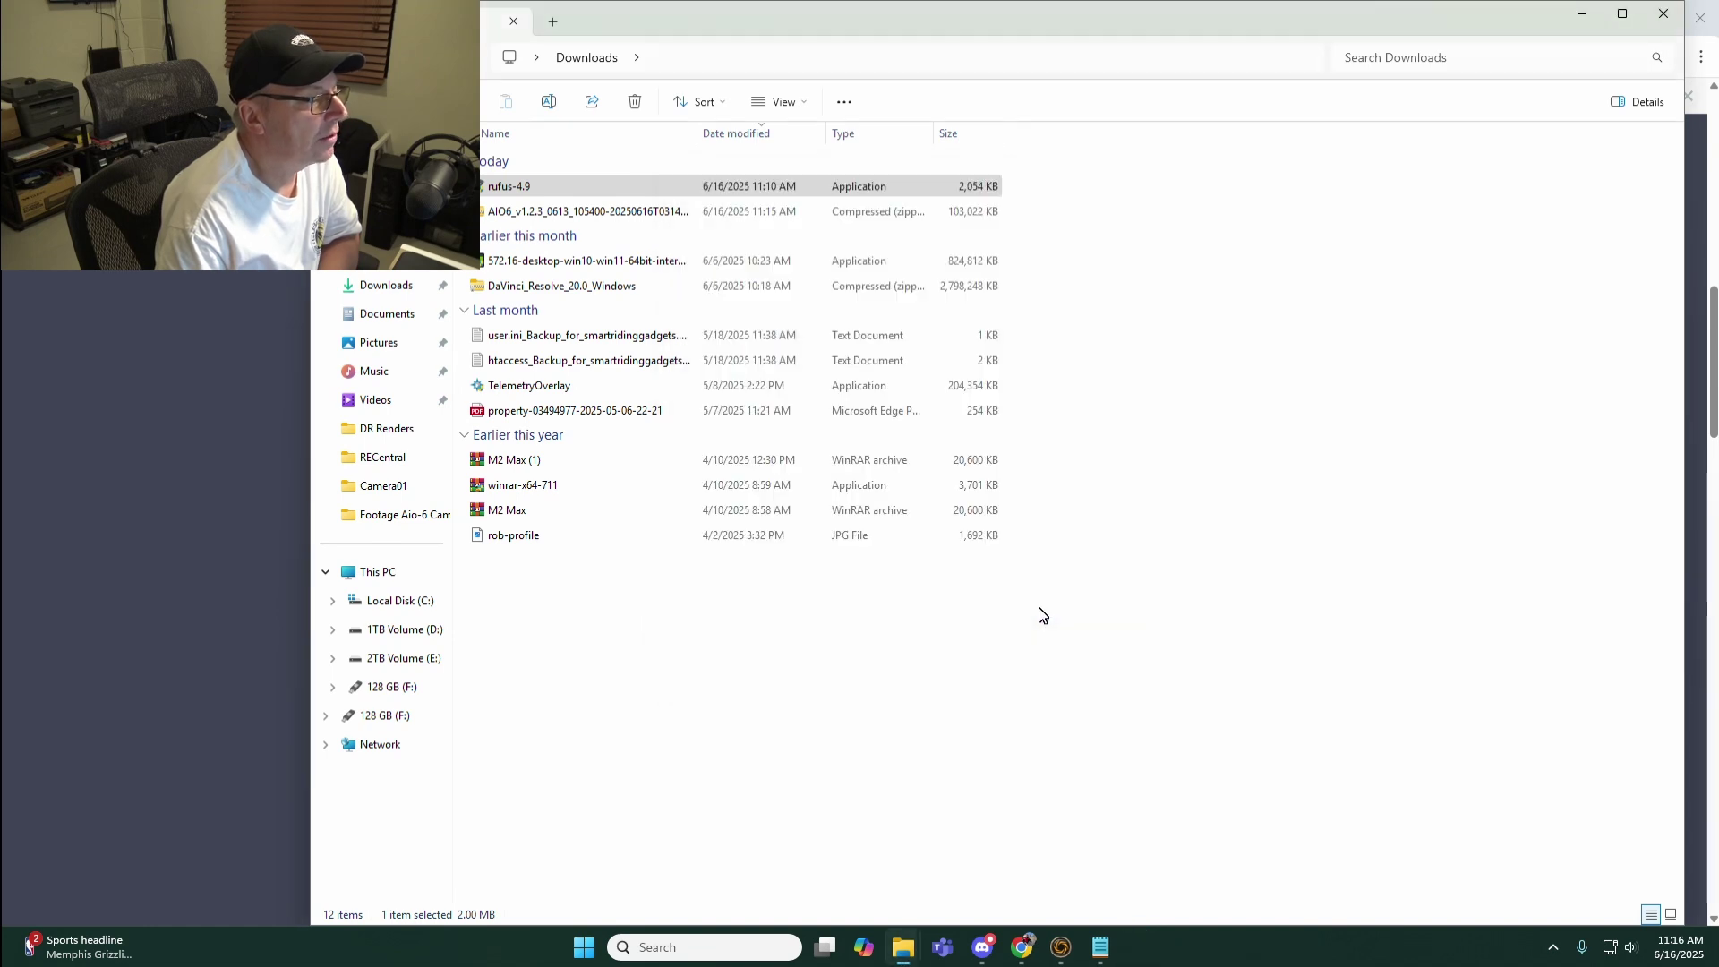
# Inspect the contents of the freshly formatted 128 GB (F:) drive in File Explorer.
pyautogui.click(374, 714)
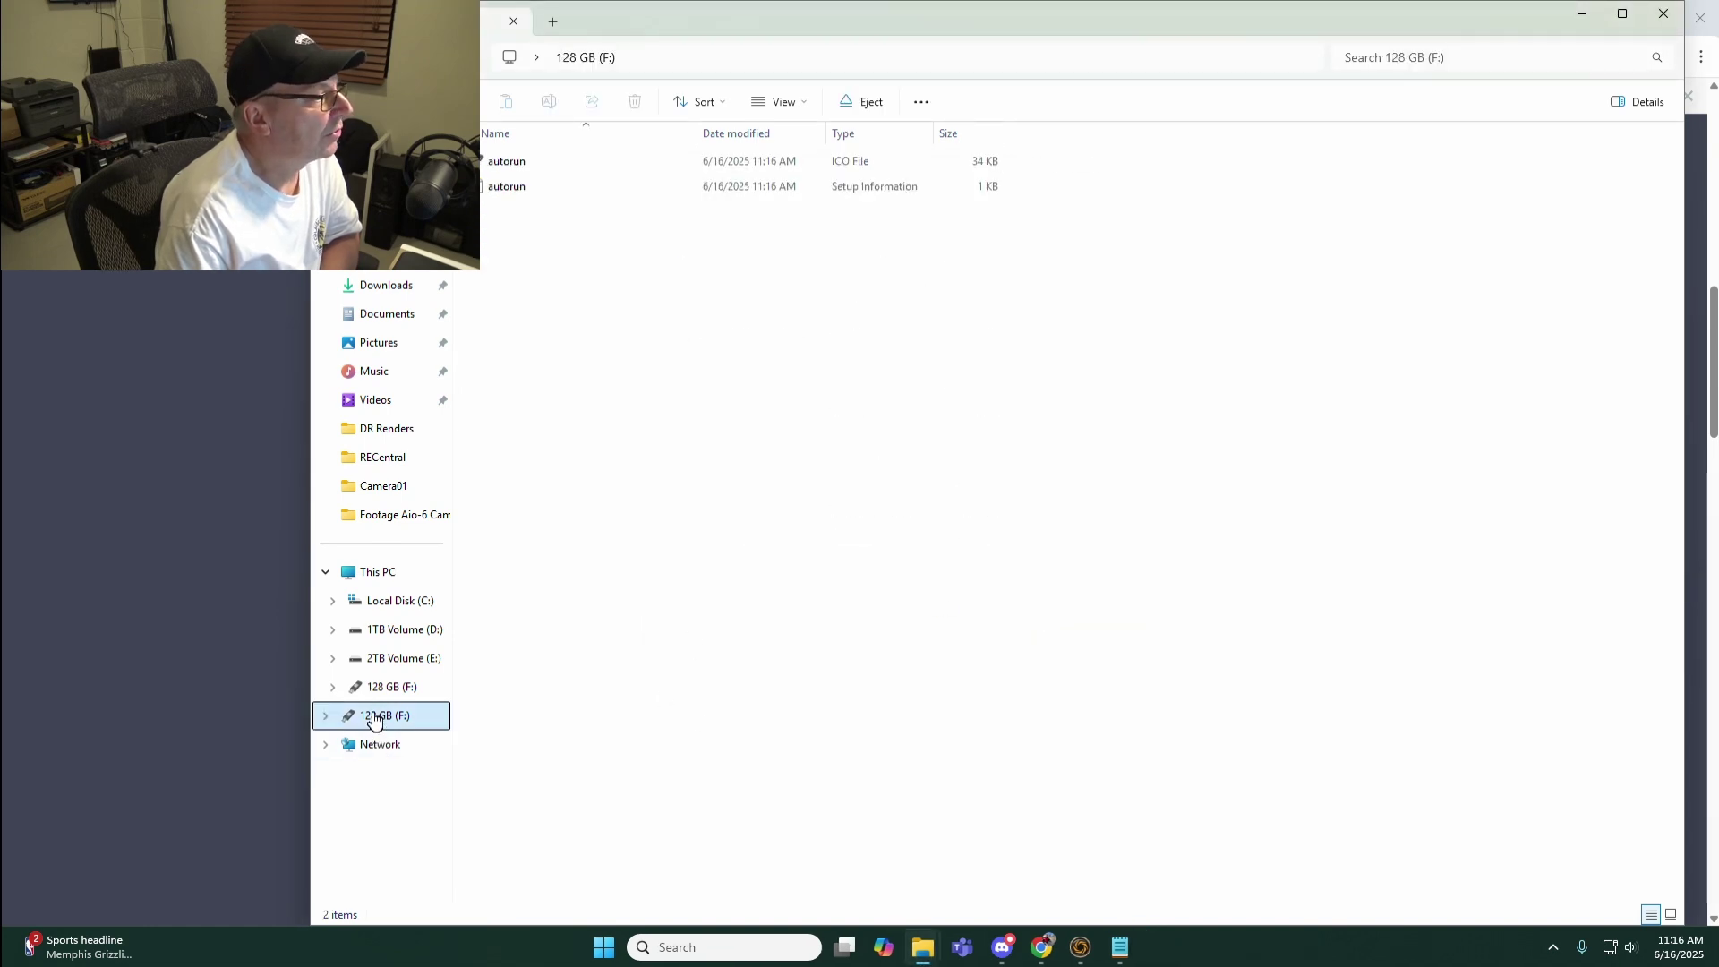
pyautogui.click(383, 686)
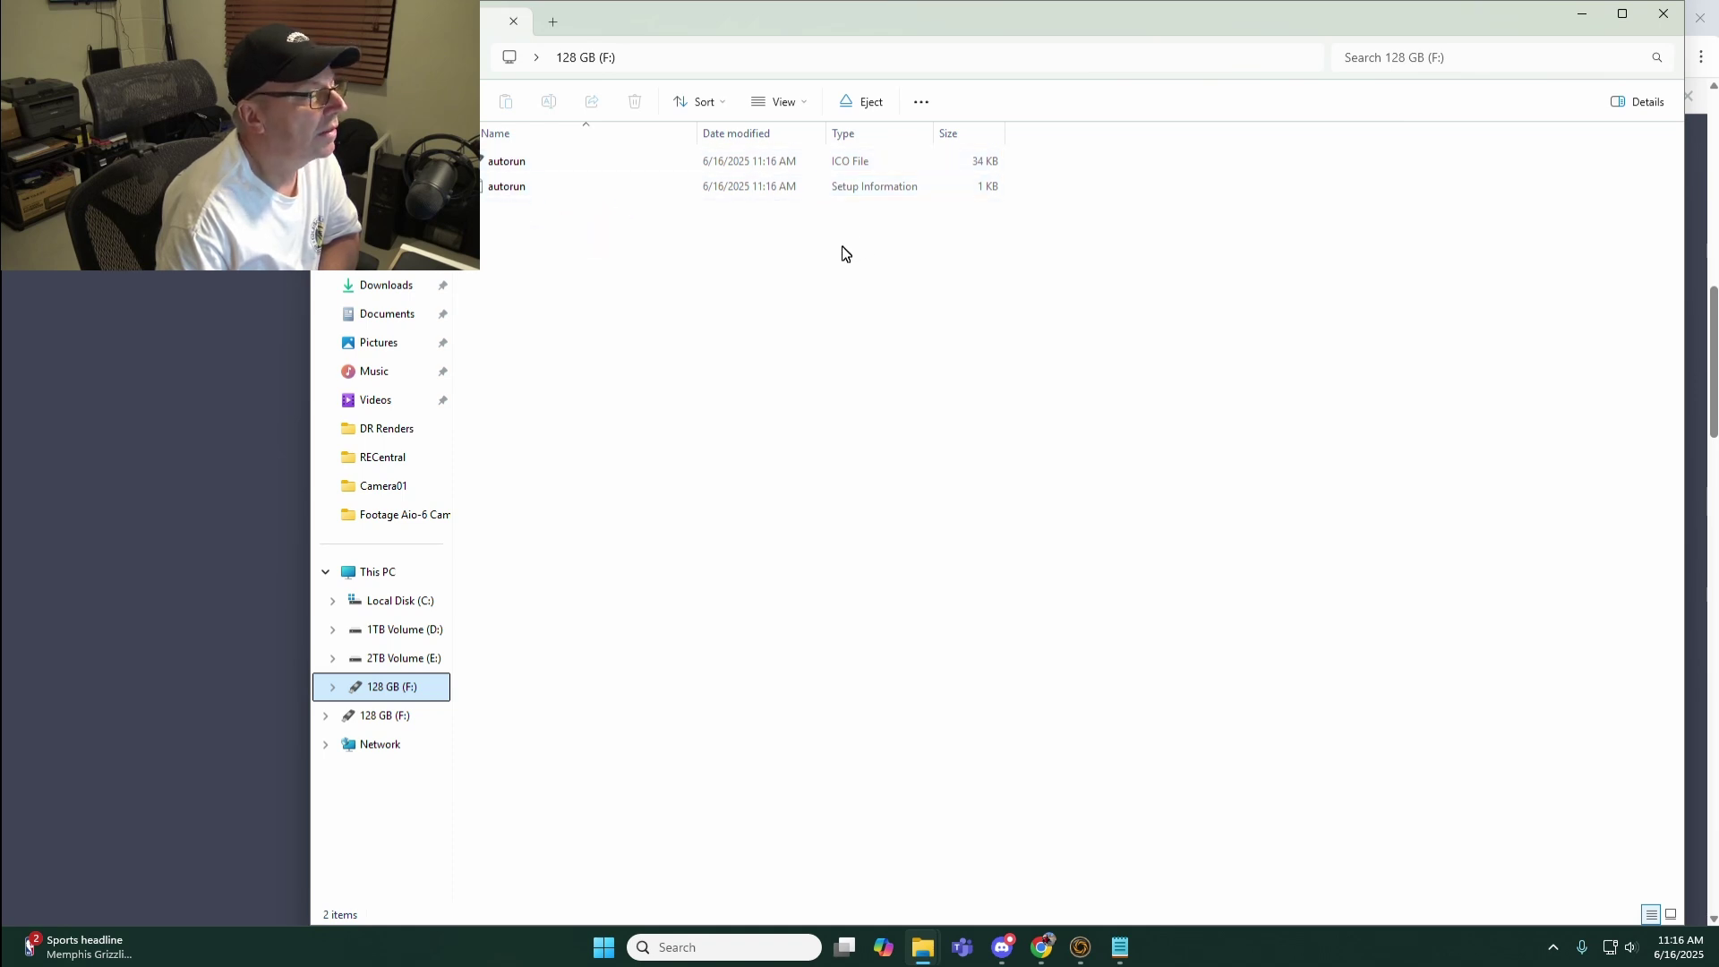
pyautogui.click(1583, 14)
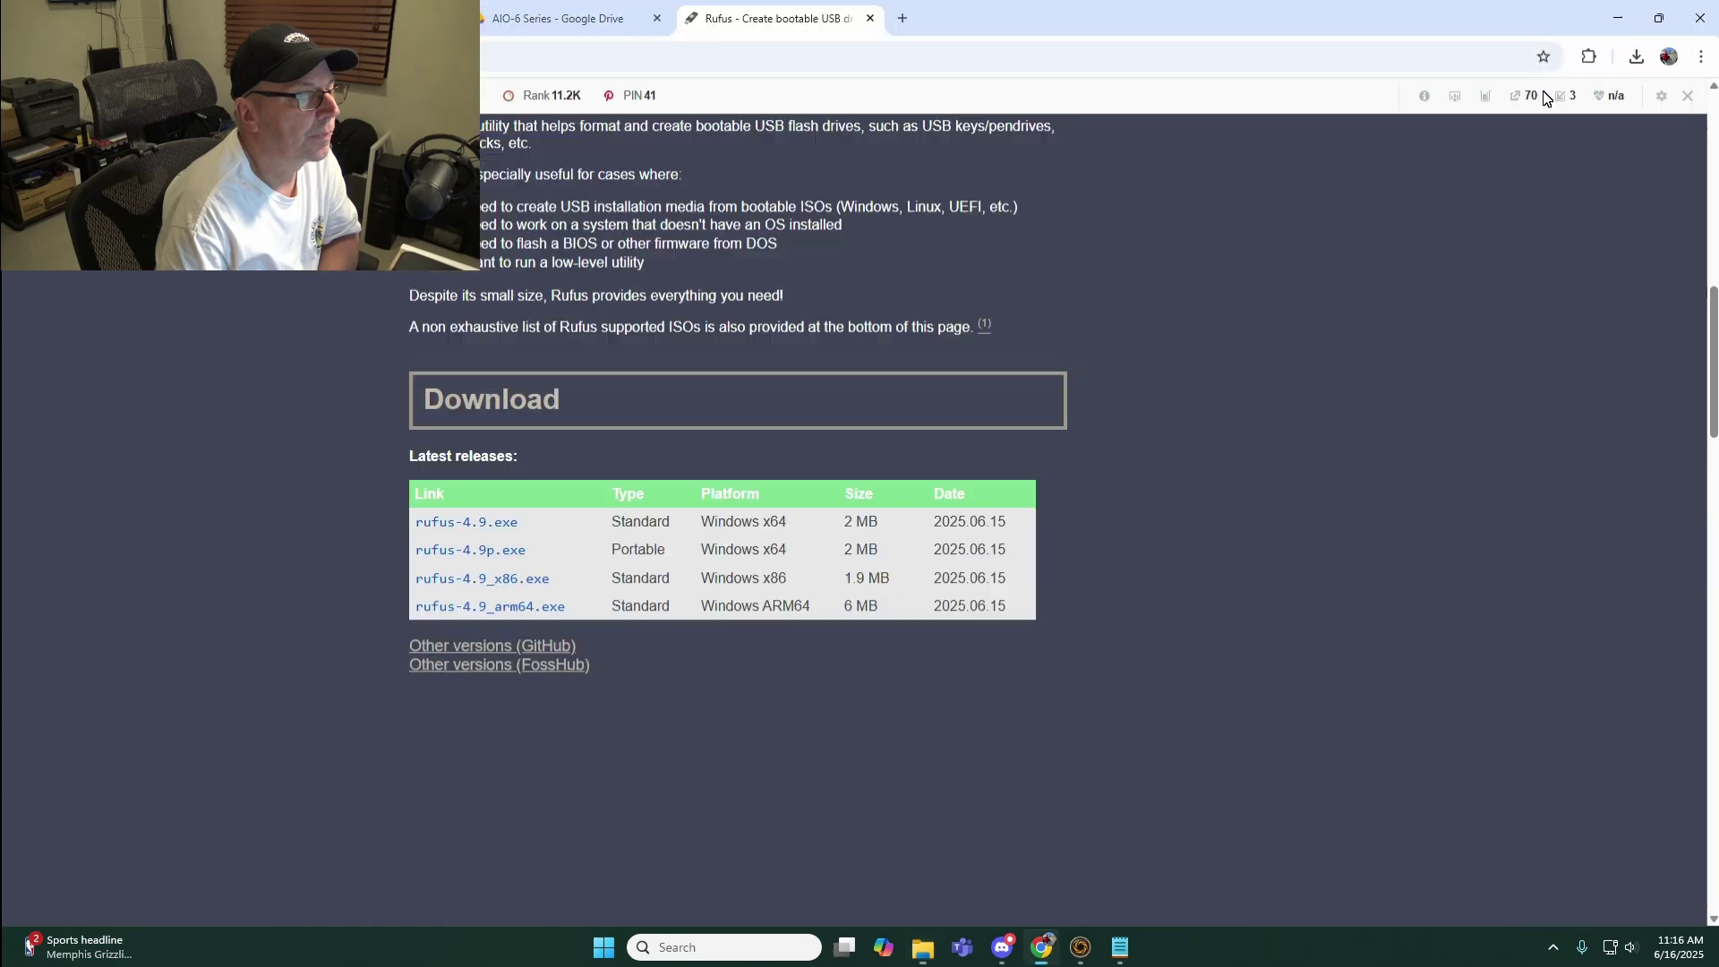
pyautogui.moveTo(922, 947)
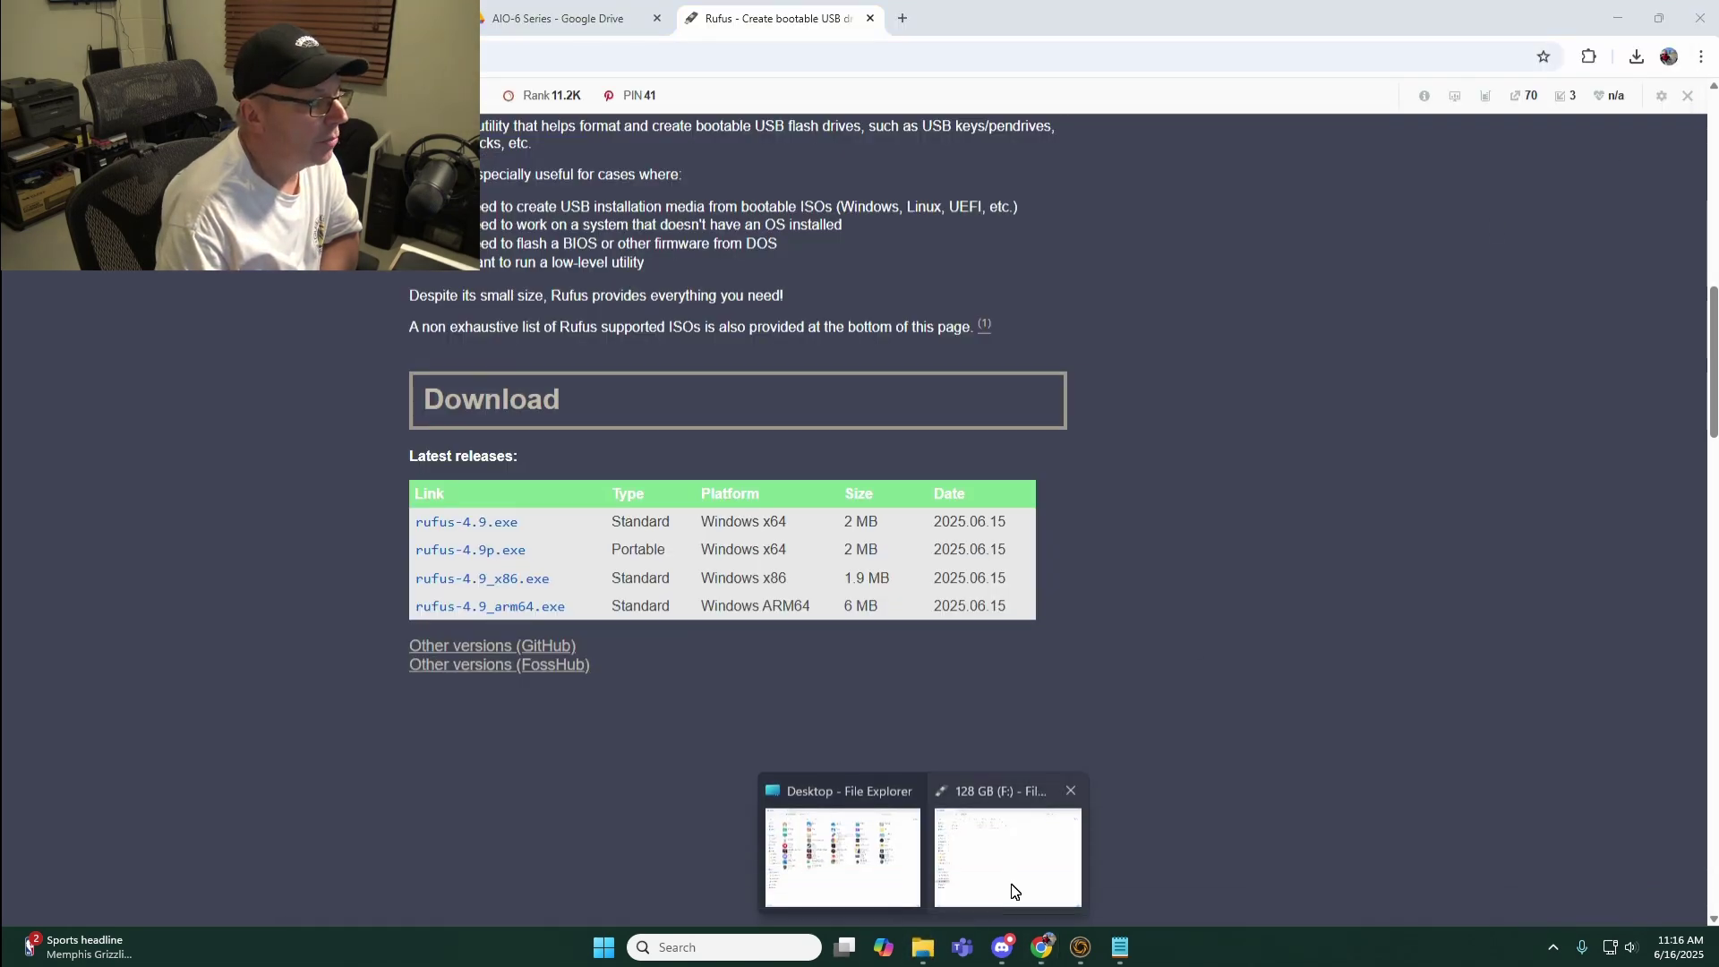
pyautogui.click(998, 887)
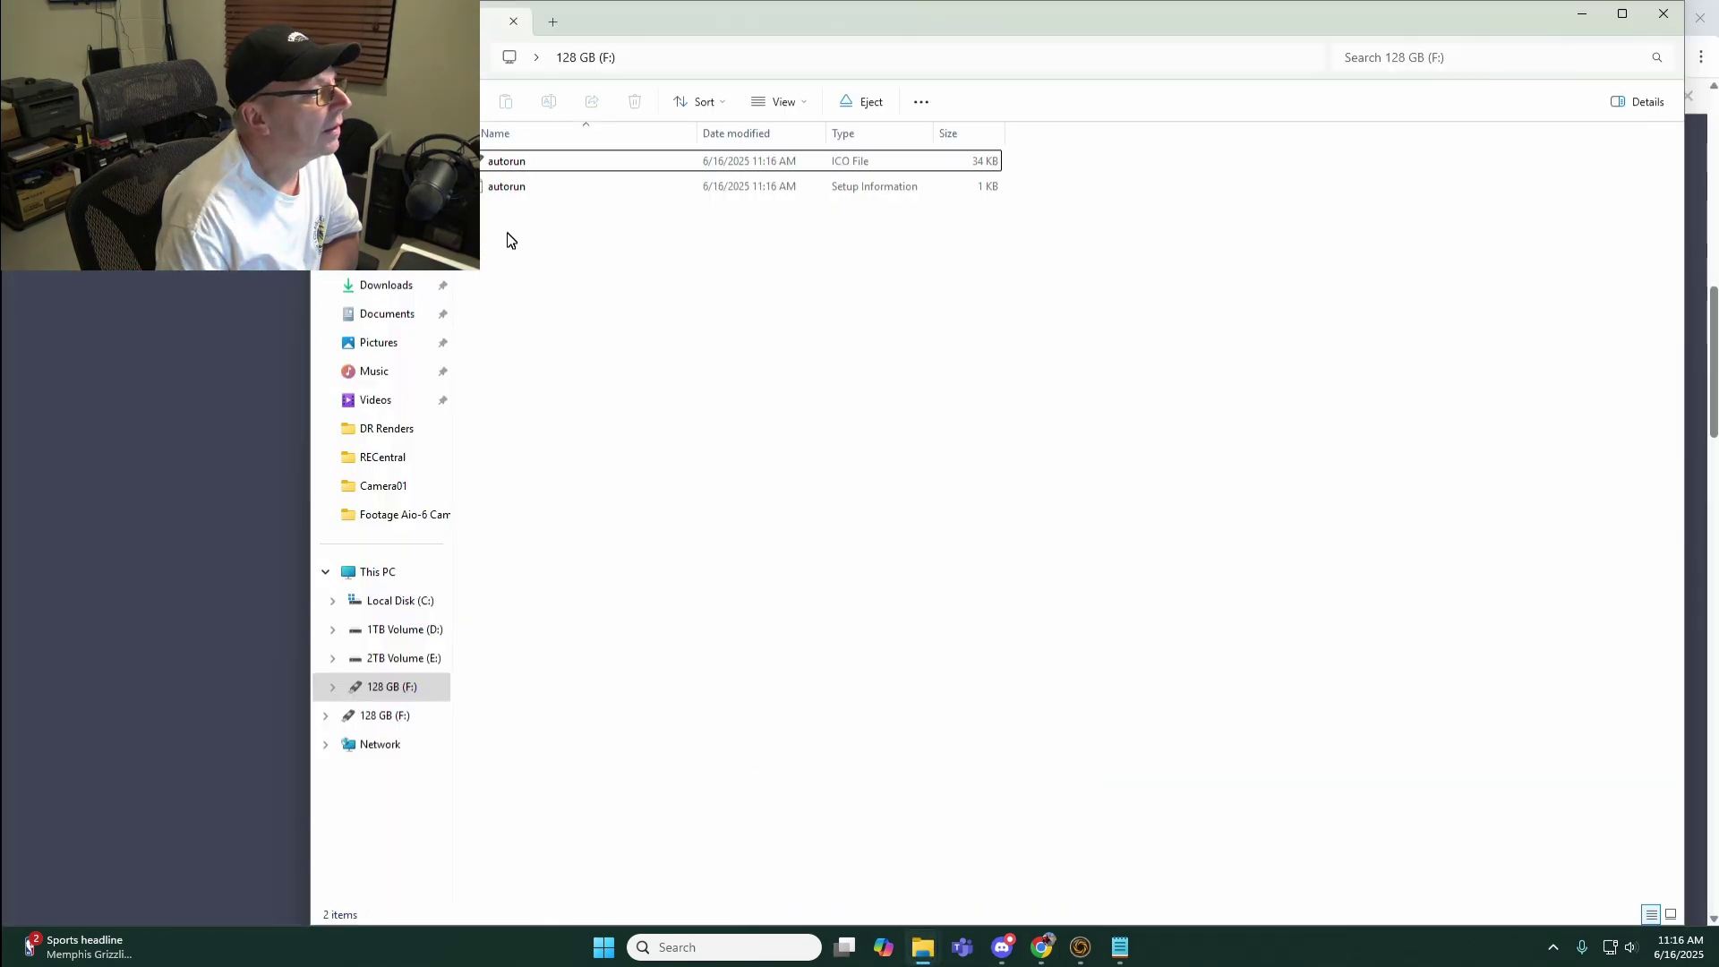
# Open the AIO6_v1.2.3_0613_105400 firmware zip in Downloads and consult the manual update instructions in the browser before returning to the archive.
pyautogui.click(386, 285)
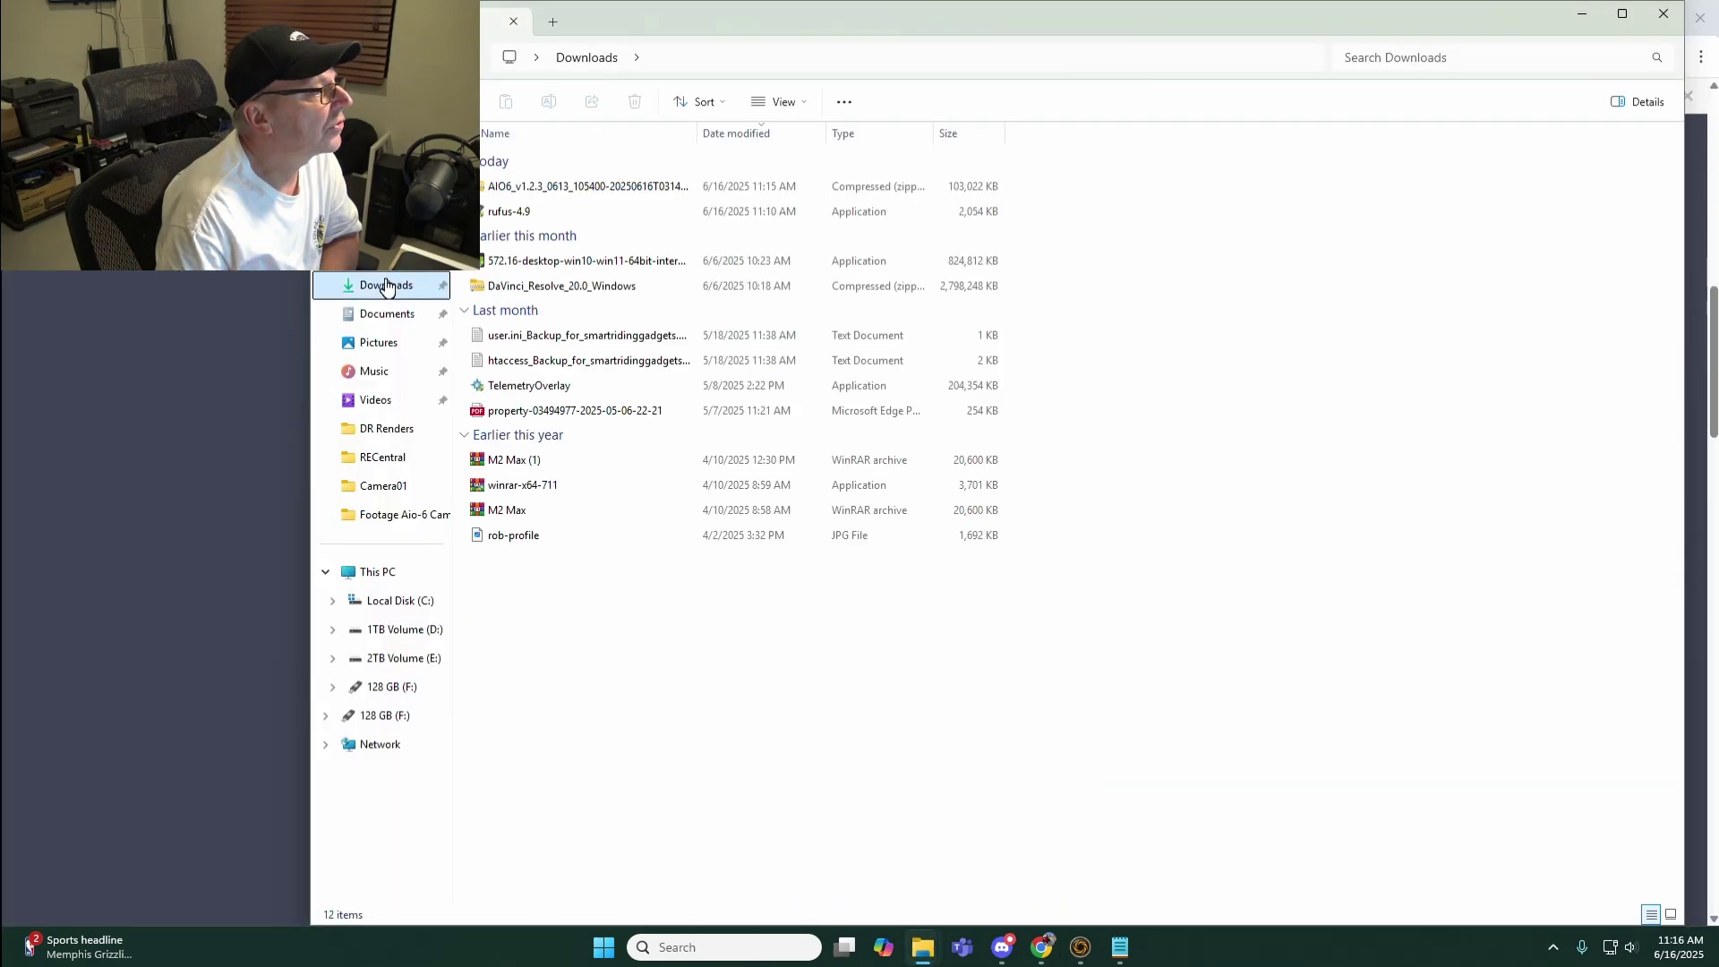
pyautogui.doubleClick(538, 184)
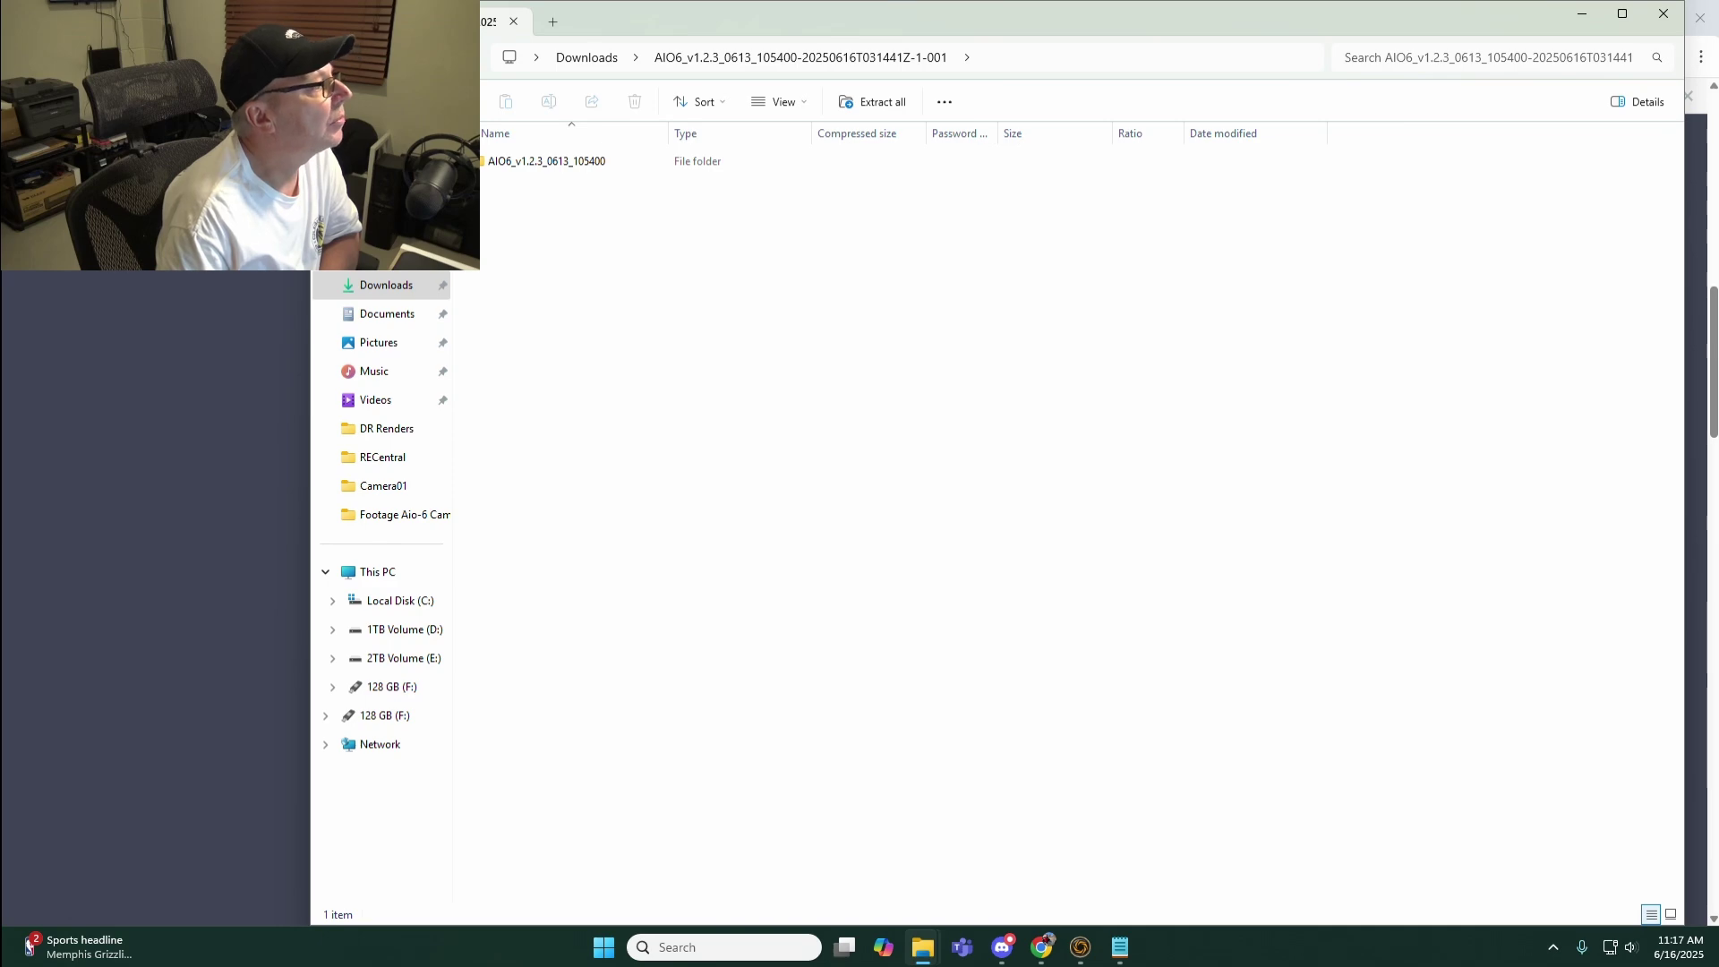
pyautogui.hotkey('alt', 'Tab')
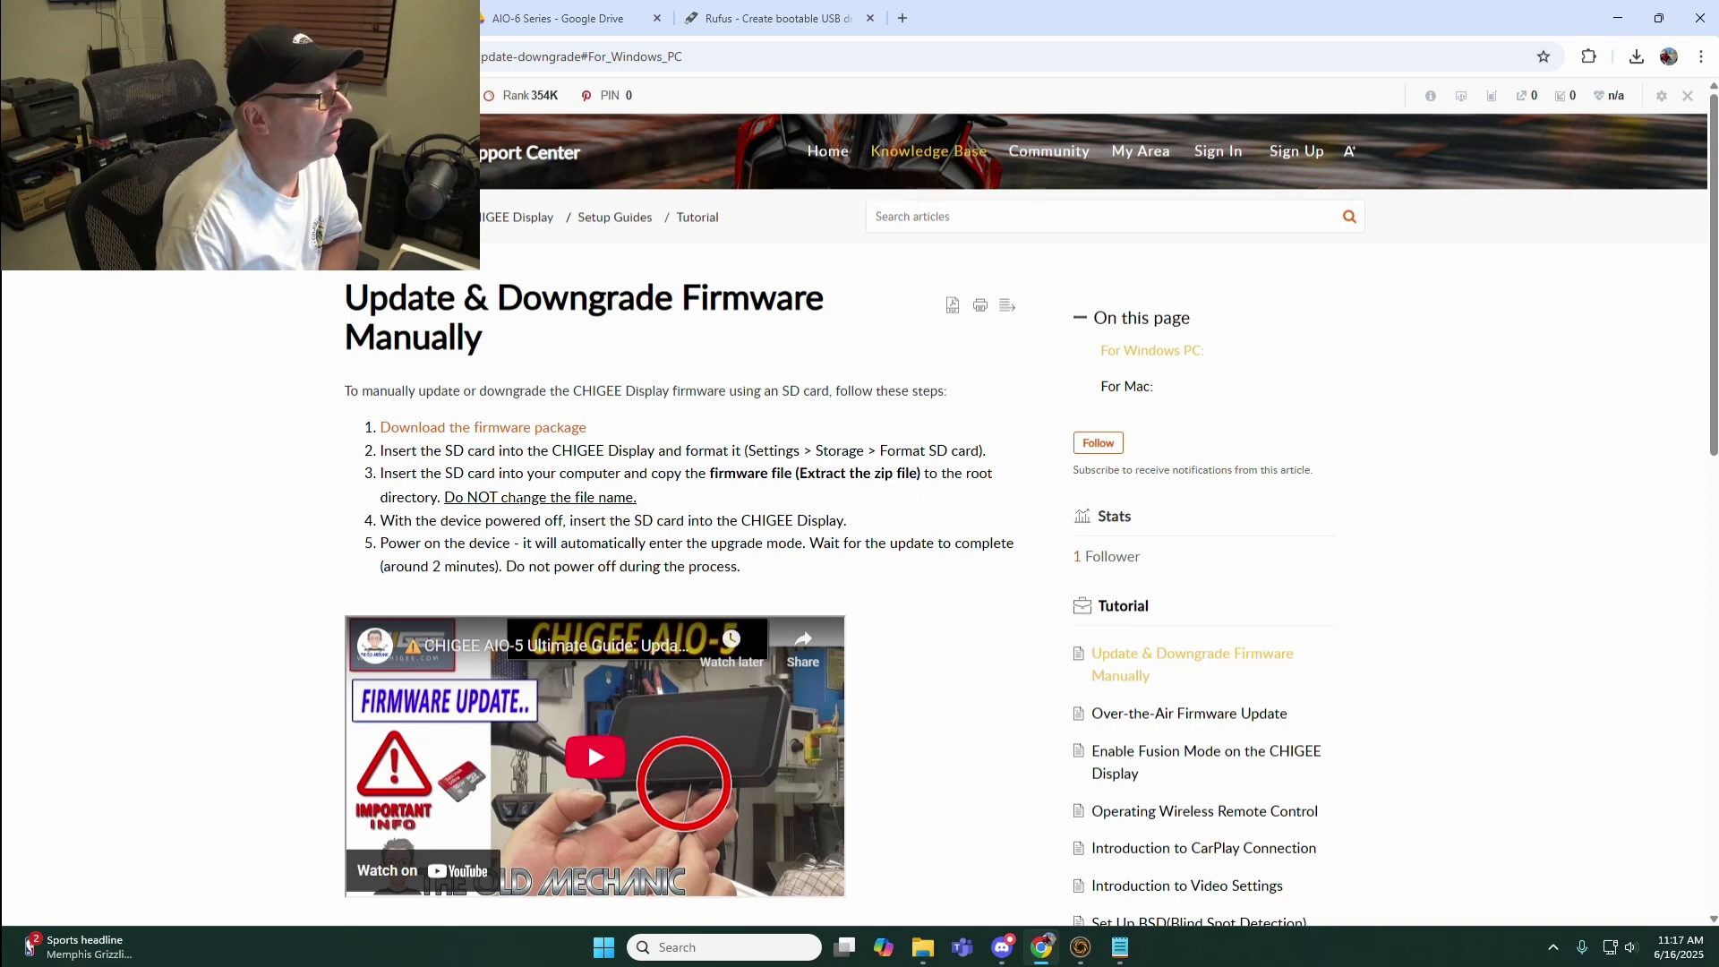
pyautogui.moveTo(924, 947)
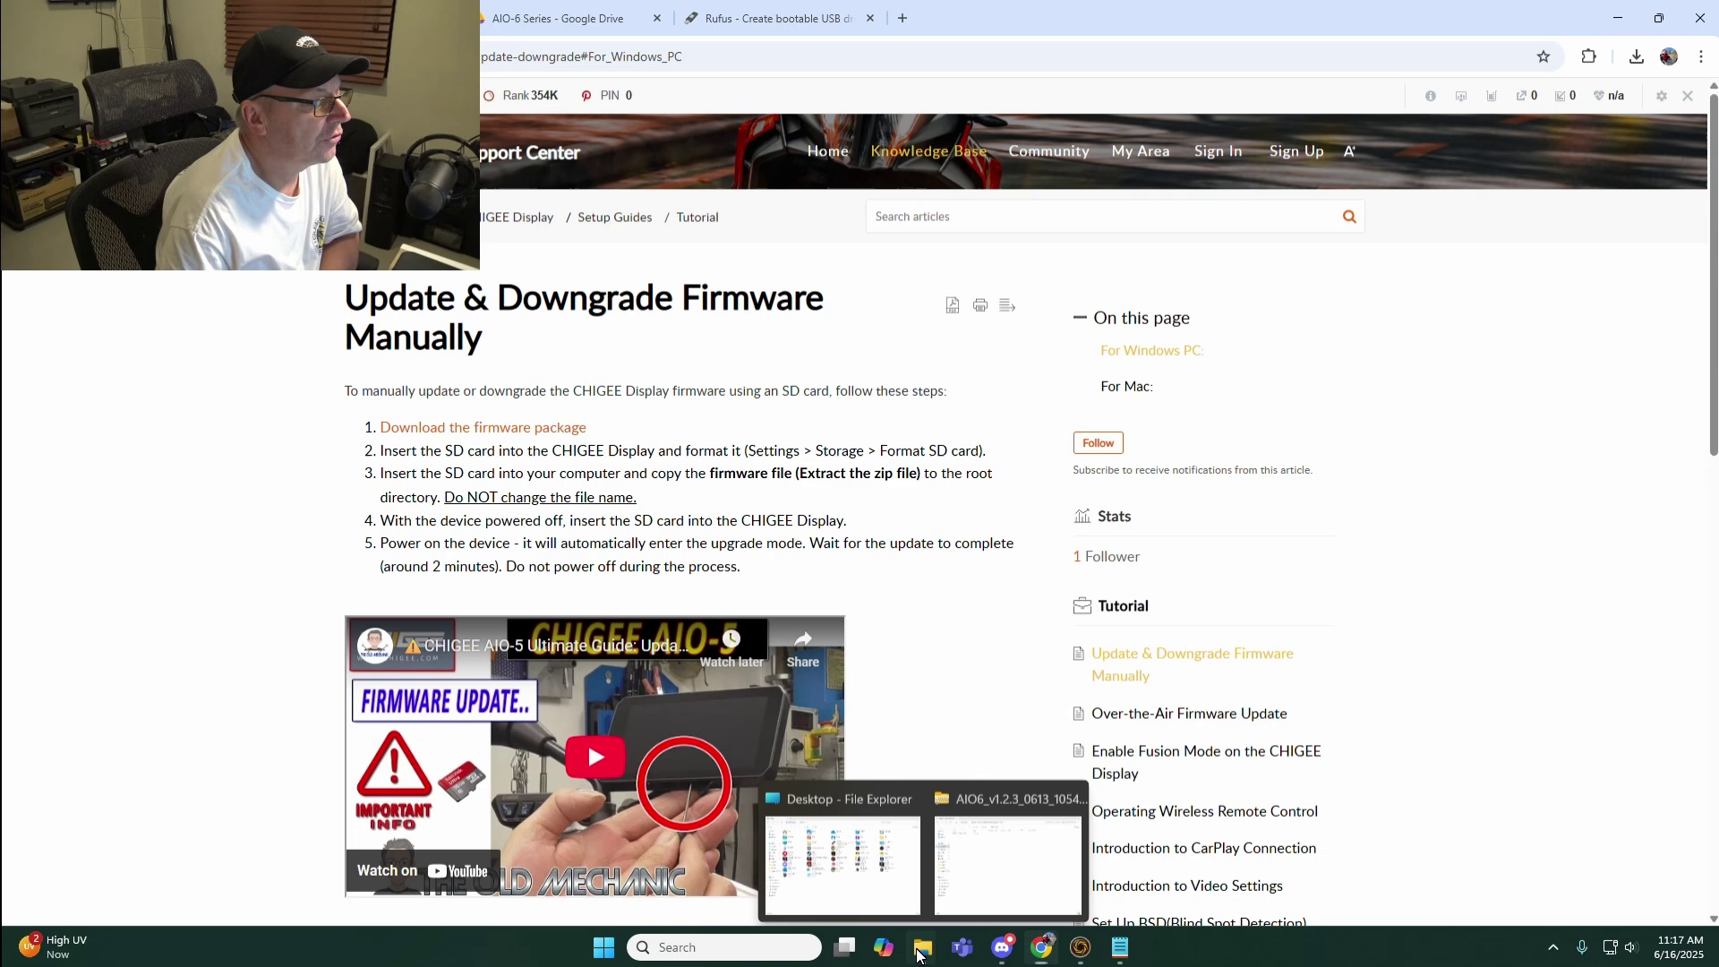
pyautogui.click(1018, 890)
# Copy the AIO6_v1.2.3_0613_105400 folder from the zip archive to the root of the 128 GB (F:) drive.
pyautogui.click(526, 164)
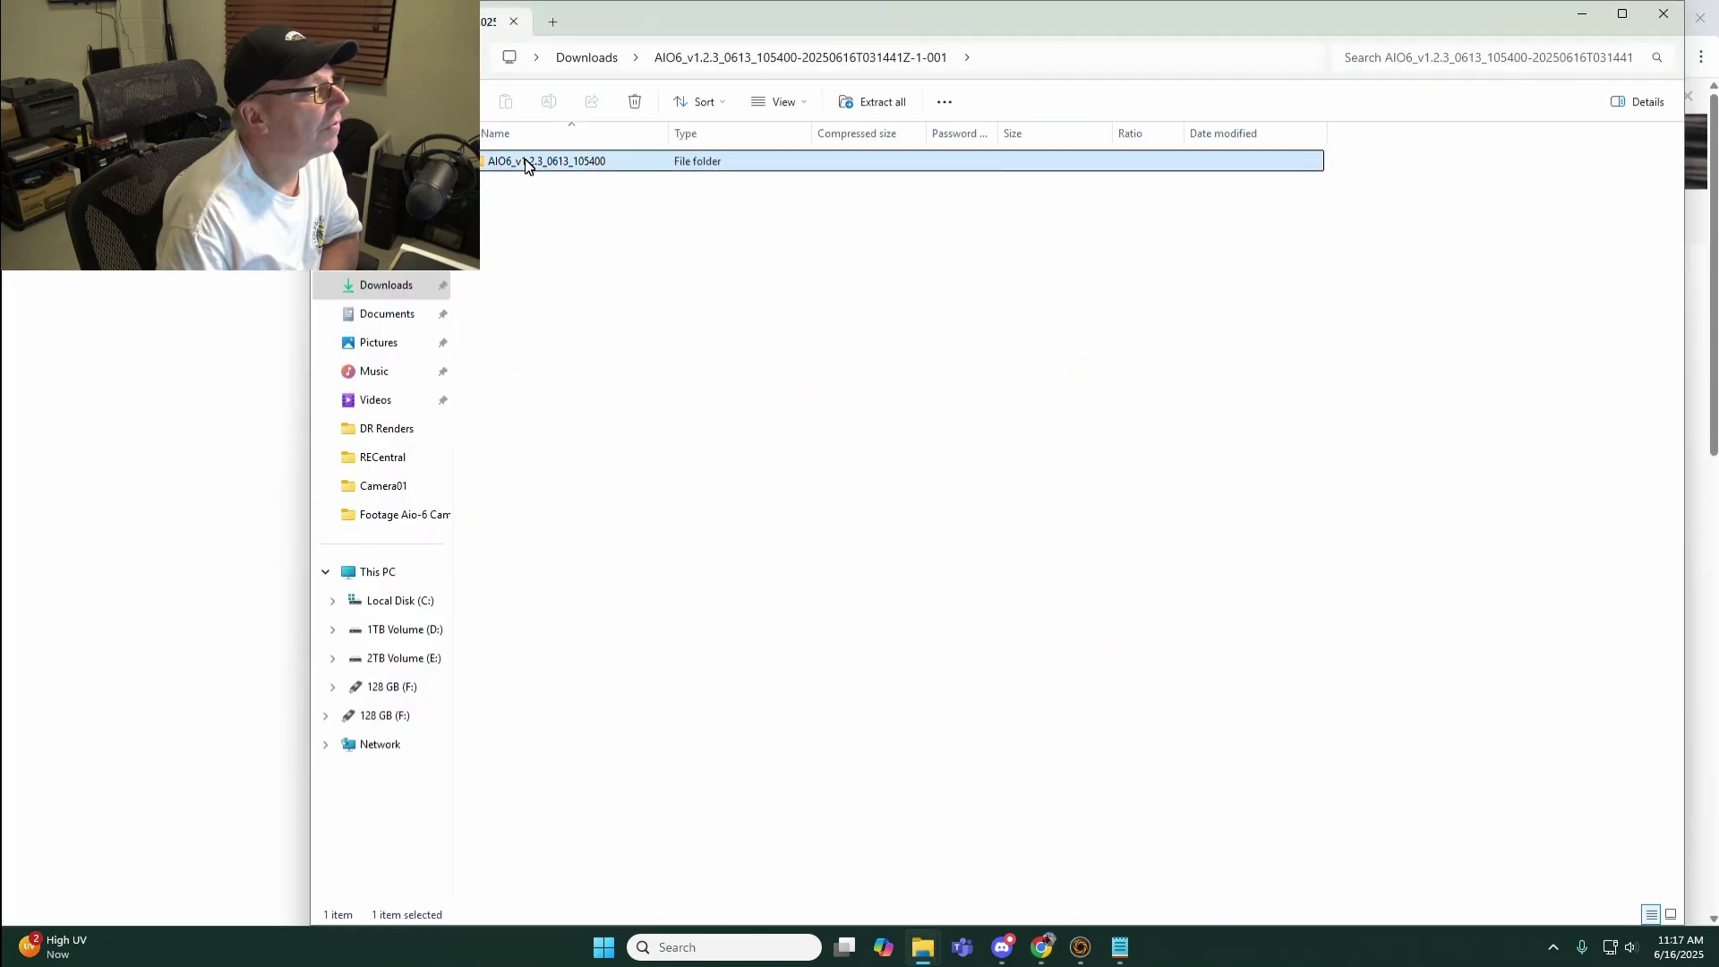
pyautogui.rightClick(526, 164)
pyautogui.click(581, 240)
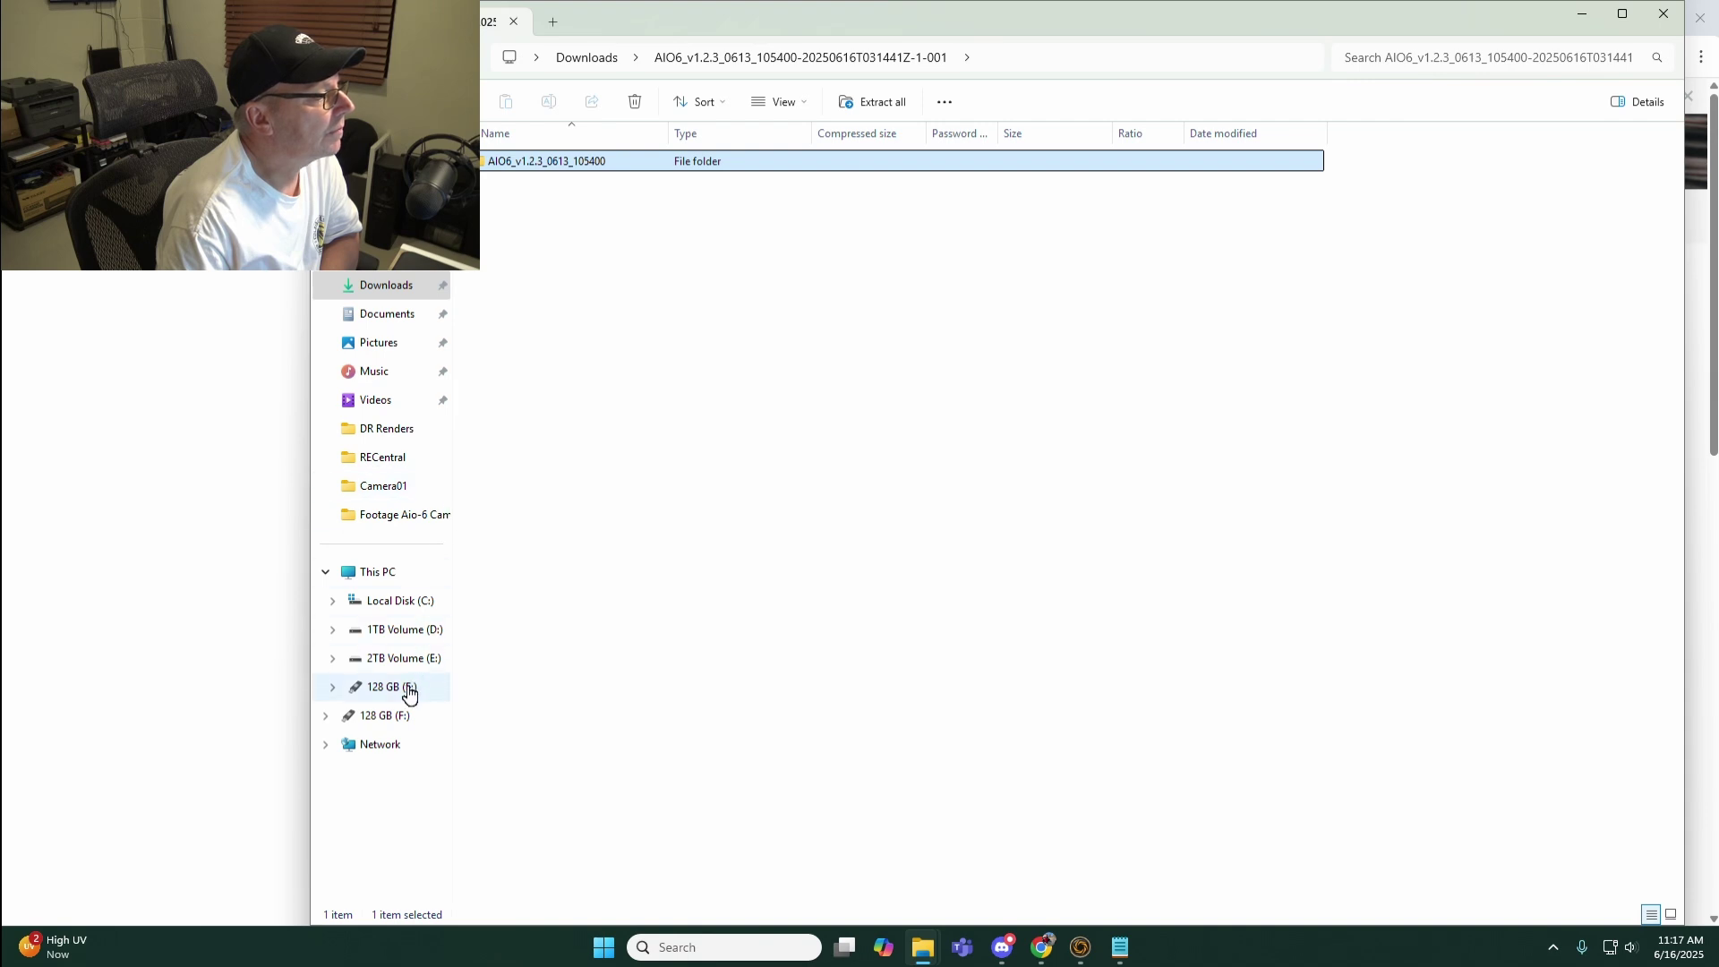
pyautogui.click(391, 717)
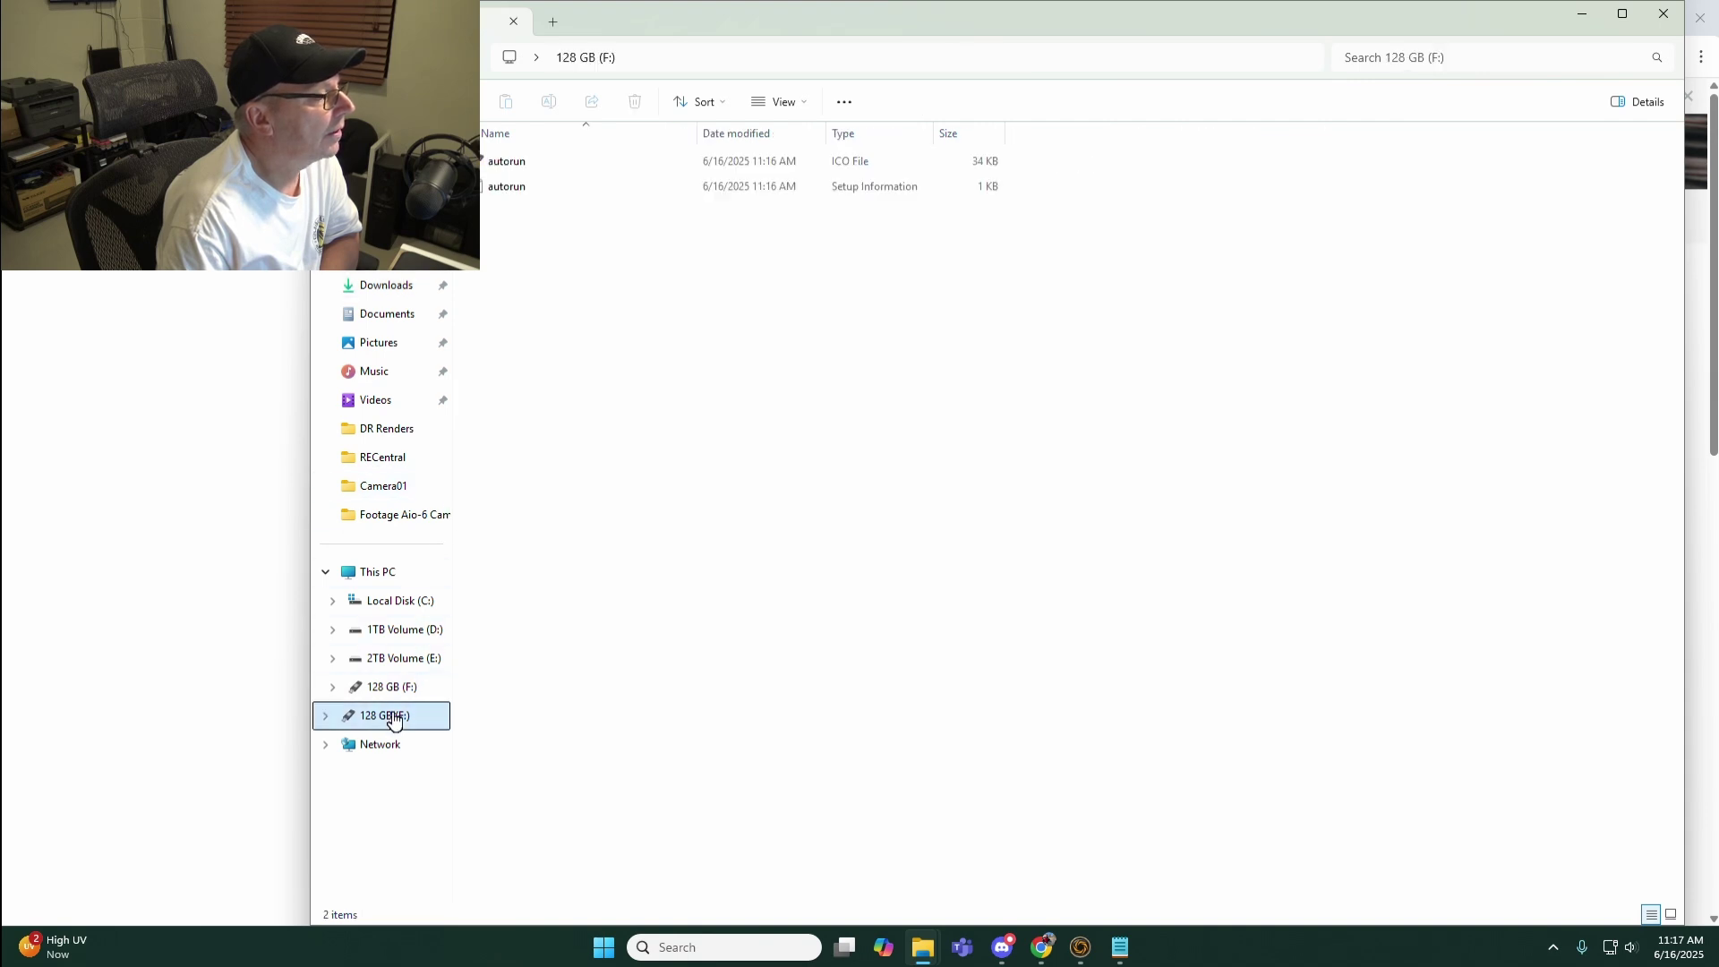
pyautogui.rightClick(543, 274)
pyautogui.click(572, 295)
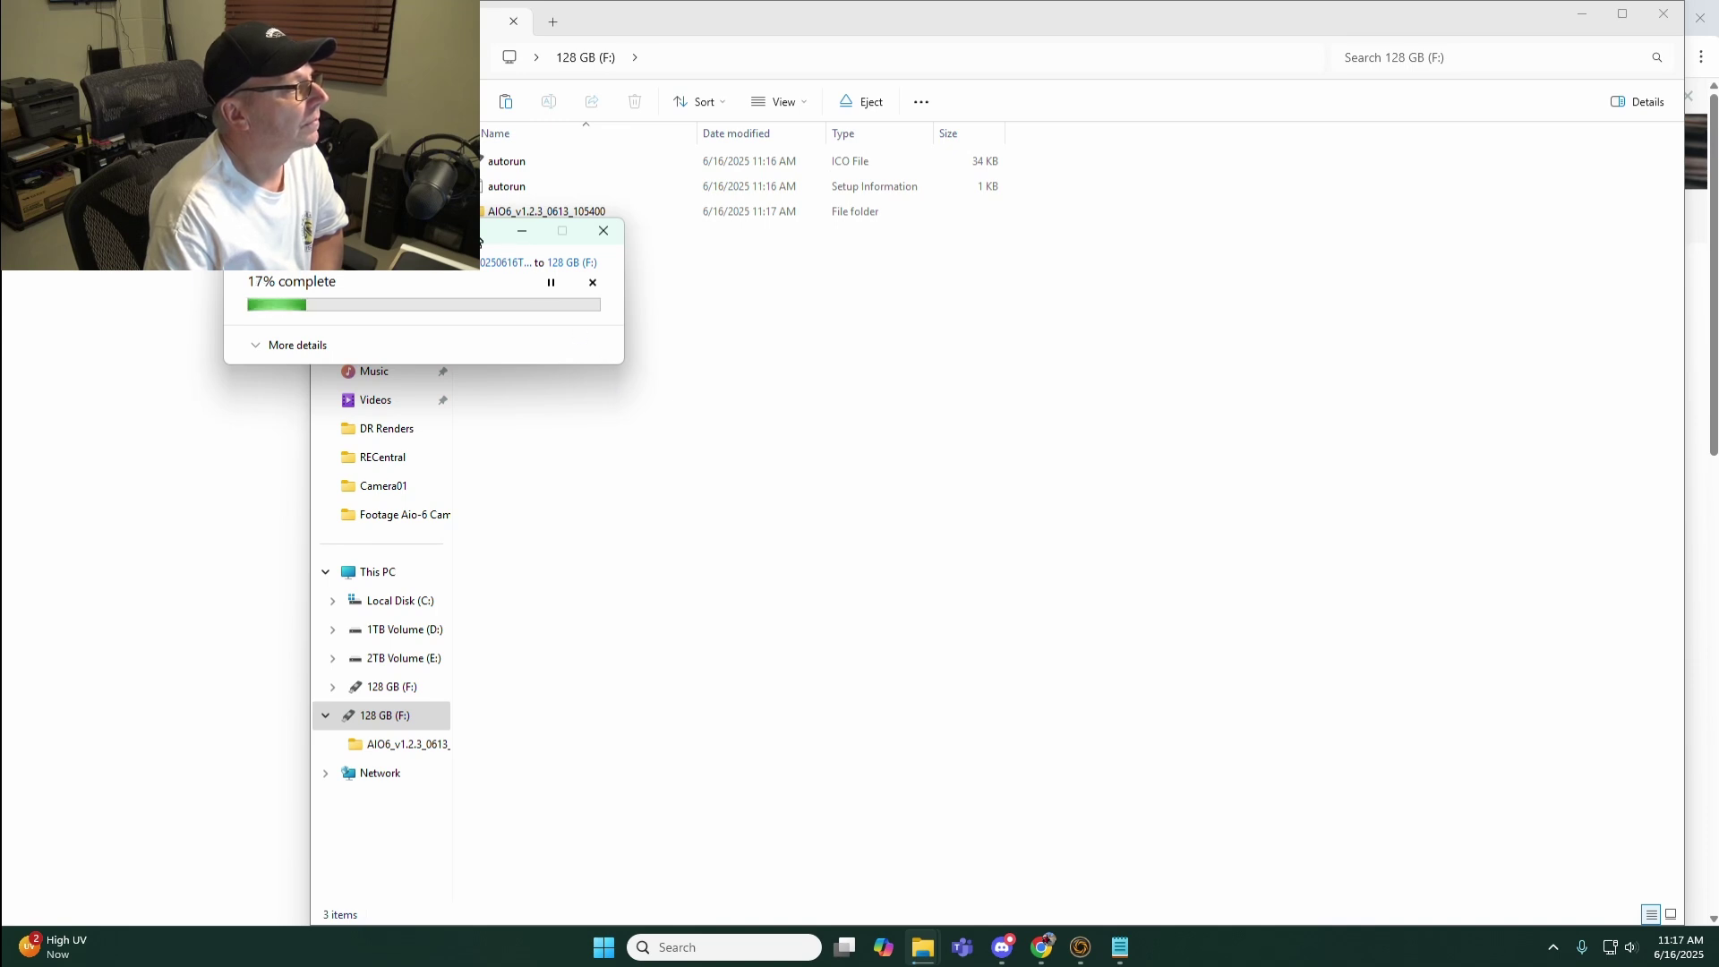
pyautogui.moveTo(481, 231); pyautogui.dragTo(924, 379)
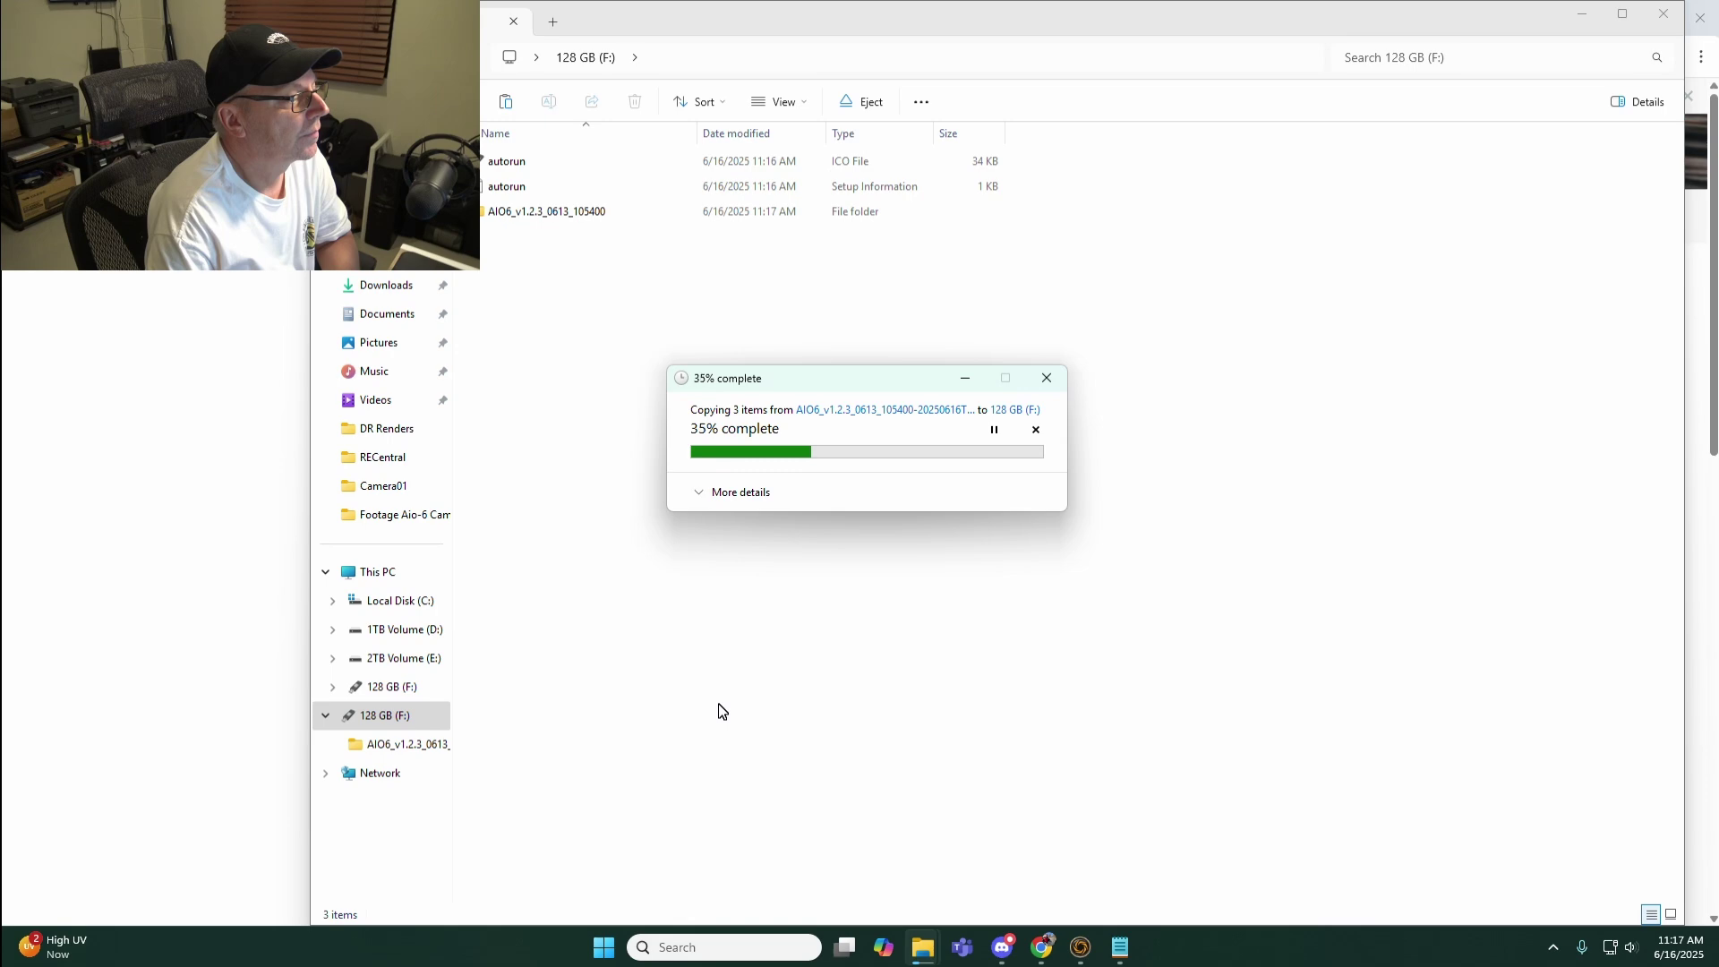
# Review the CHIGEE manual firmware update article, including the Rufus format settings, and minimize the browser.
pyautogui.click(191, 392)
pyautogui.scroll(-1, 475, 466)
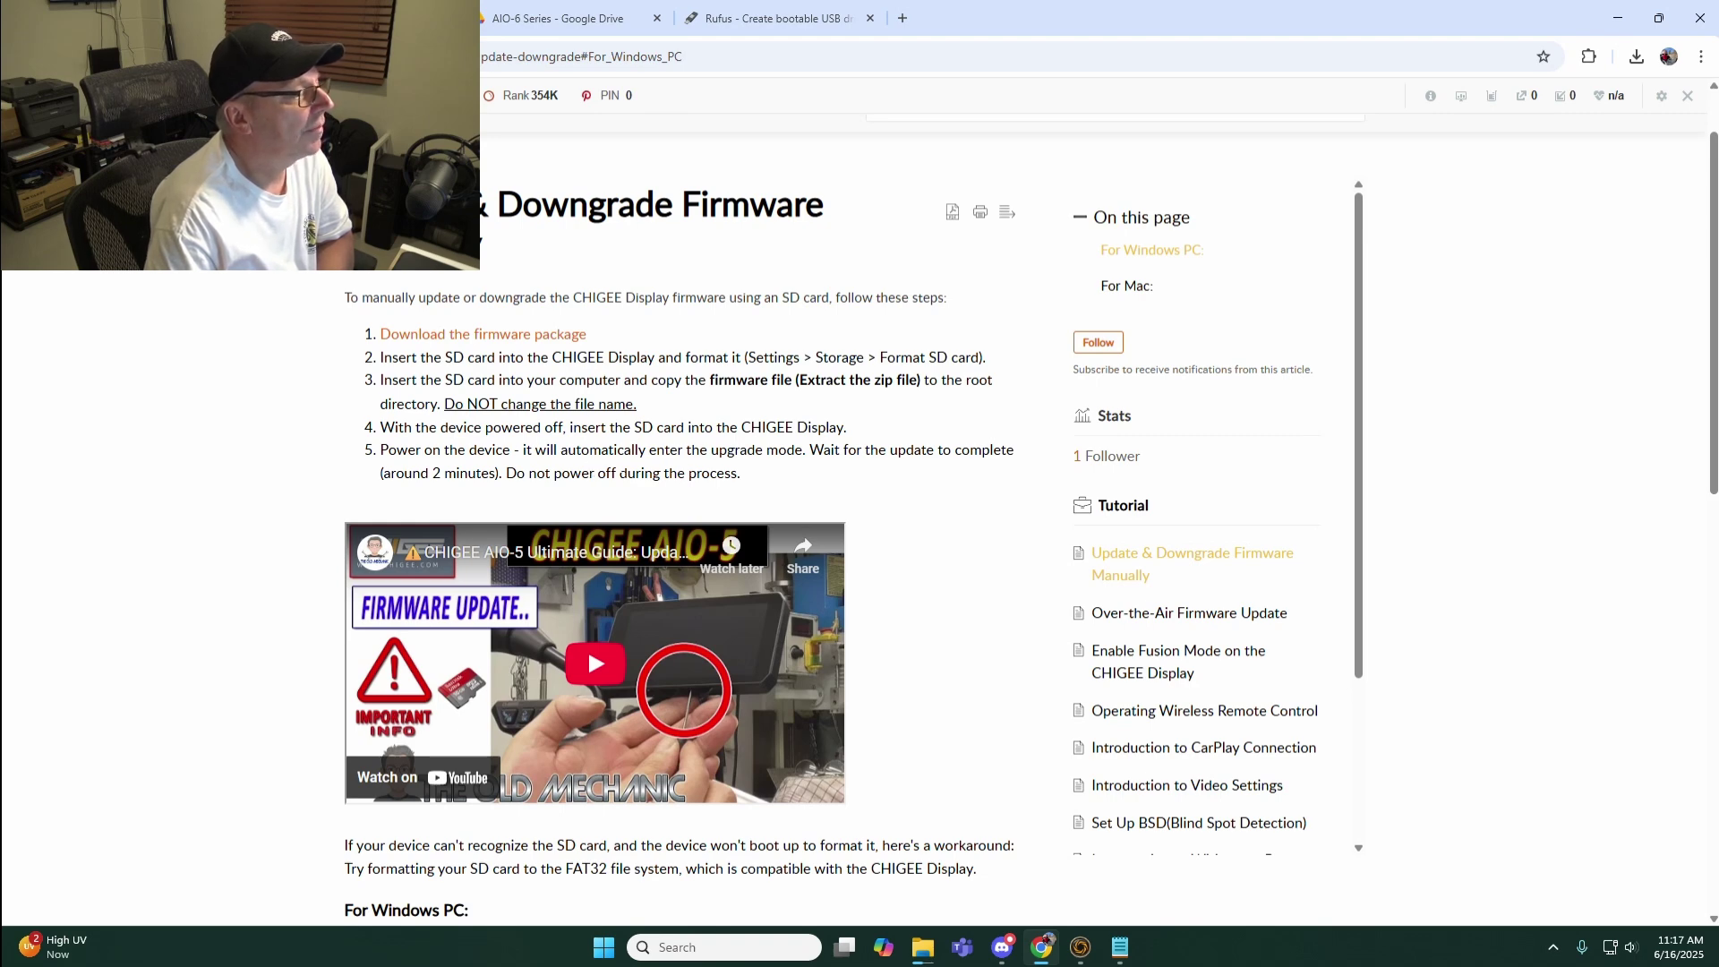
pyautogui.scroll(-1, 596, 461)
pyautogui.scroll(-4, 530, 450)
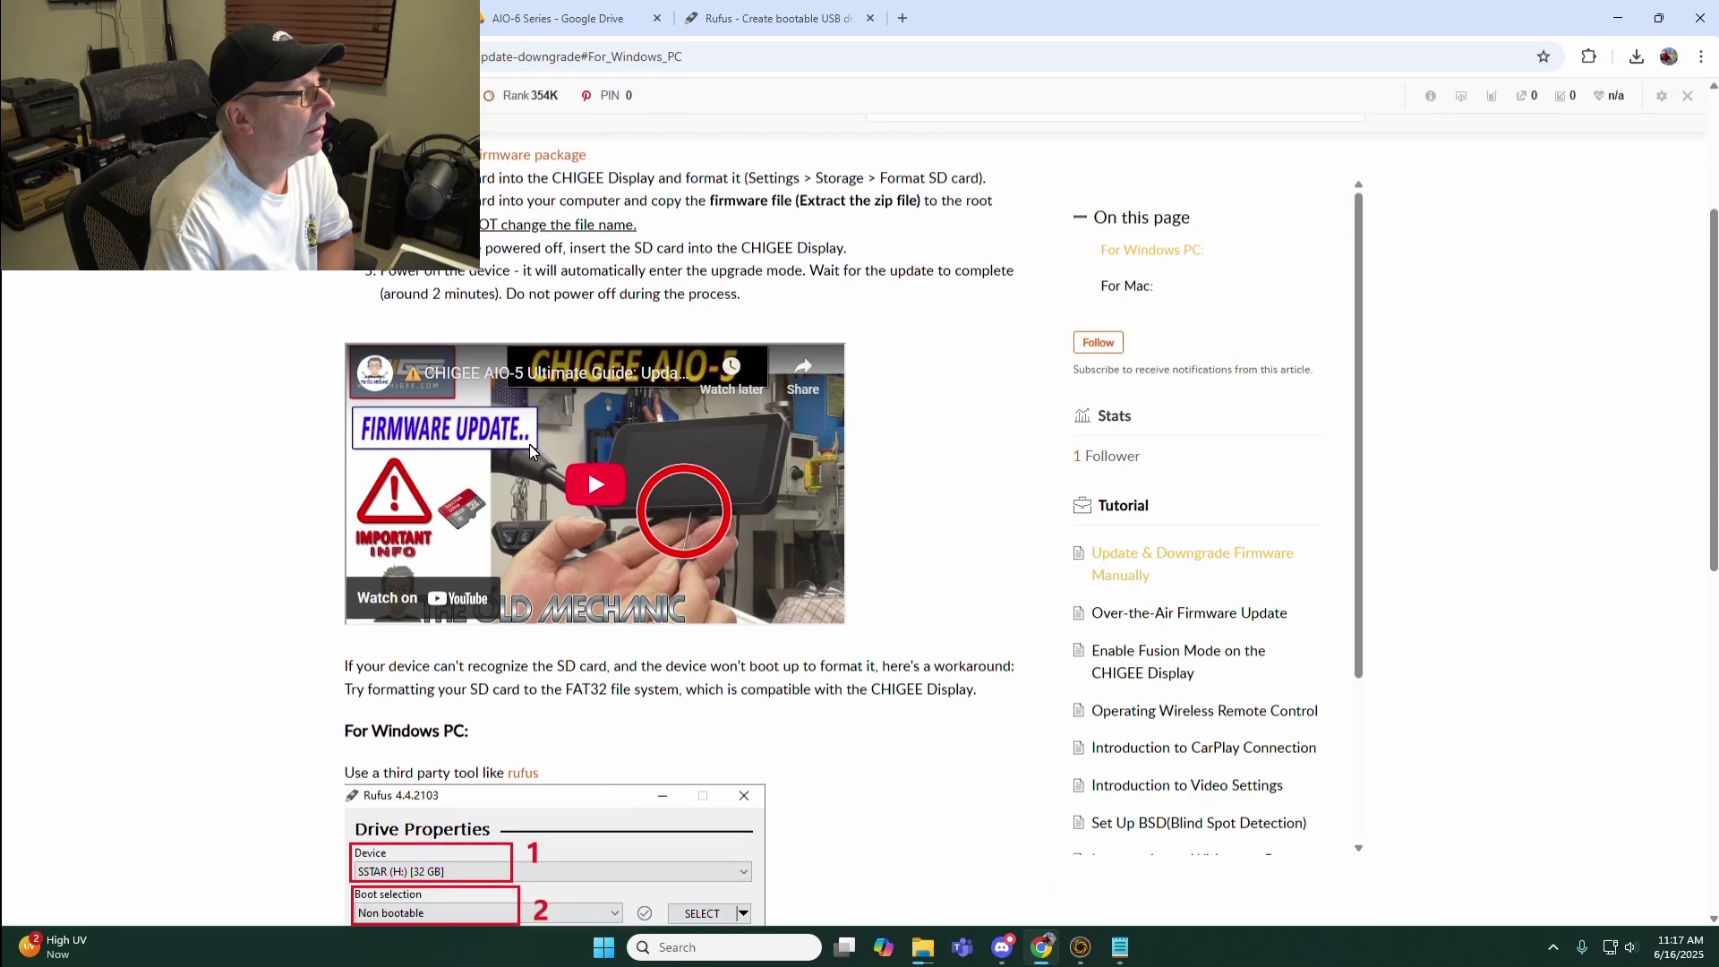
pyautogui.scroll(-6, 529, 450)
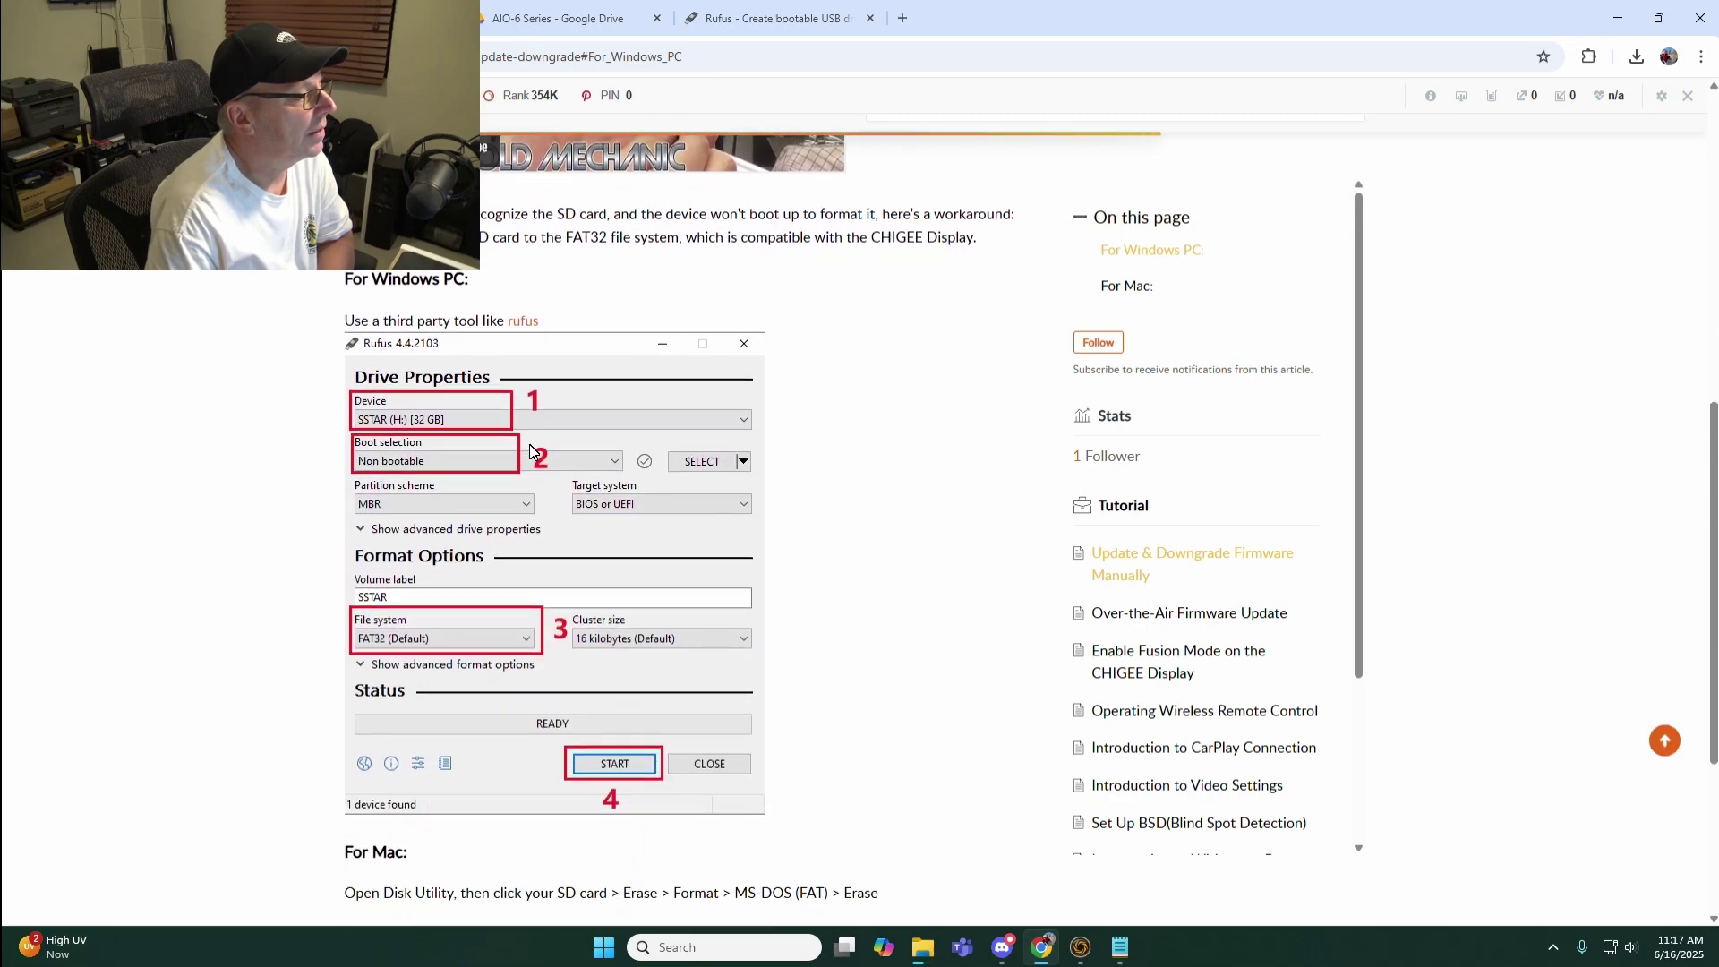
pyautogui.scroll(11, 529, 450)
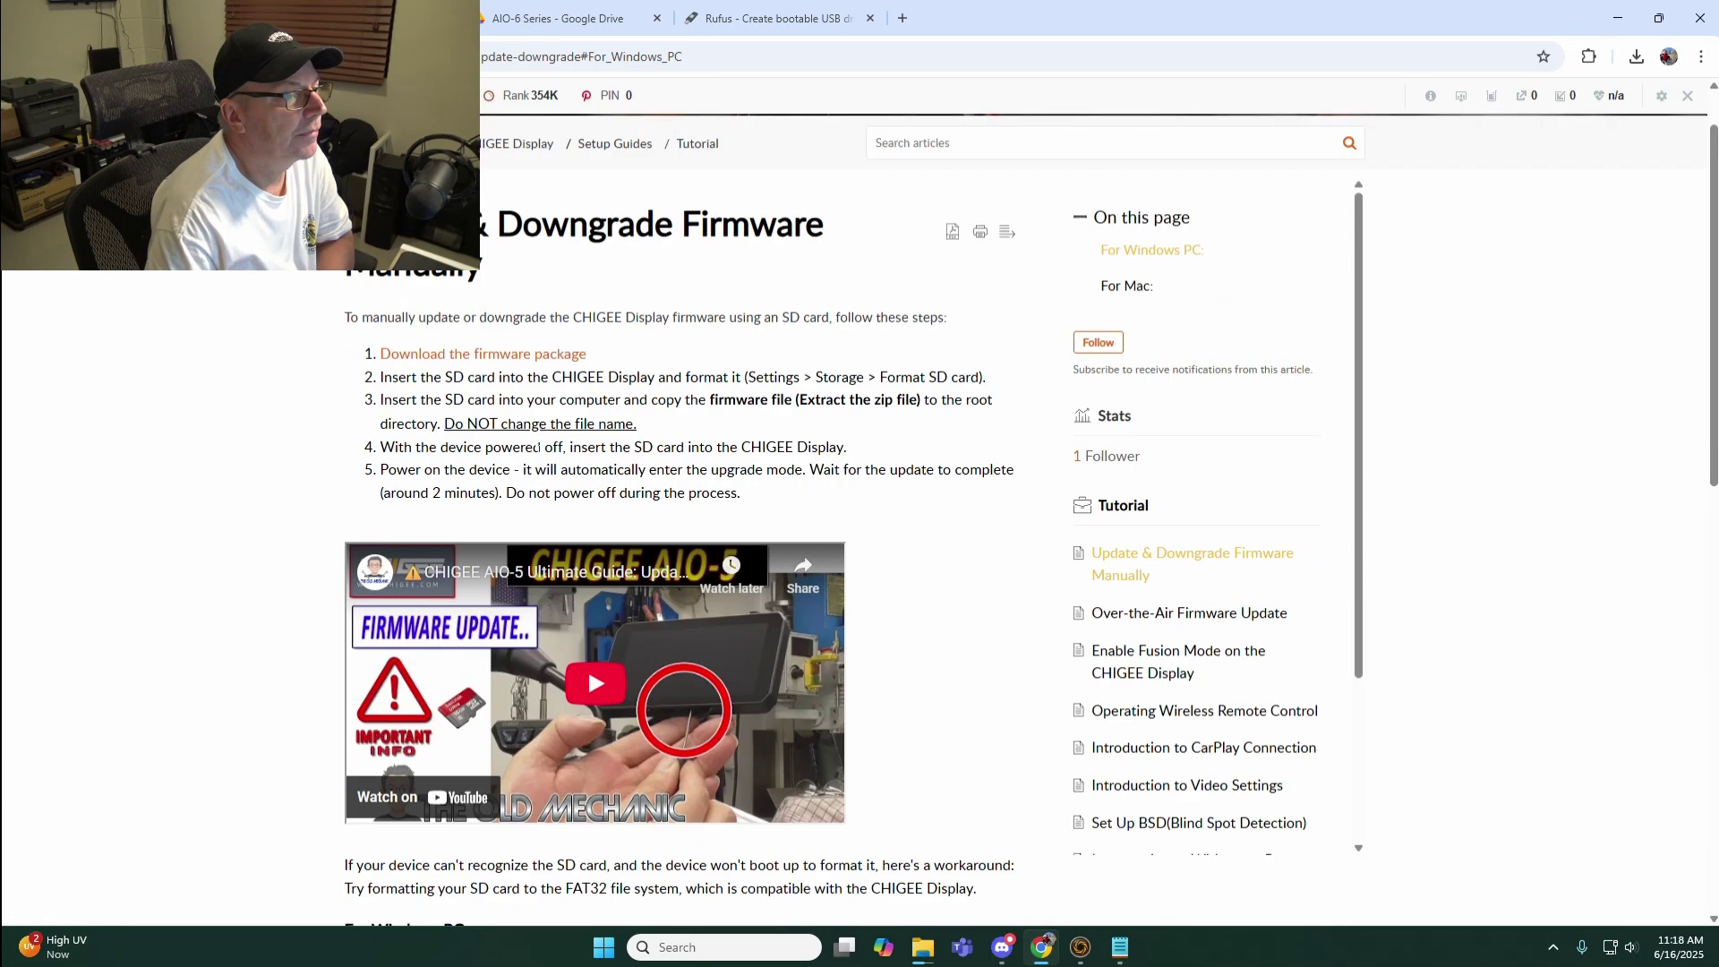
pyautogui.click(1617, 17)
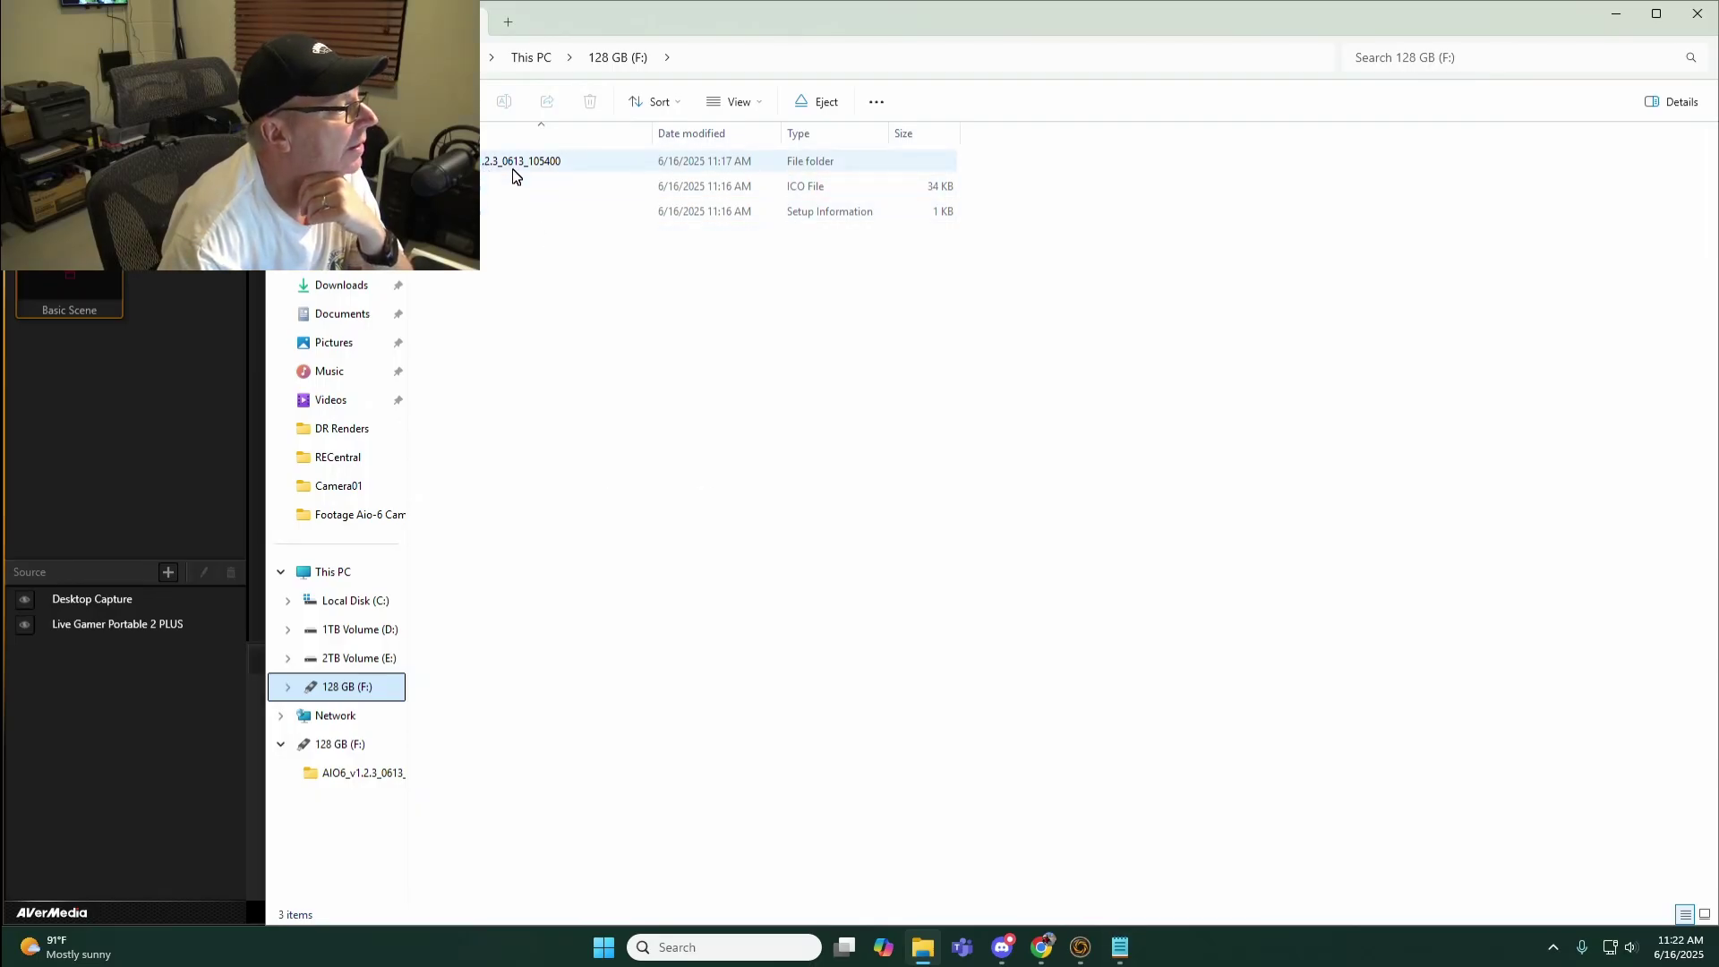
# Recheck in the Chrome article where the extracted firmware files belong on the SD card, and return to File Explorer.
pyautogui.moveTo(922, 950)
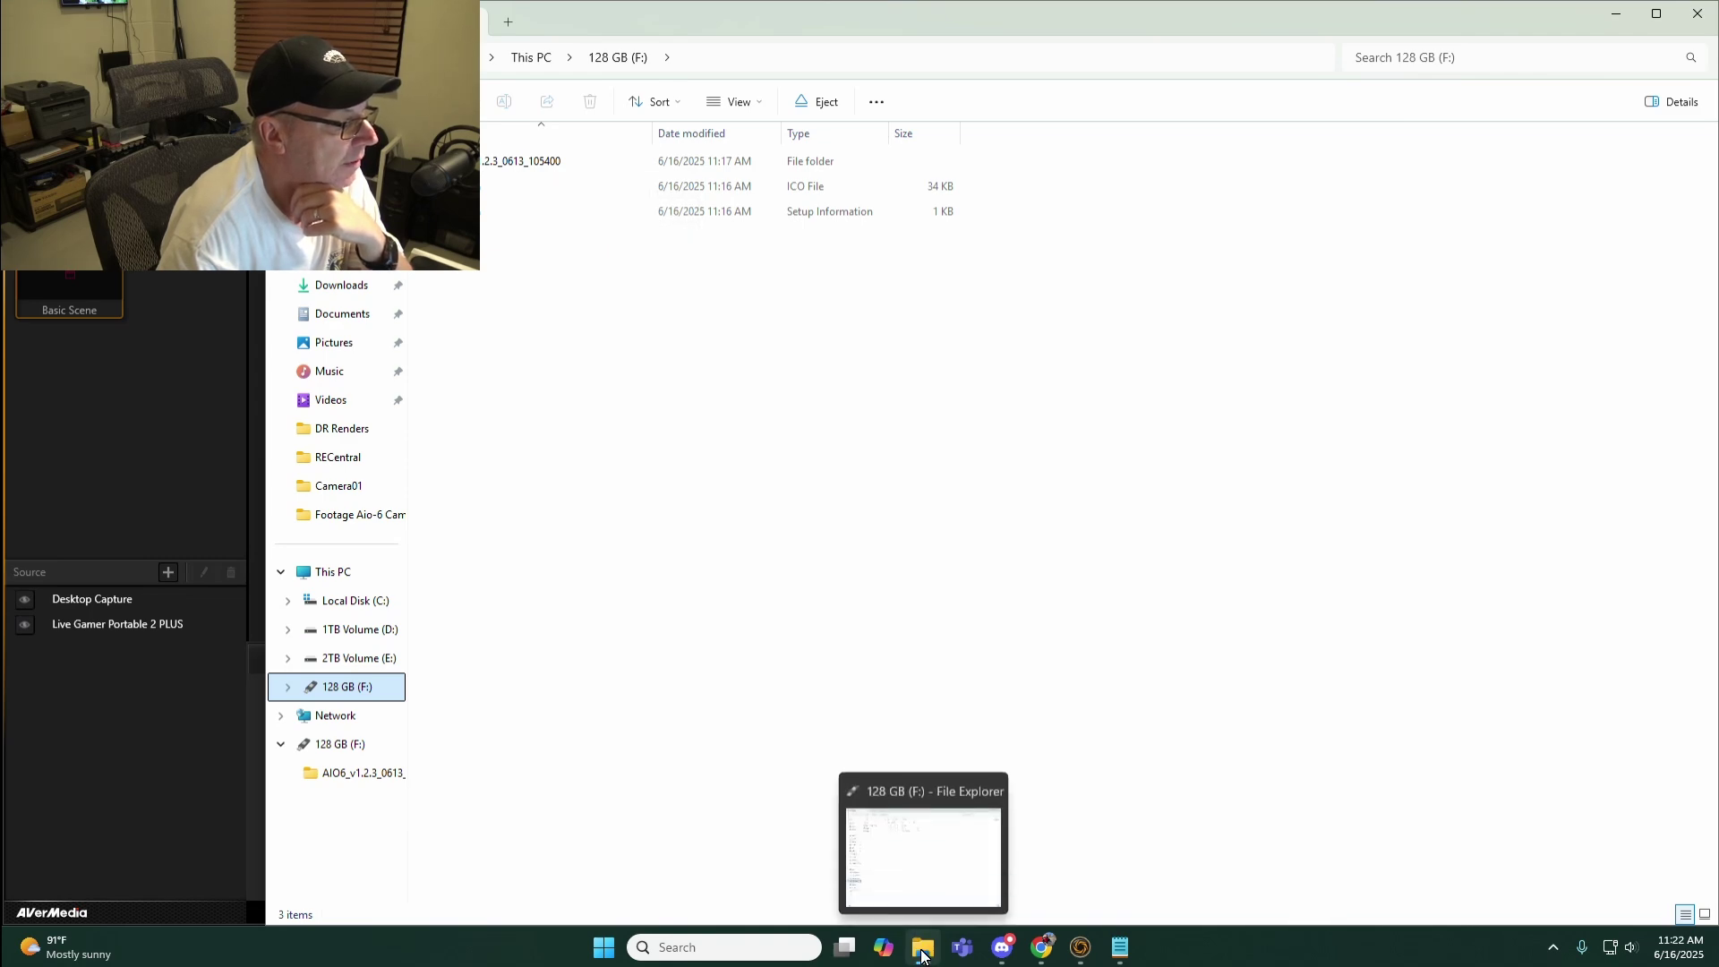
pyautogui.click(1044, 949)
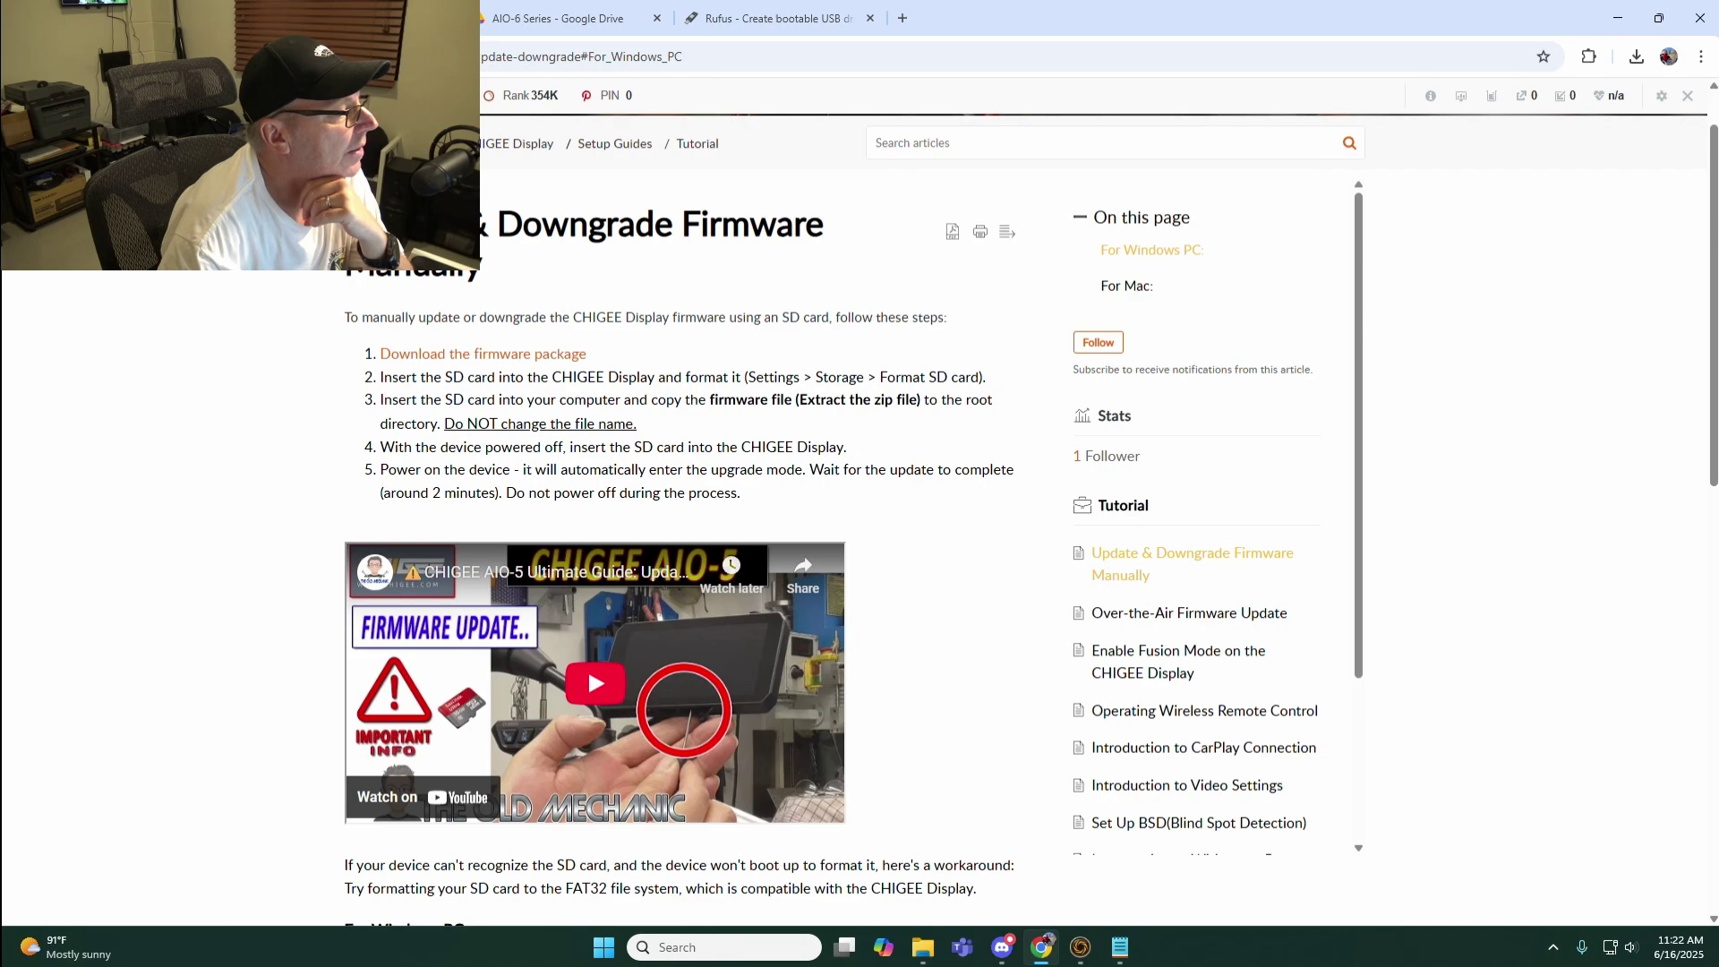
pyautogui.scroll(-3, 587, 668)
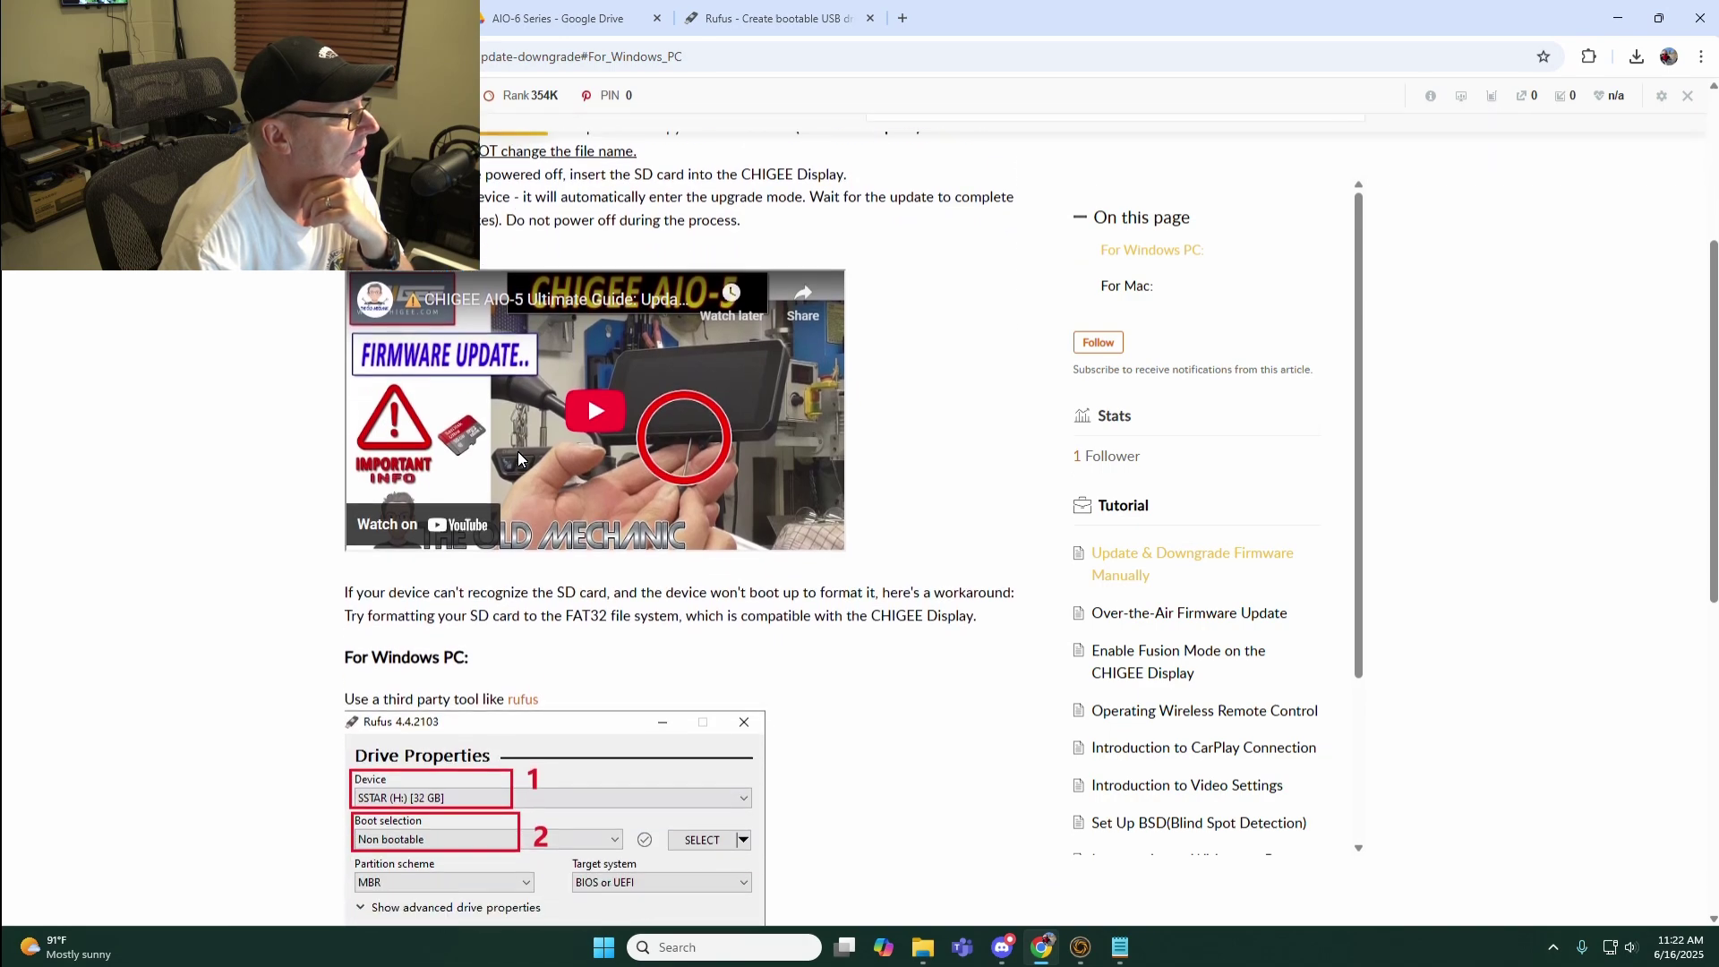
pyautogui.scroll(-8, 517, 452)
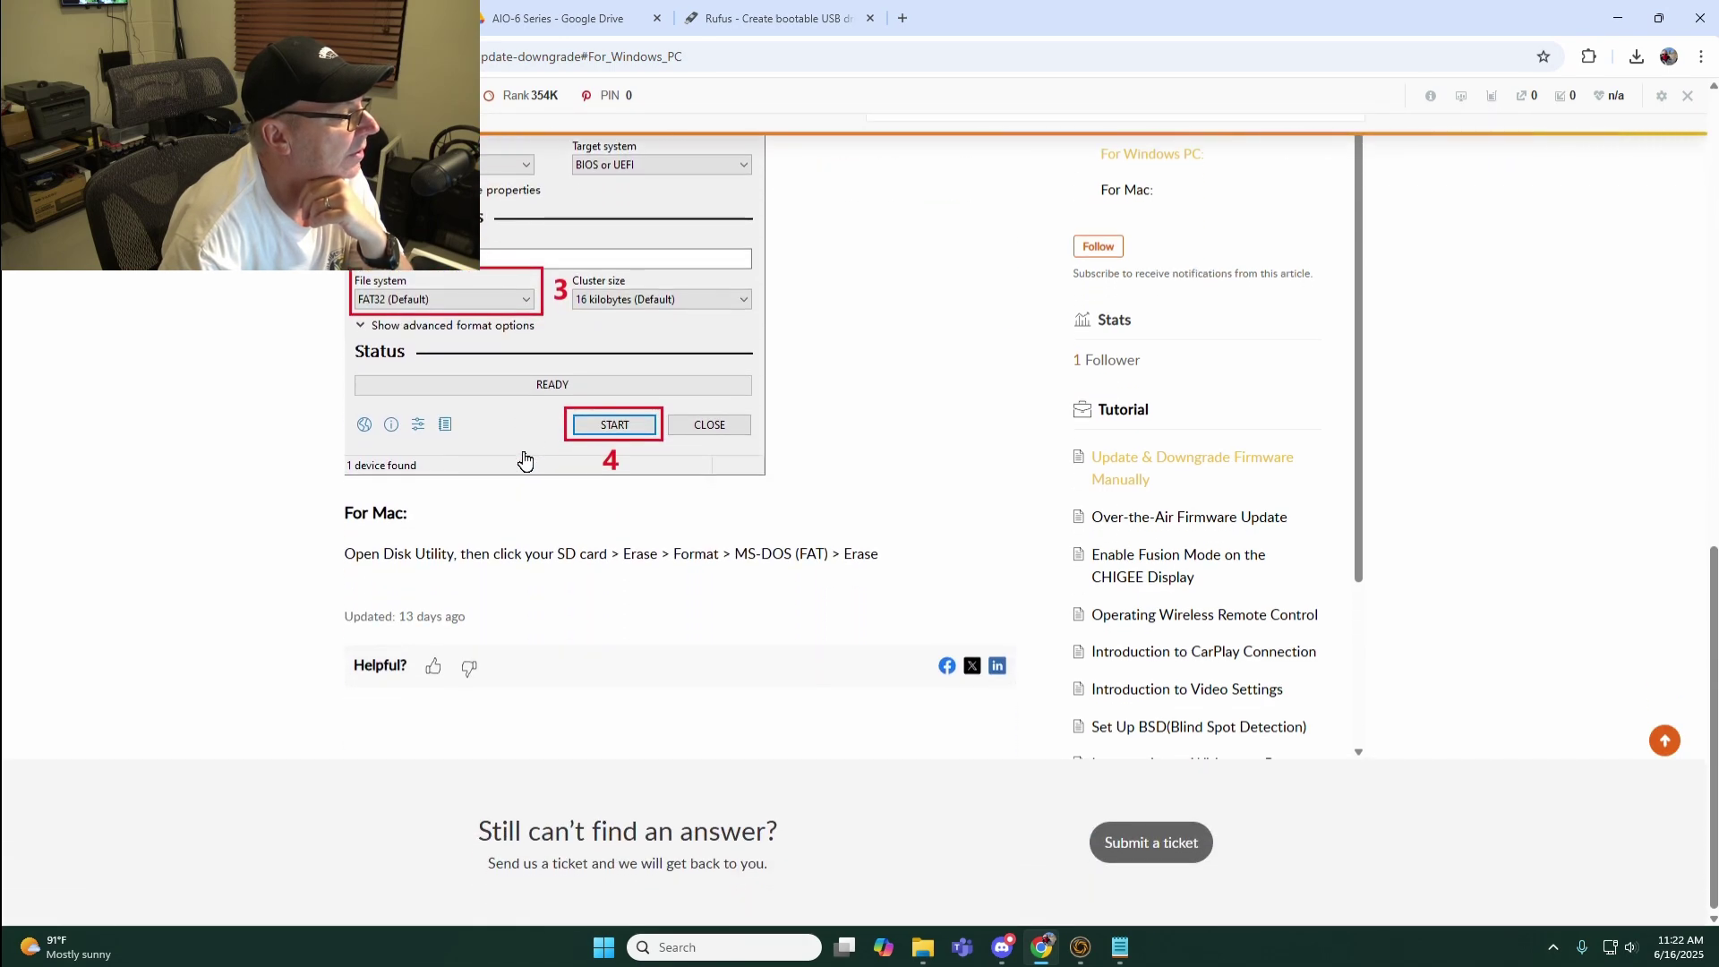
pyautogui.scroll(10, 524, 459)
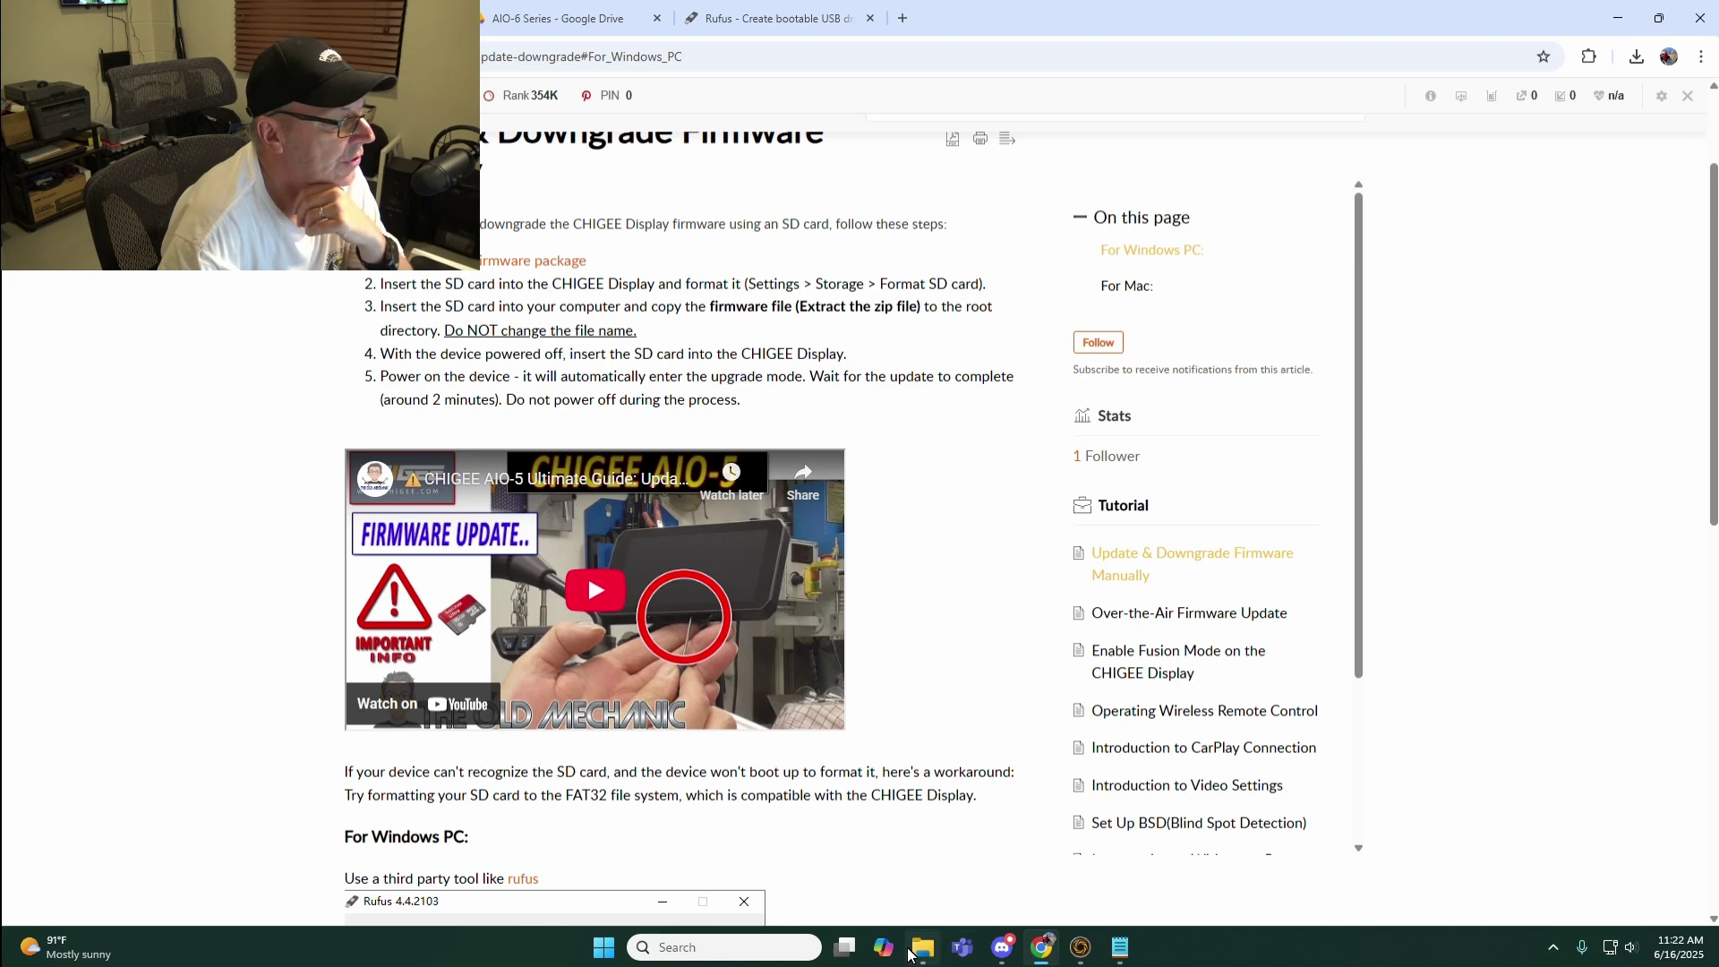
pyautogui.click(853, 850)
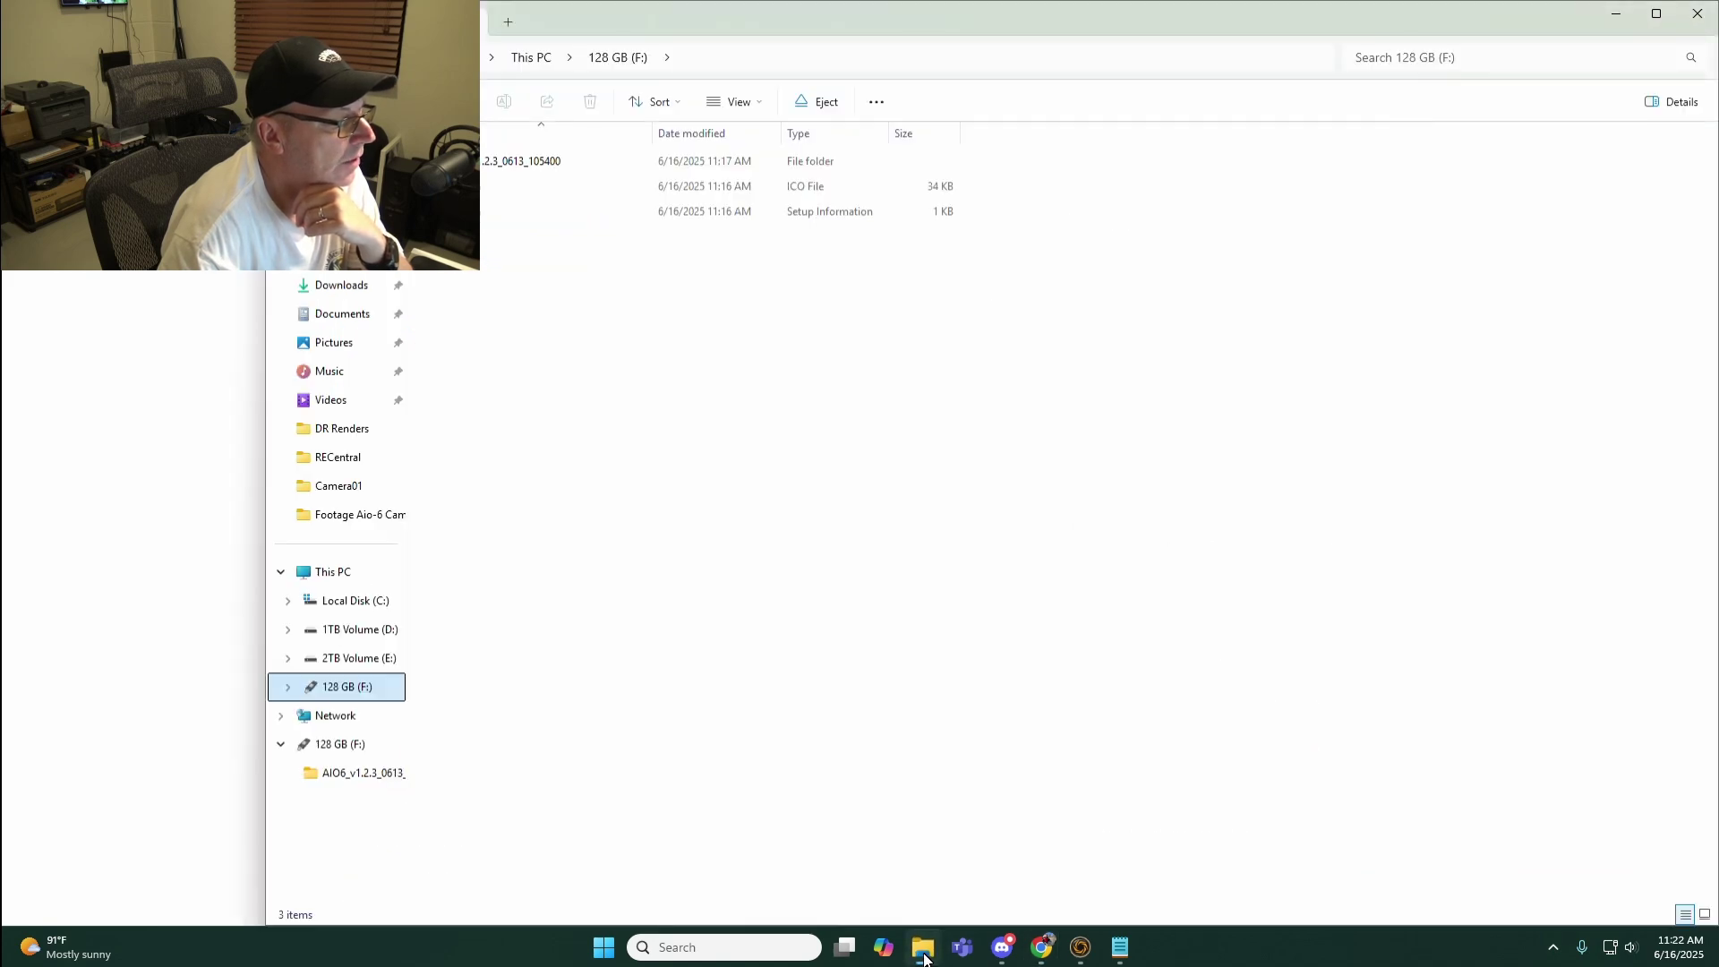
# Open the AIO6_v1.2.3_0613_105400 folder on F:, examine the upgrade text document's script in Notepad and close it.
pyautogui.doubleClick(483, 163)
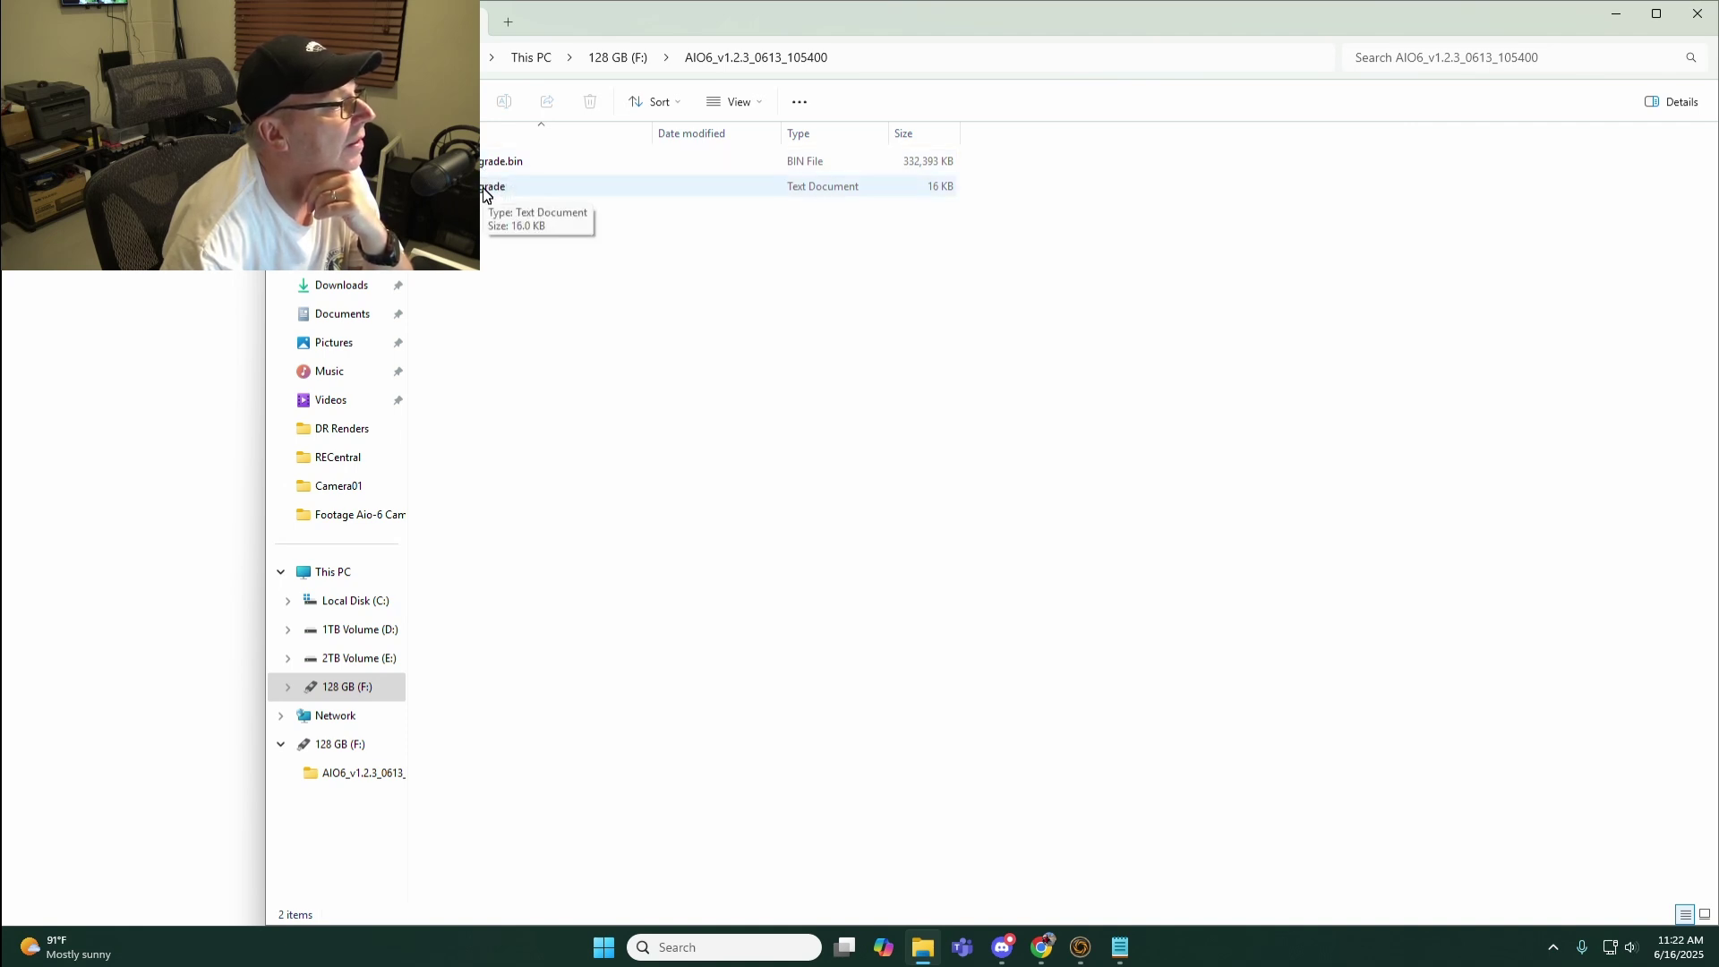
pyautogui.doubleClick(484, 195)
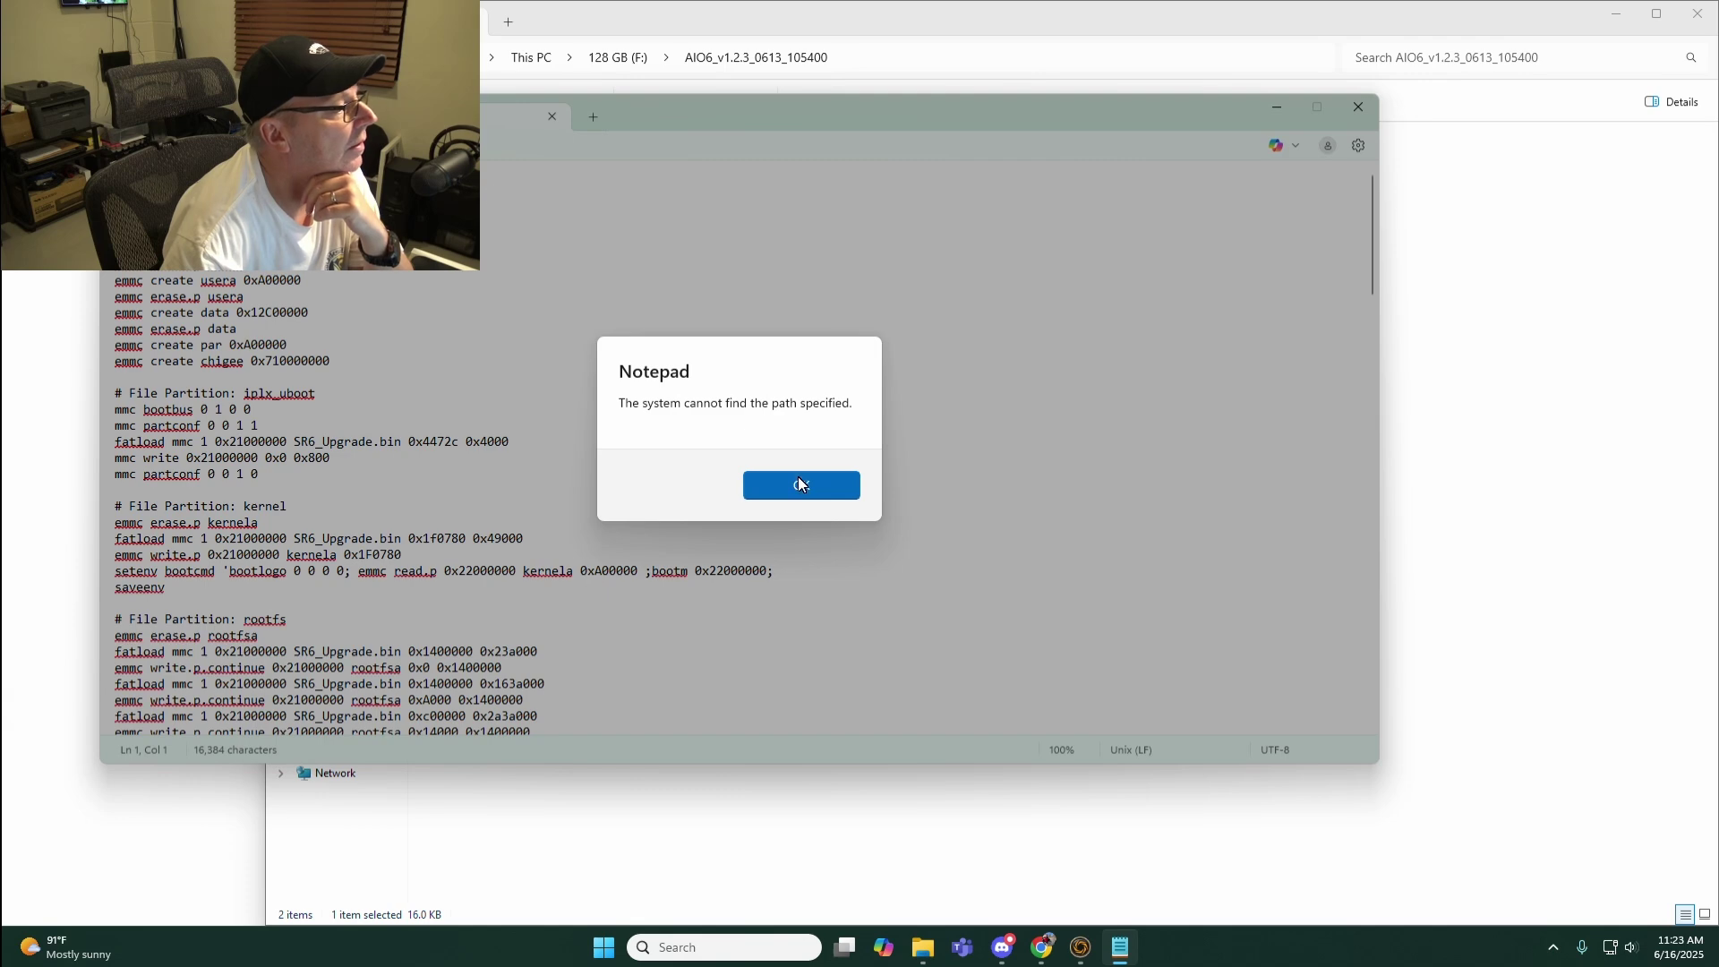
pyautogui.click(764, 493)
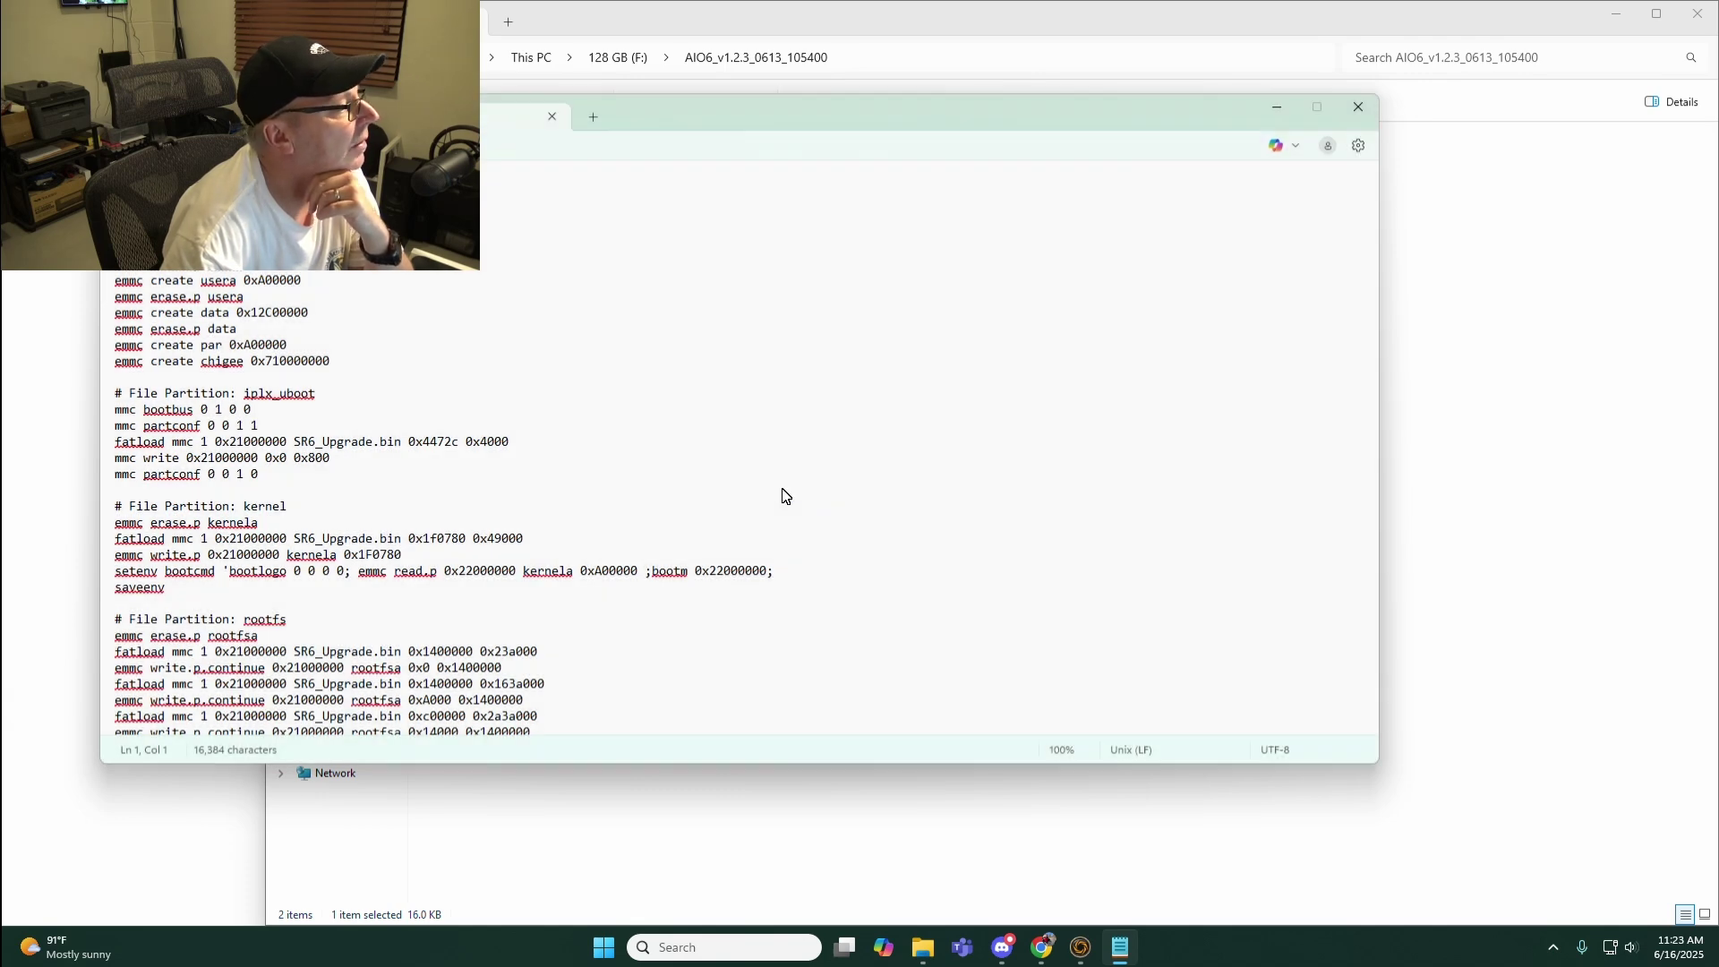
pyautogui.scroll(-8, 735, 448)
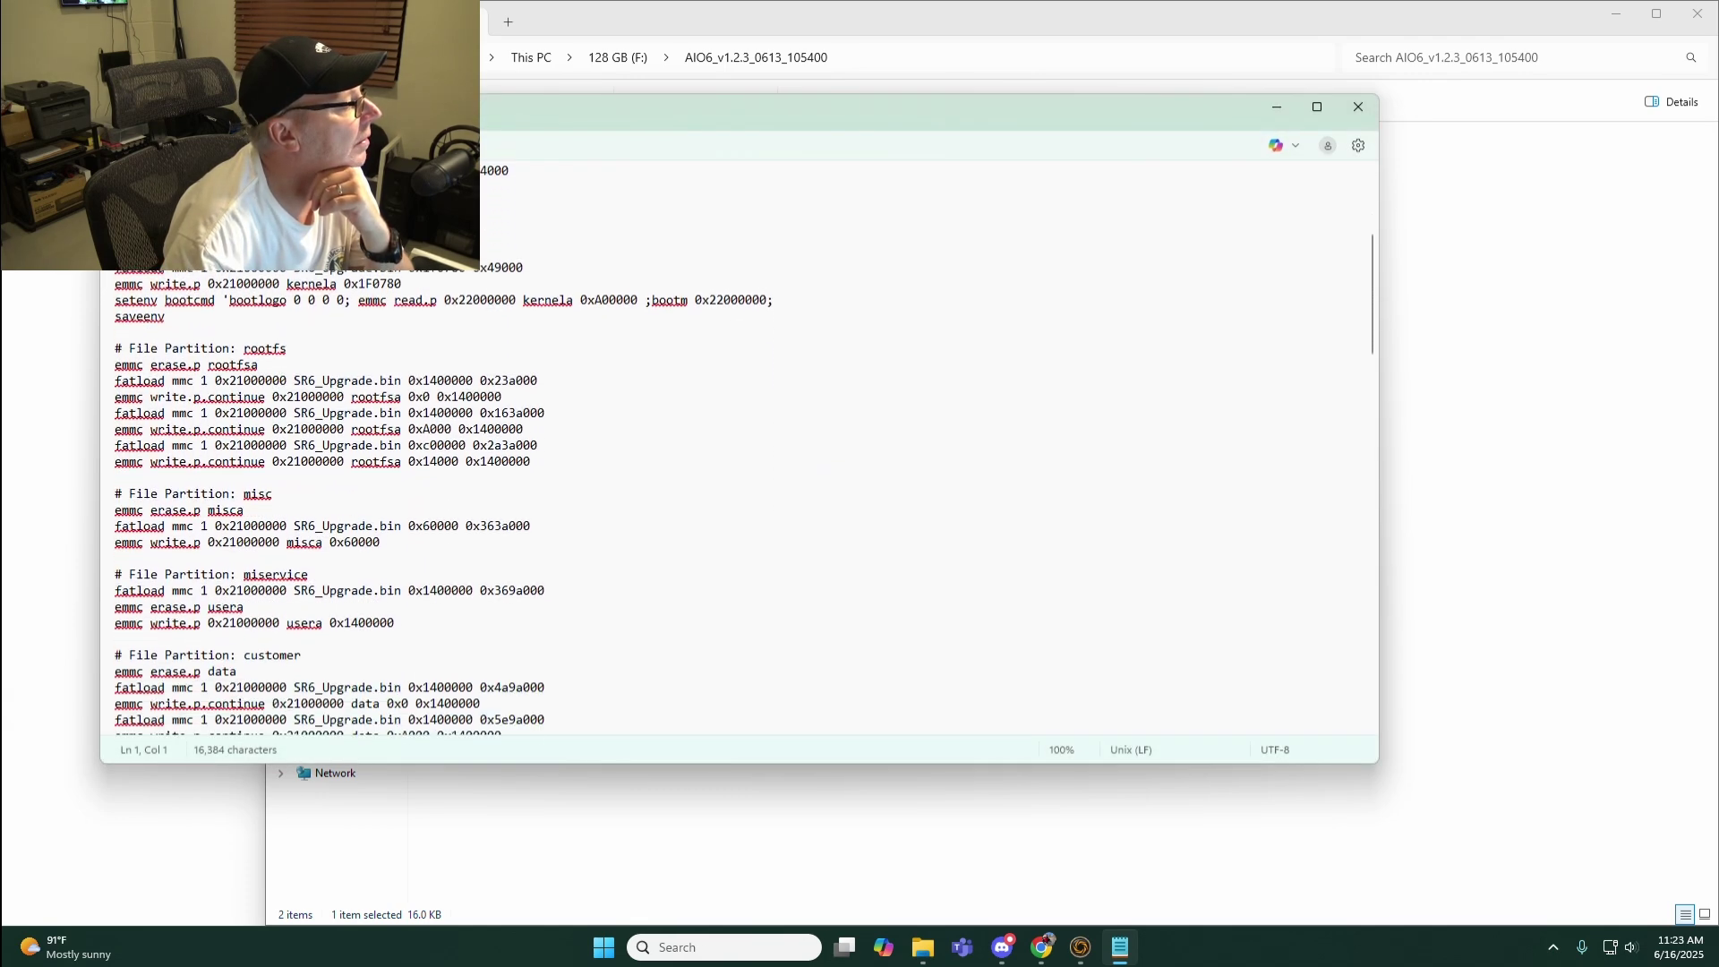
pyautogui.scroll(5, 734, 448)
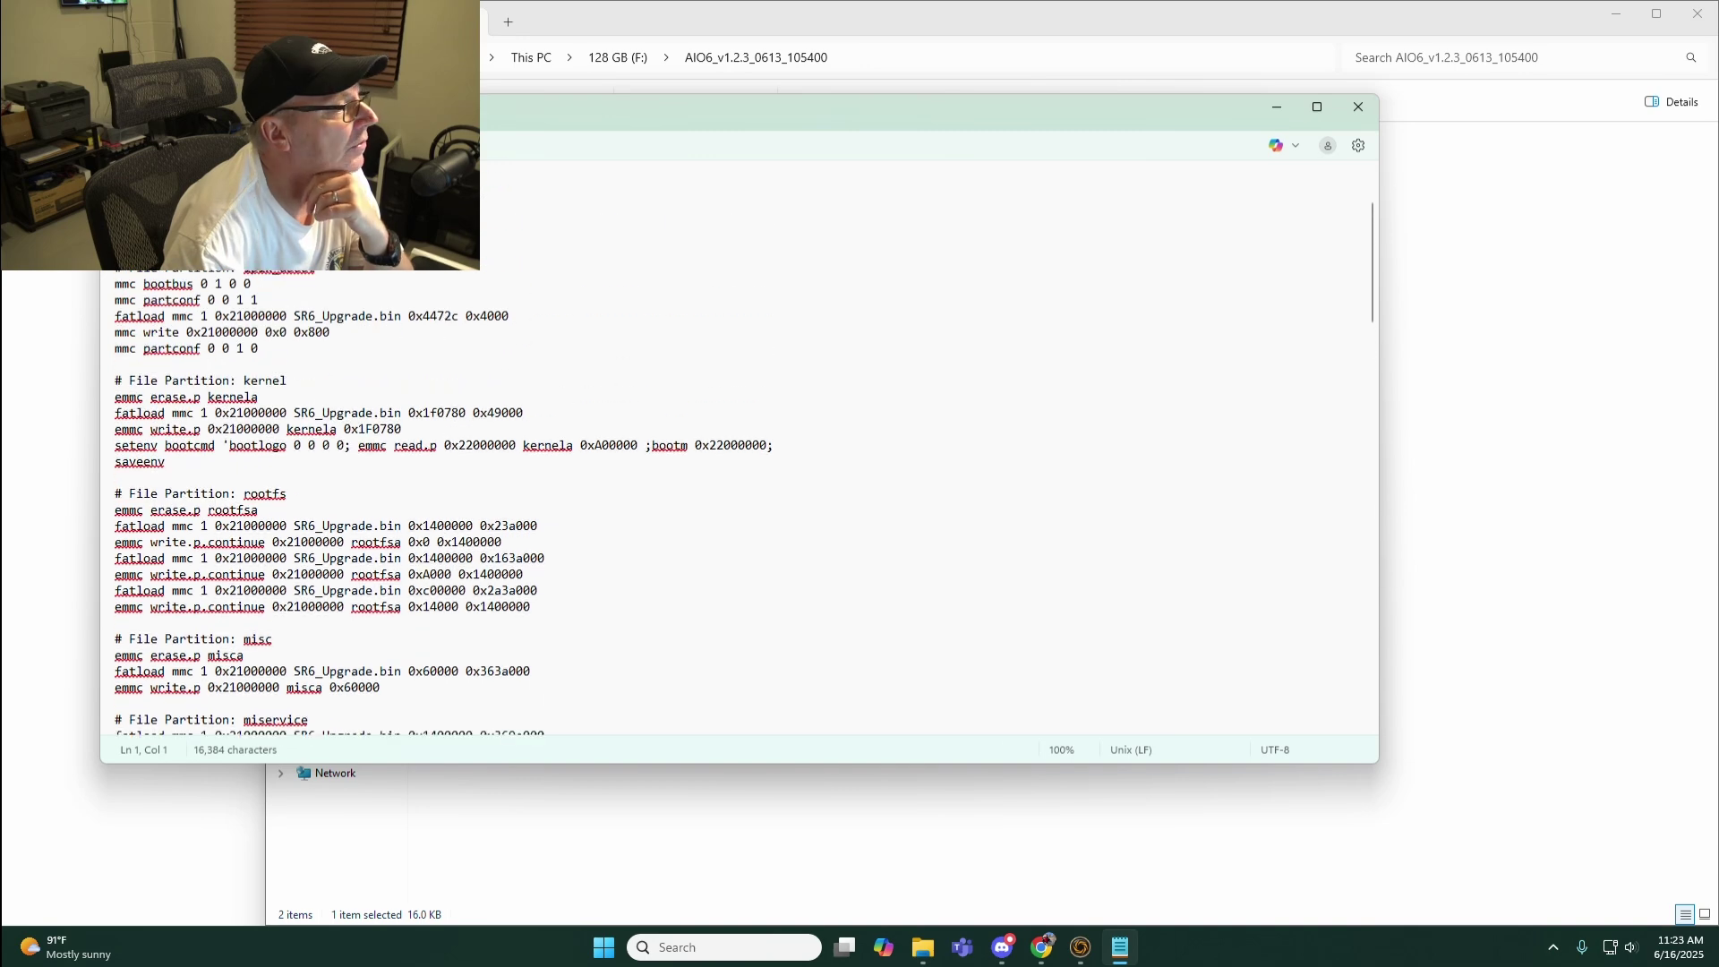
pyautogui.scroll(3, 734, 448)
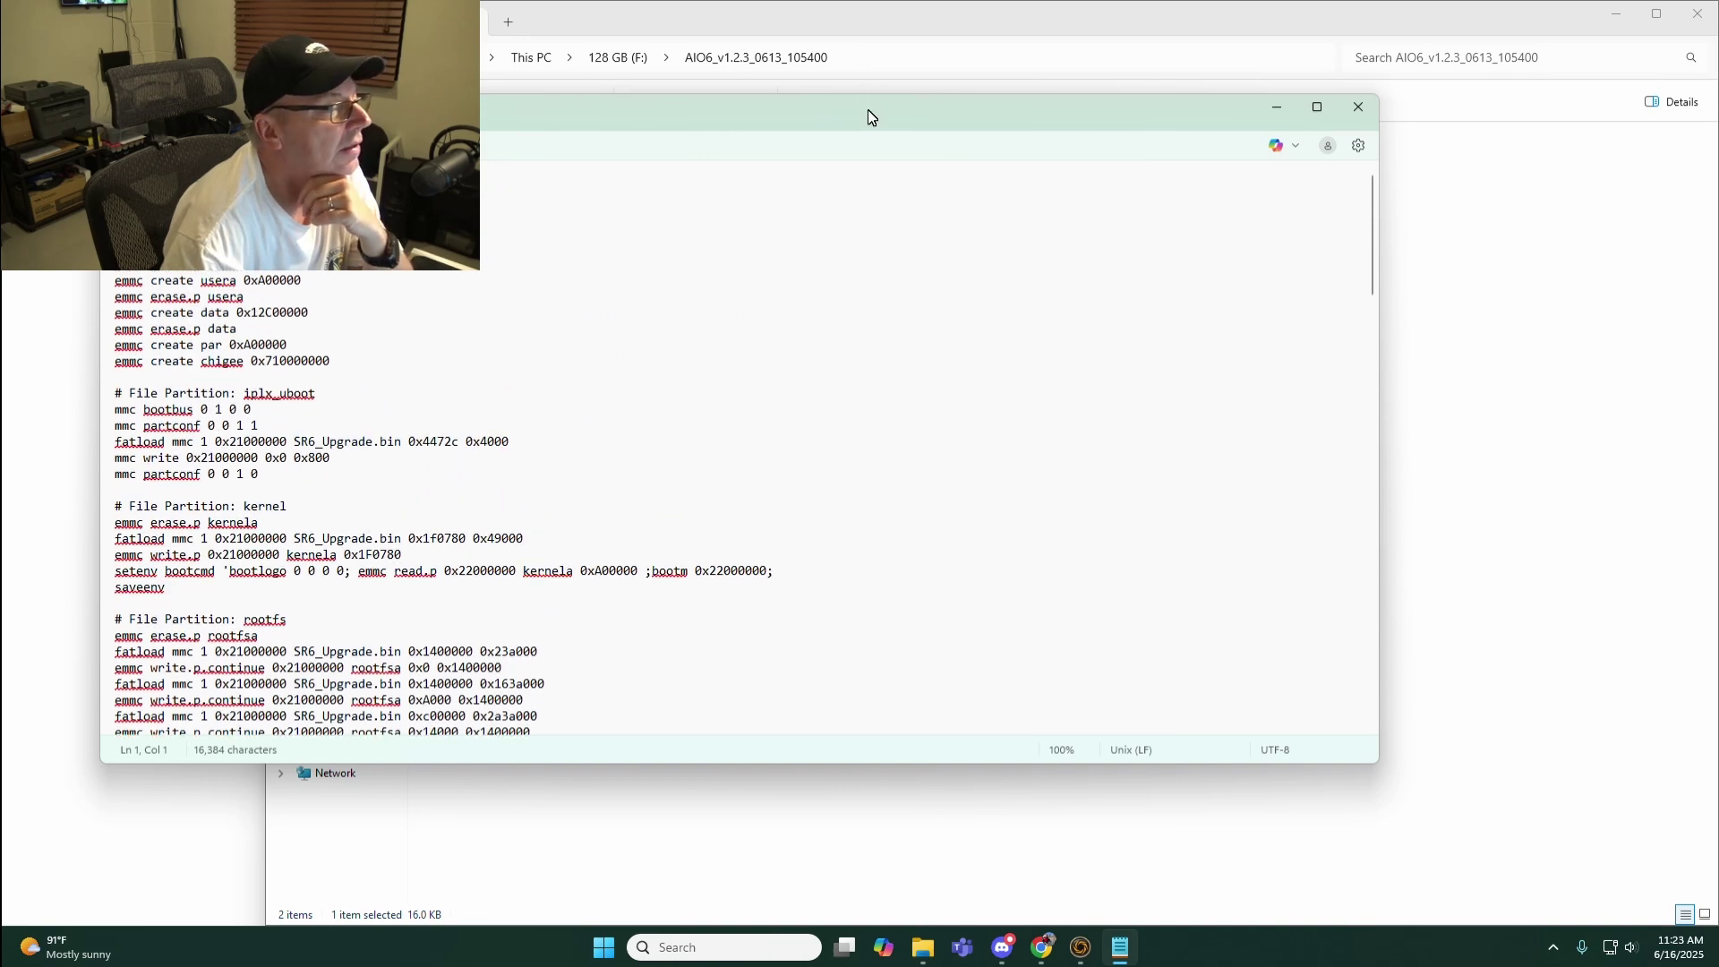
pyautogui.moveTo(867, 109); pyautogui.dragTo(1087, 143)
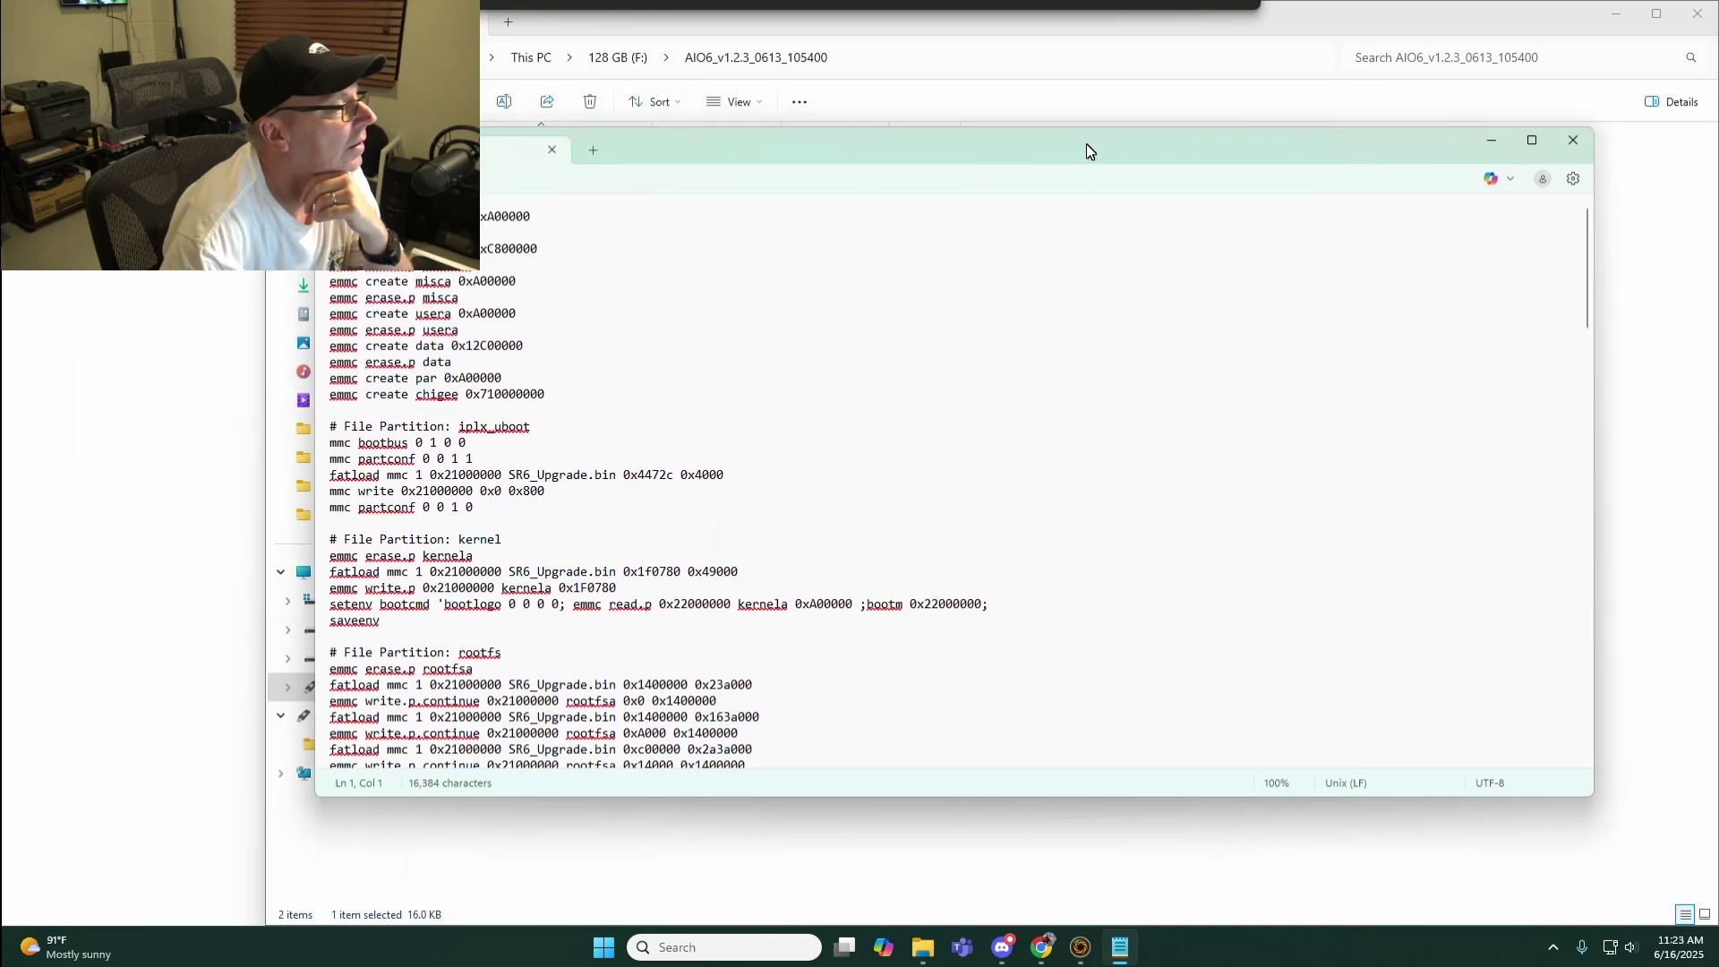
pyautogui.click(1574, 141)
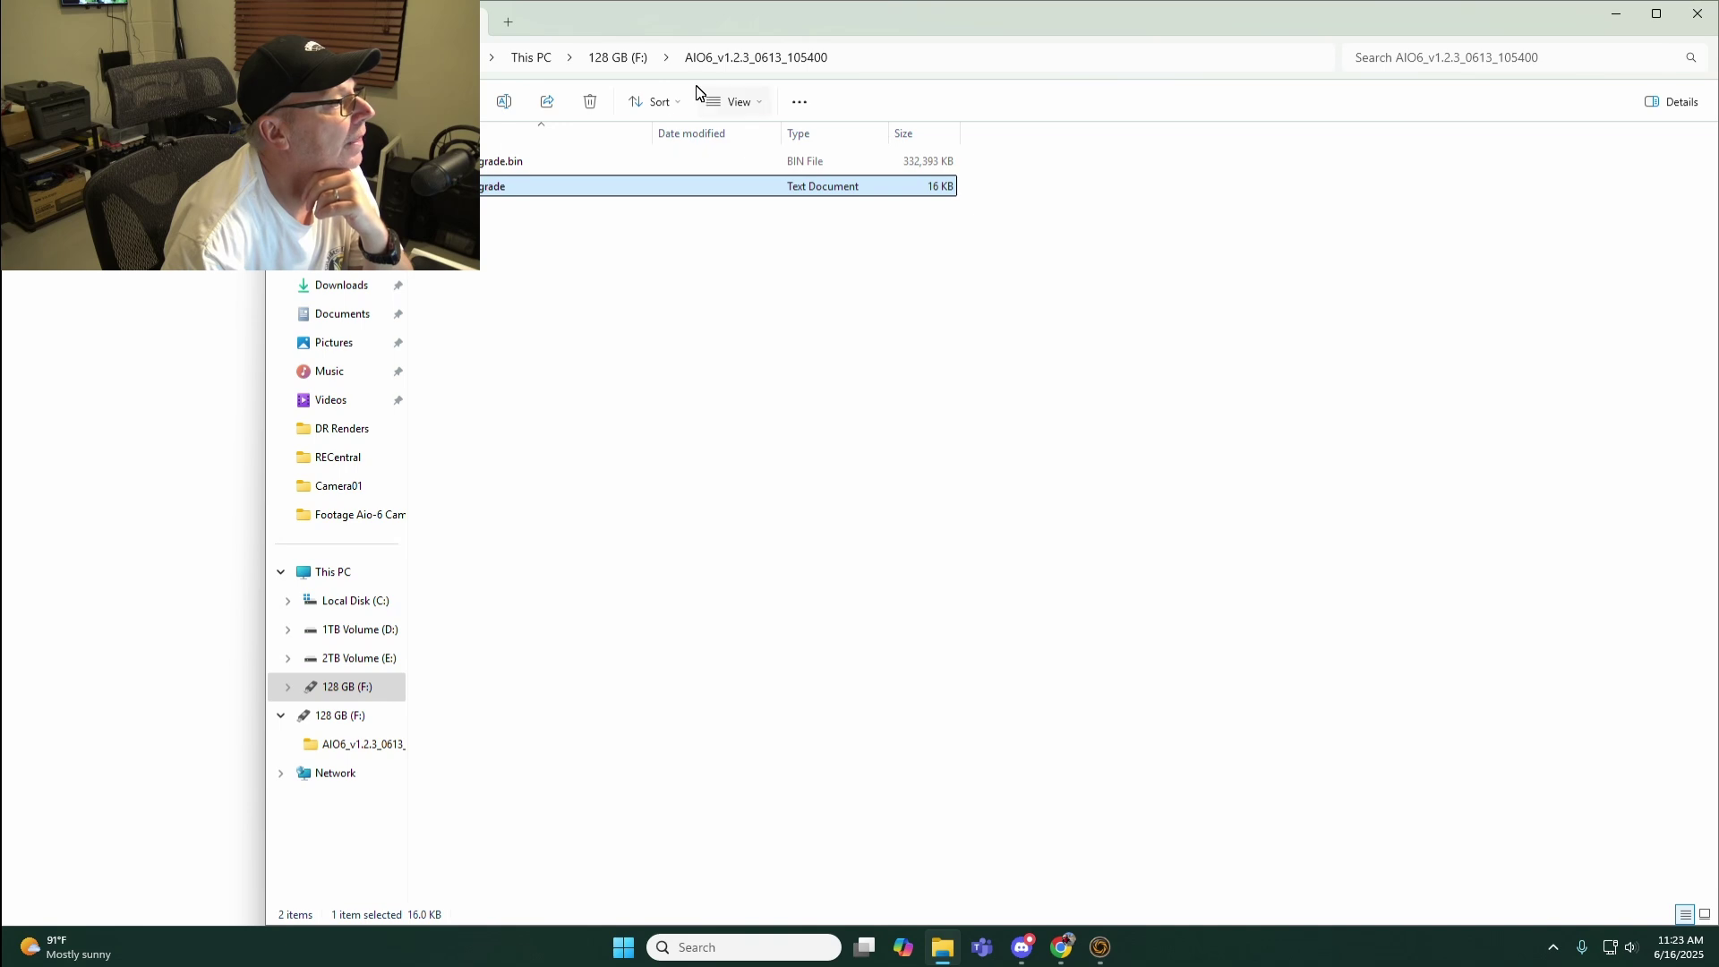
# Copy the upgrade BIN file and text document from the AIO6_v1.2.3_0613_105400 folder to the root of the F: drive.
pyautogui.press('Up')
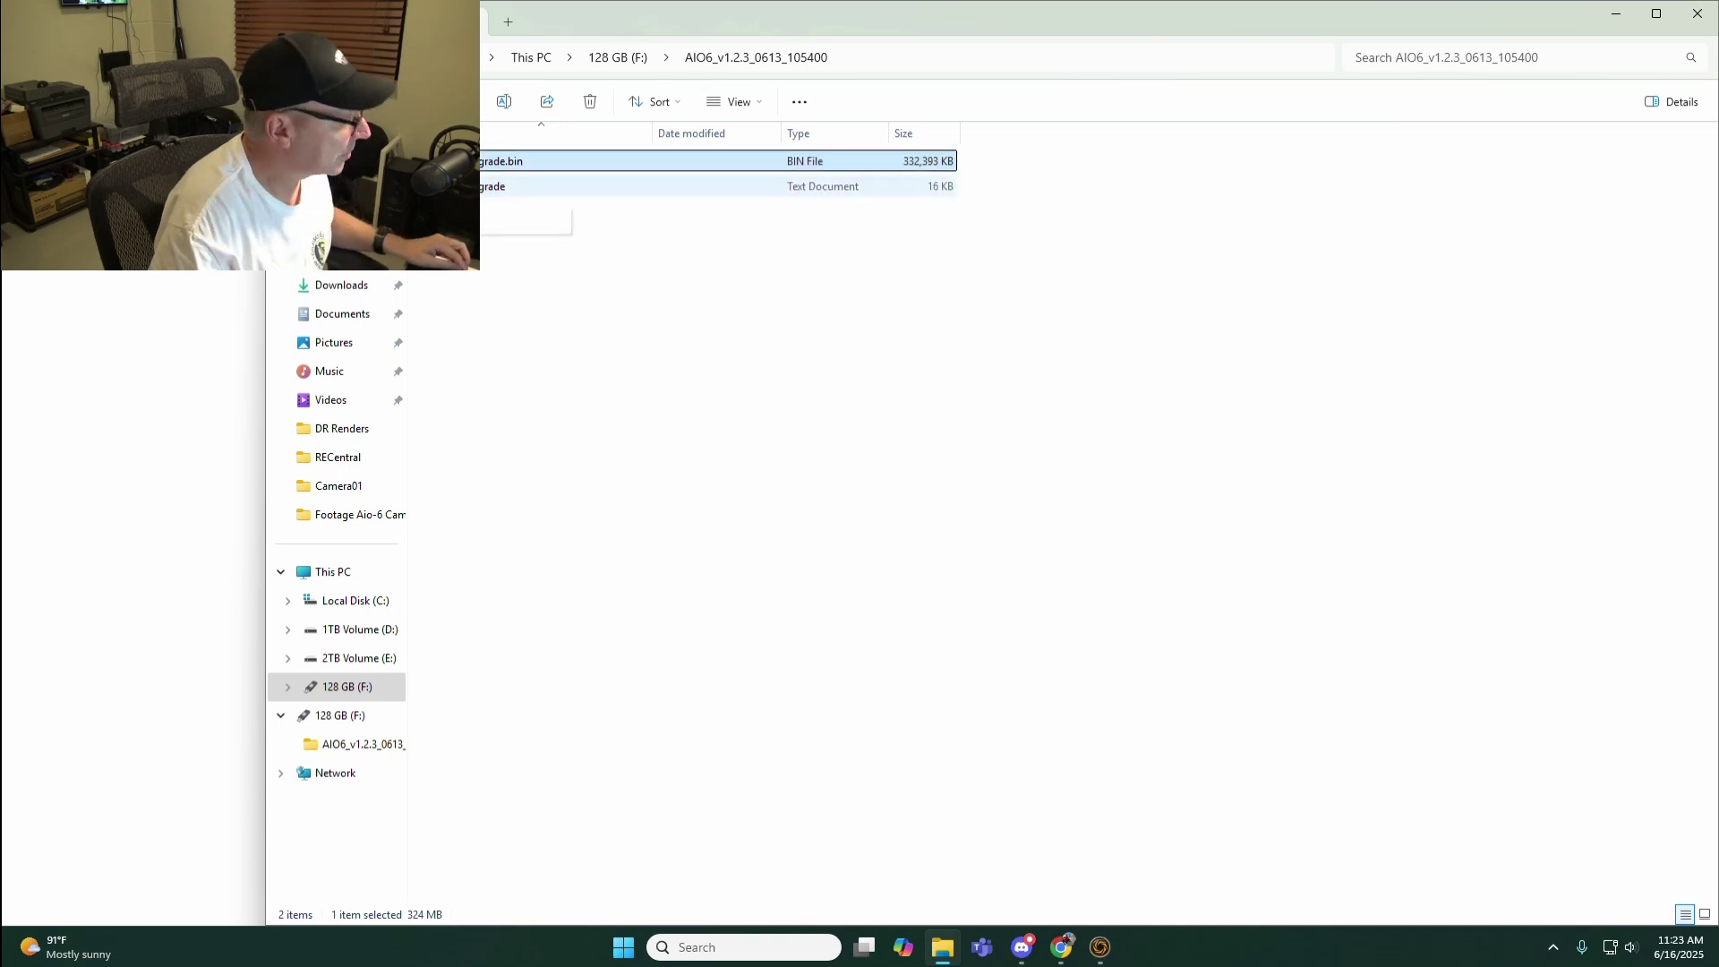
pyautogui.hotkey('ctrl', 'a')
pyautogui.rightClick(488, 188)
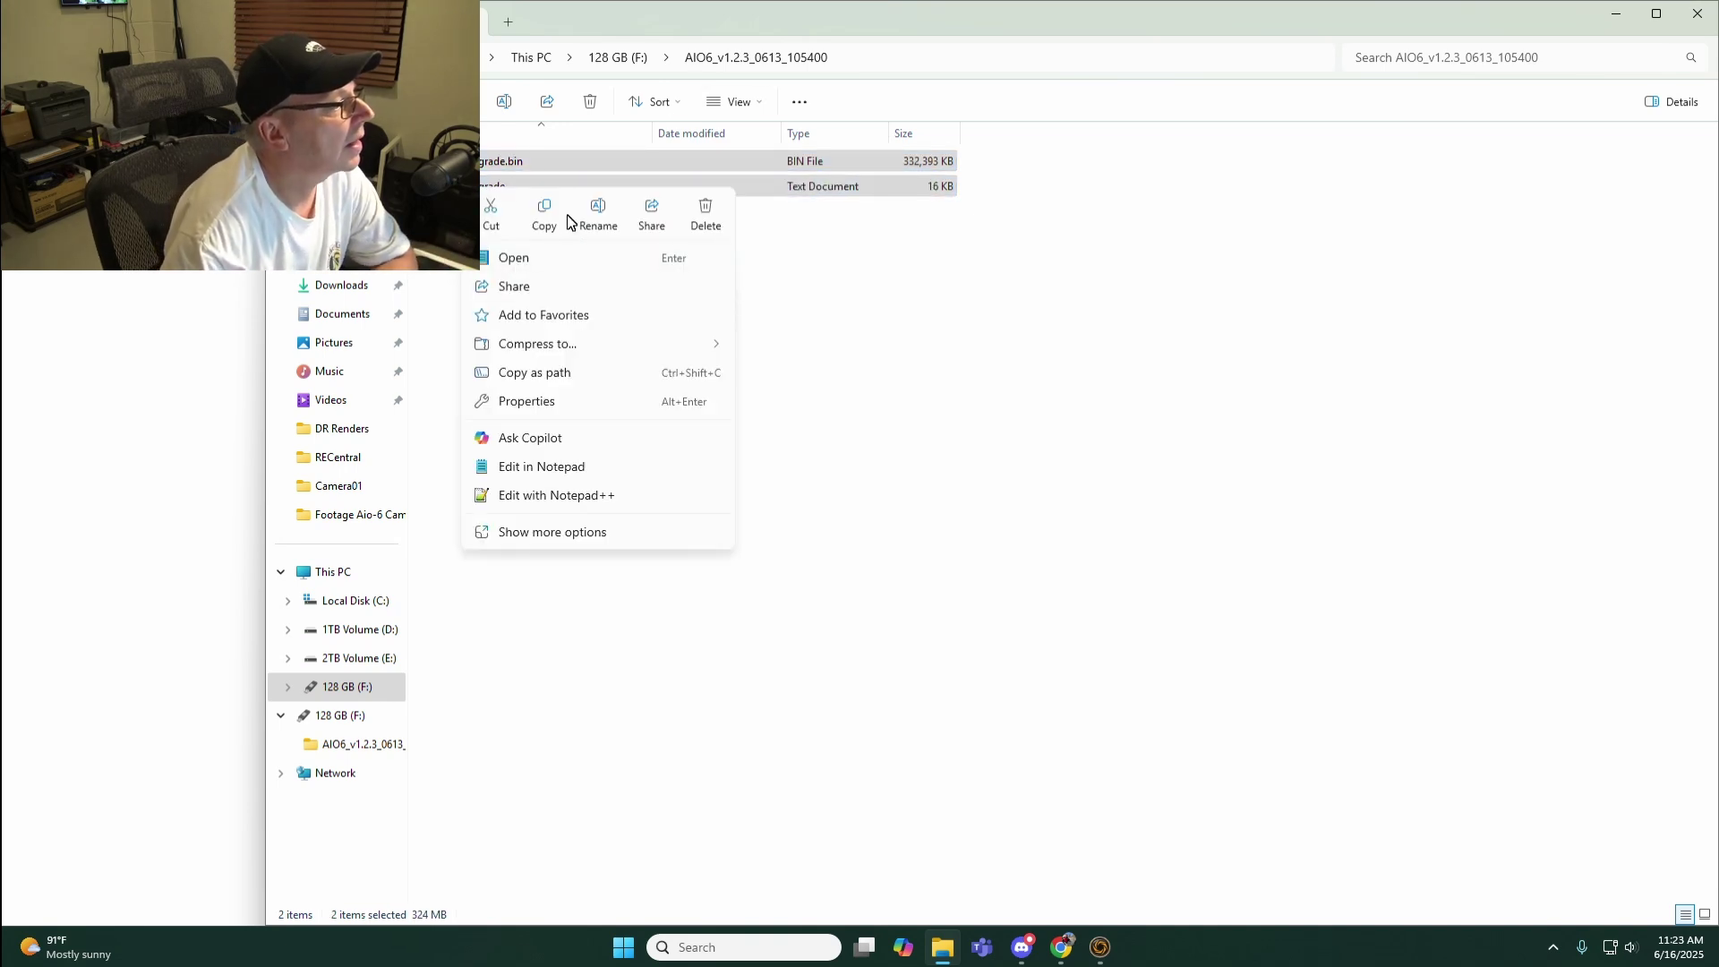
pyautogui.click(544, 213)
pyautogui.click(604, 61)
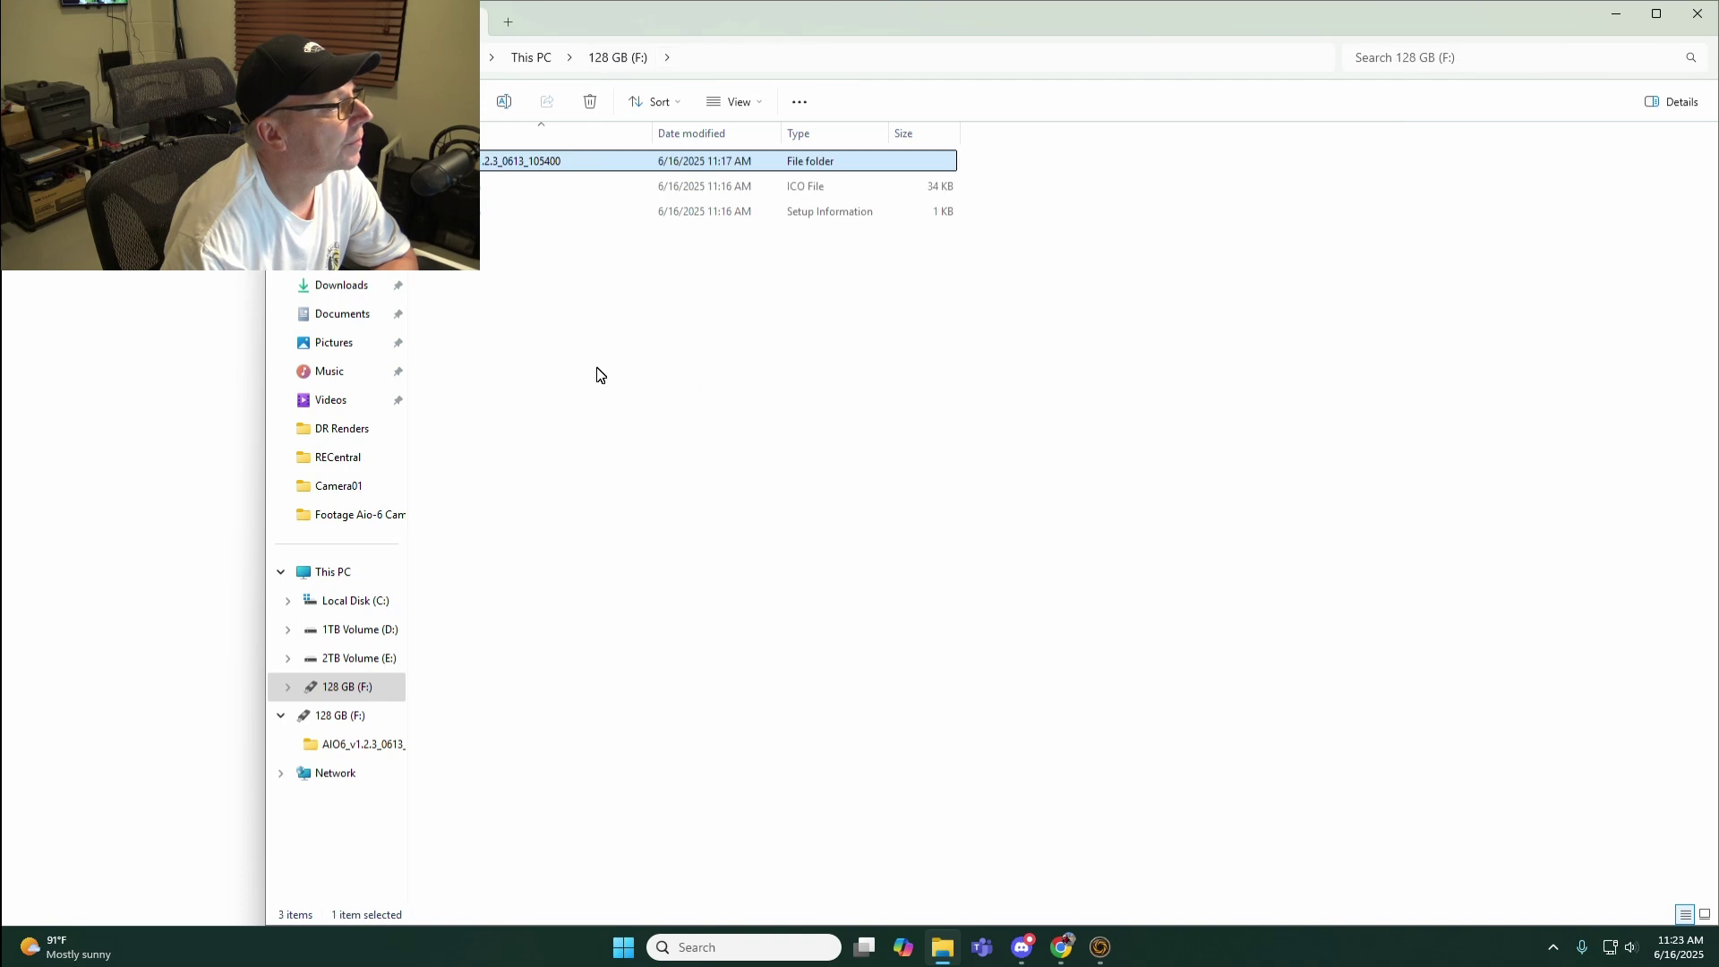
pyautogui.rightClick(534, 345)
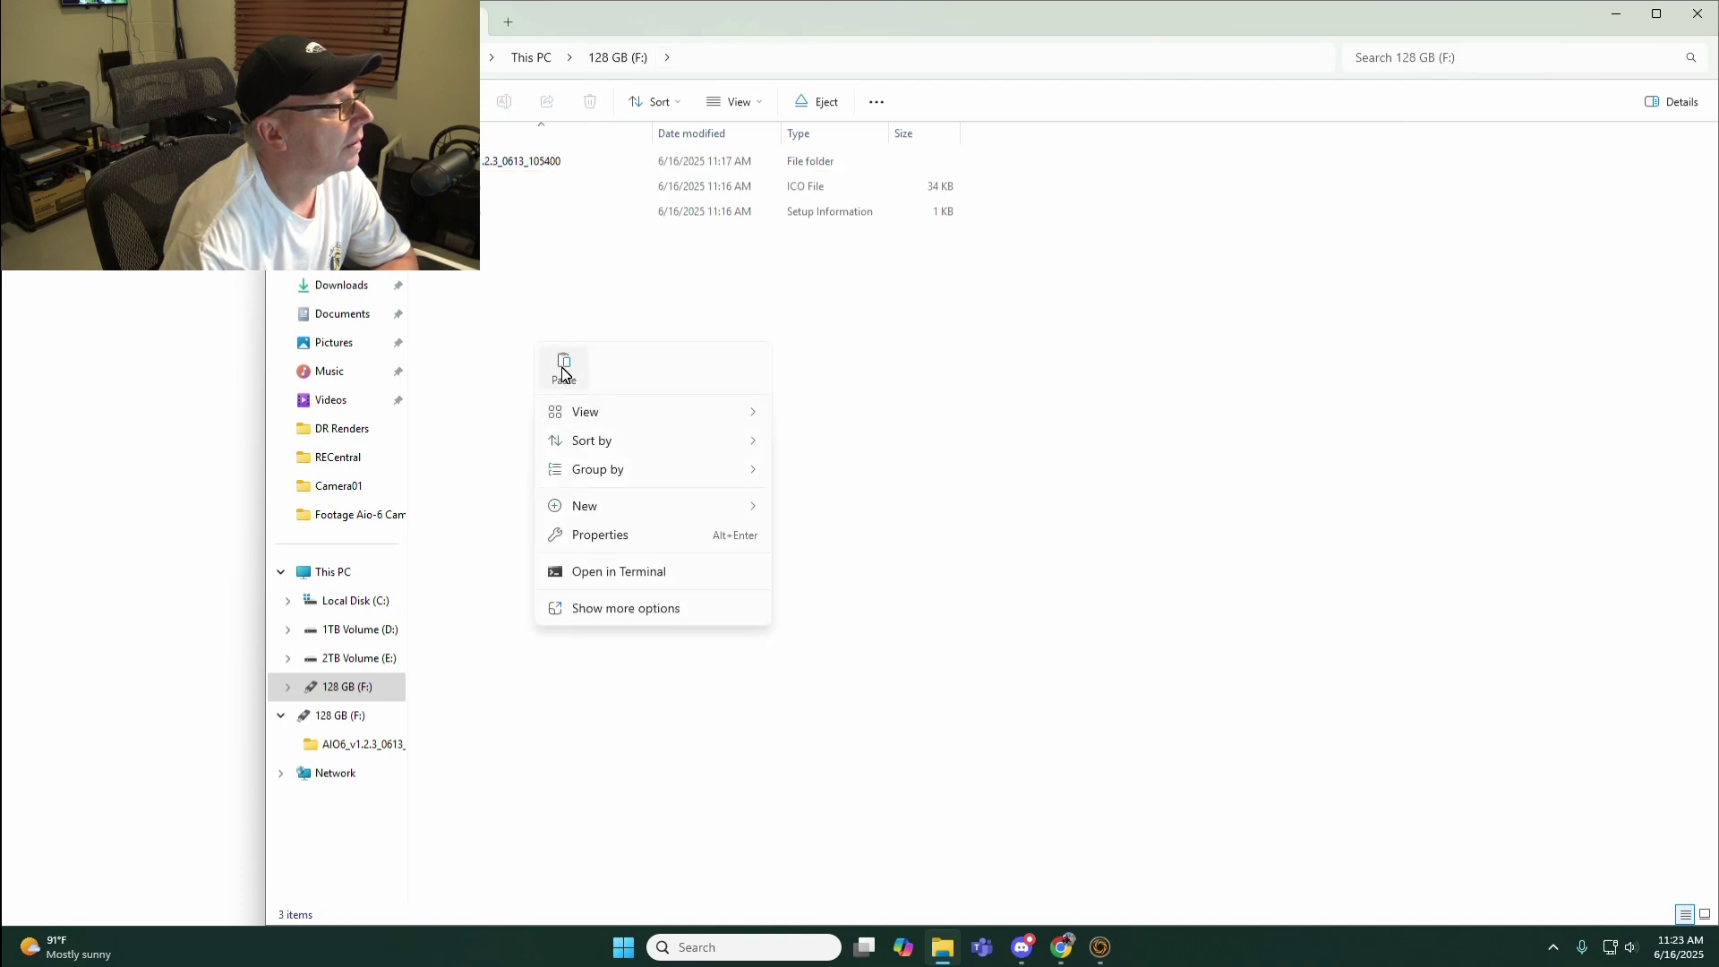
pyautogui.click(563, 369)
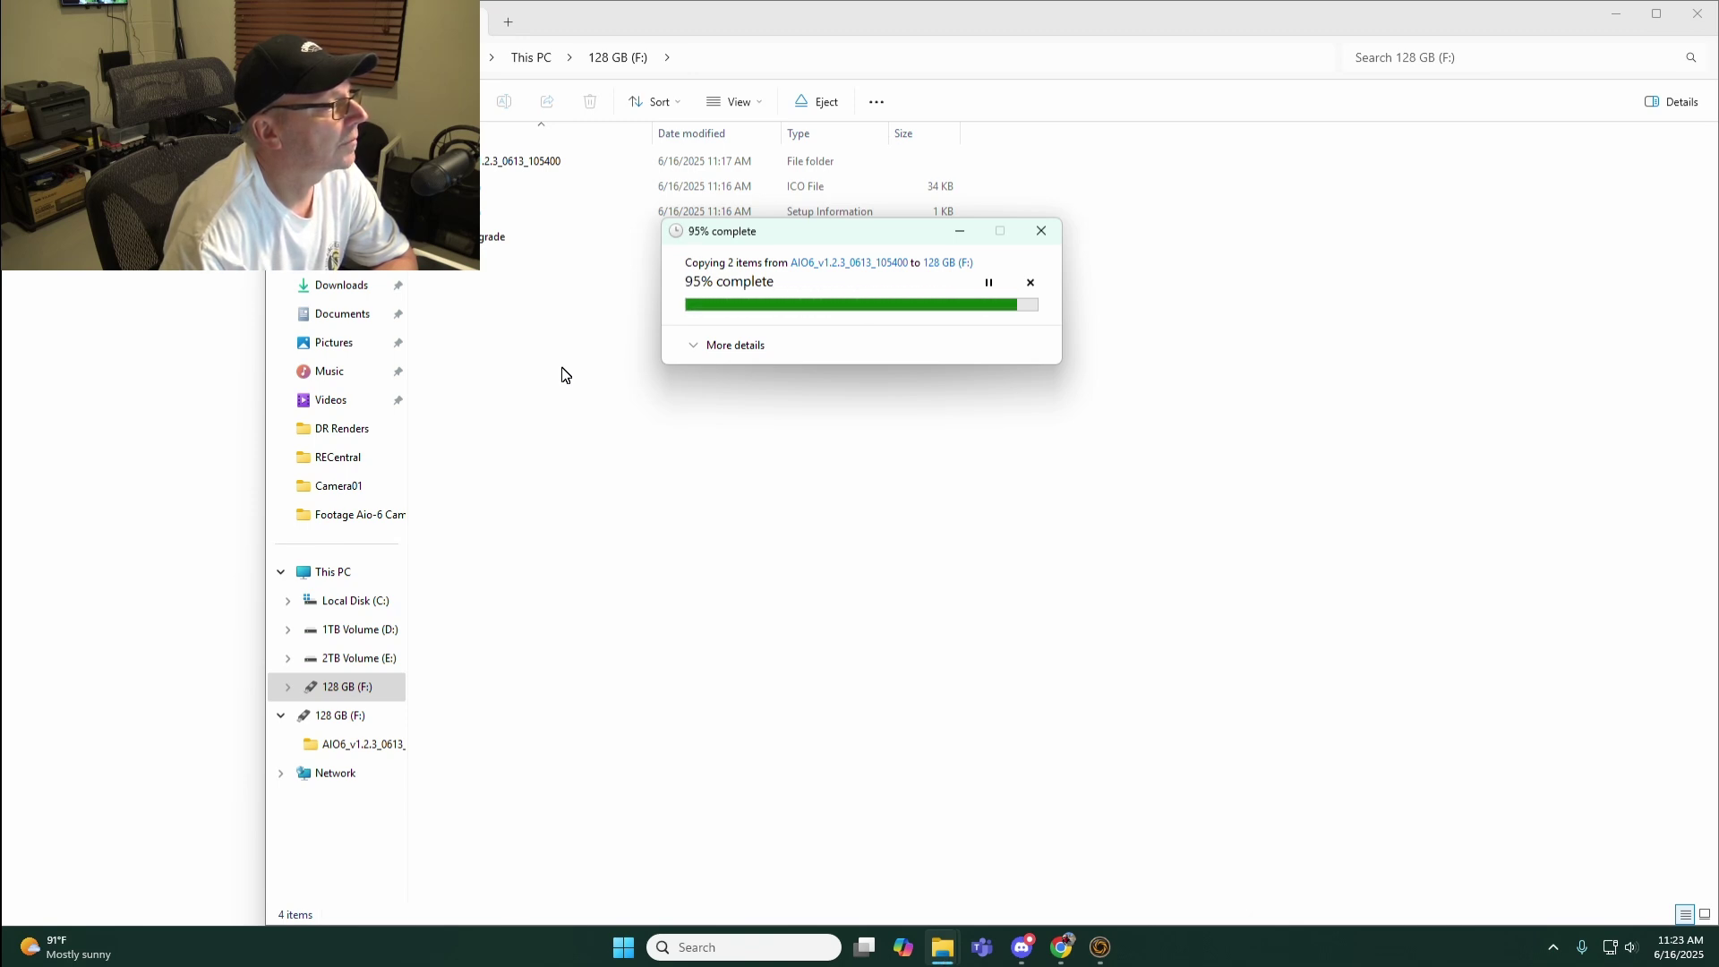
# Delete the AIO6_v1.2.3_0613_105400 folder and both autorun files from the F: drive's root, and recheck the drive's contents.
pyautogui.click(447, 211)
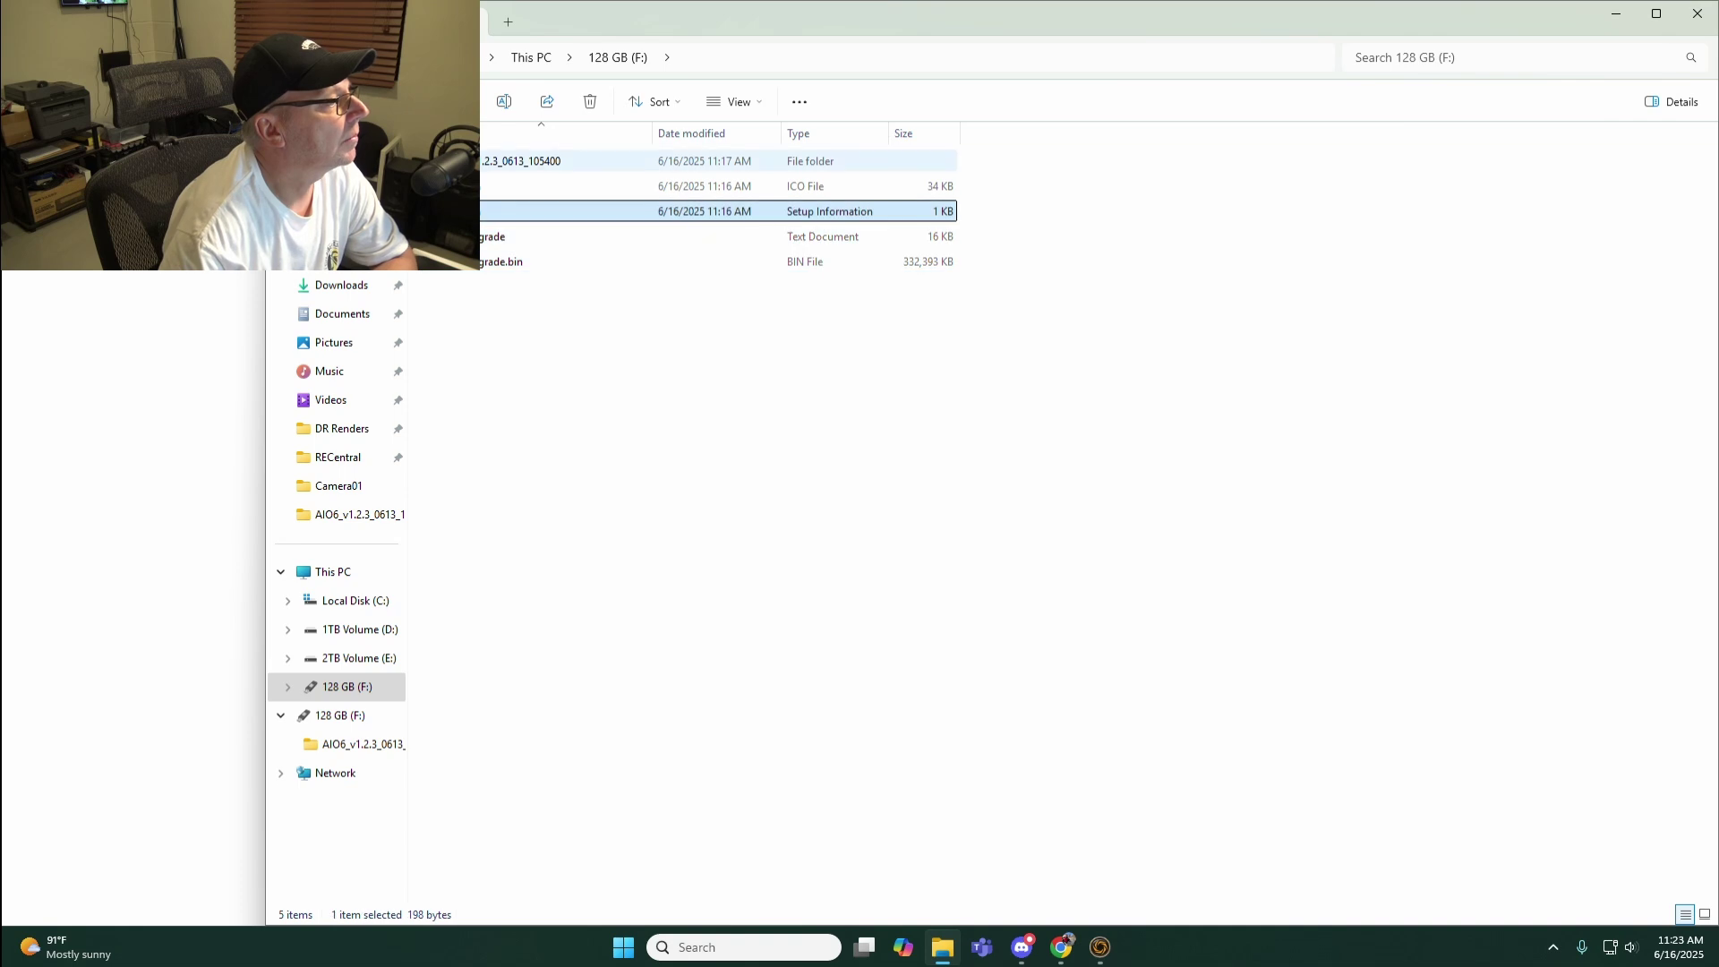
pyautogui.keyDown('shift'); pyautogui.click(461, 161); pyautogui.keyUp('shift')
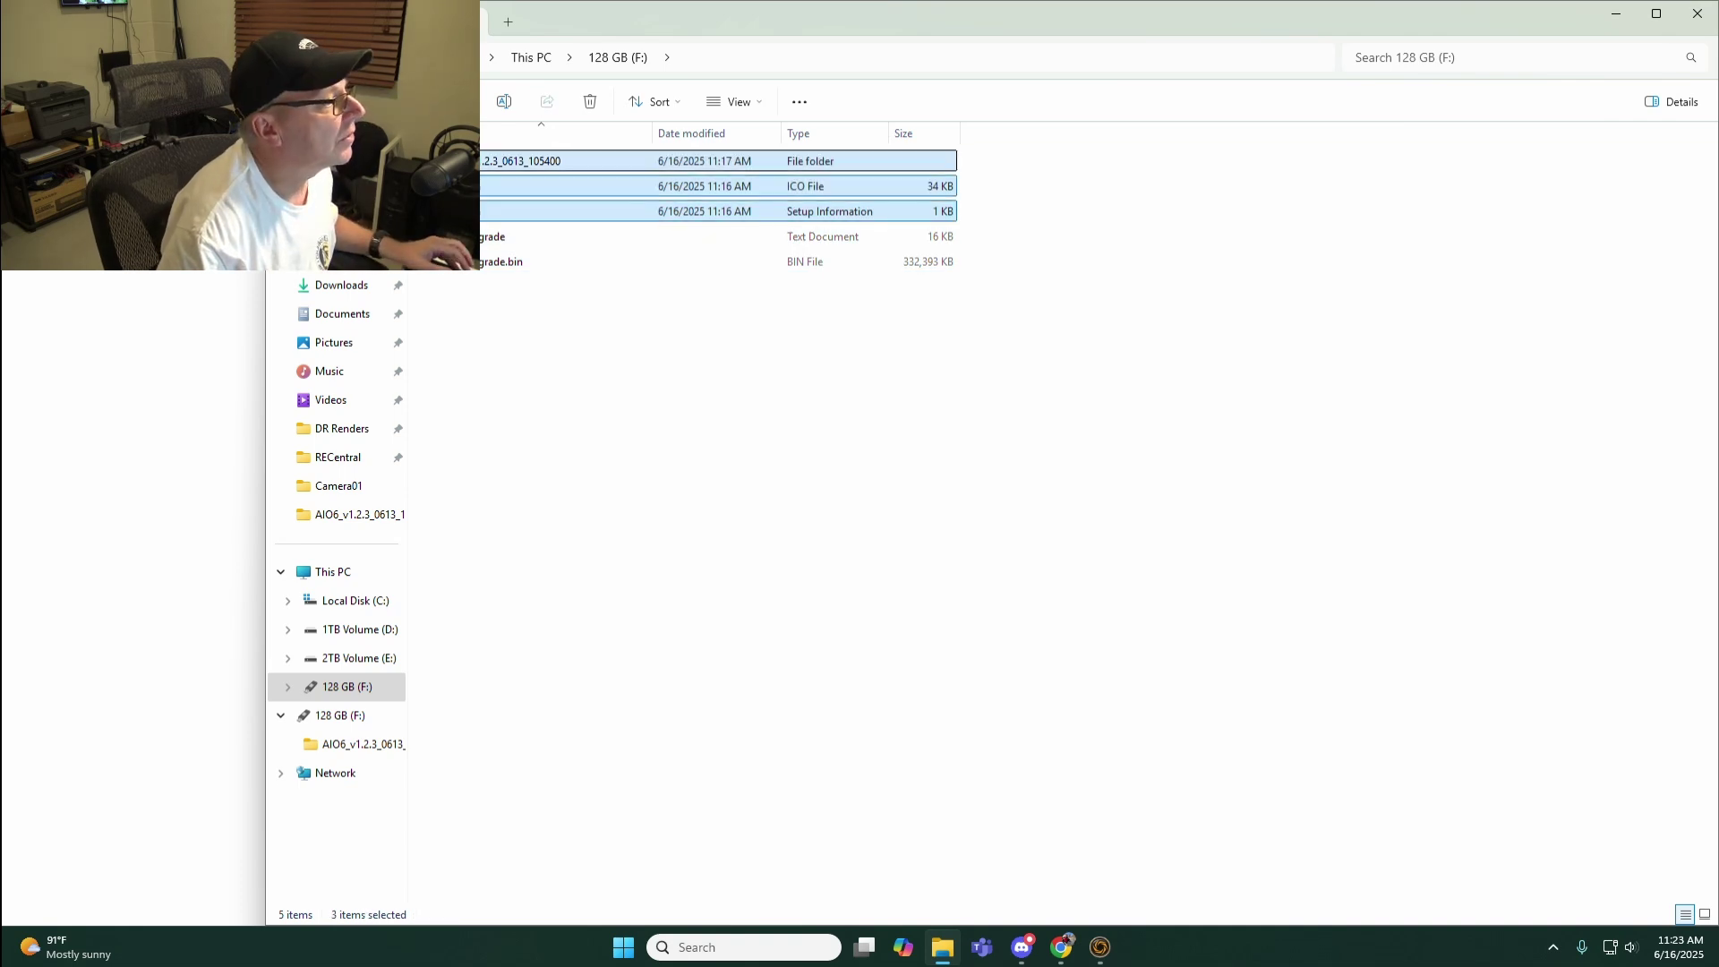
pyautogui.rightClick(470, 161)
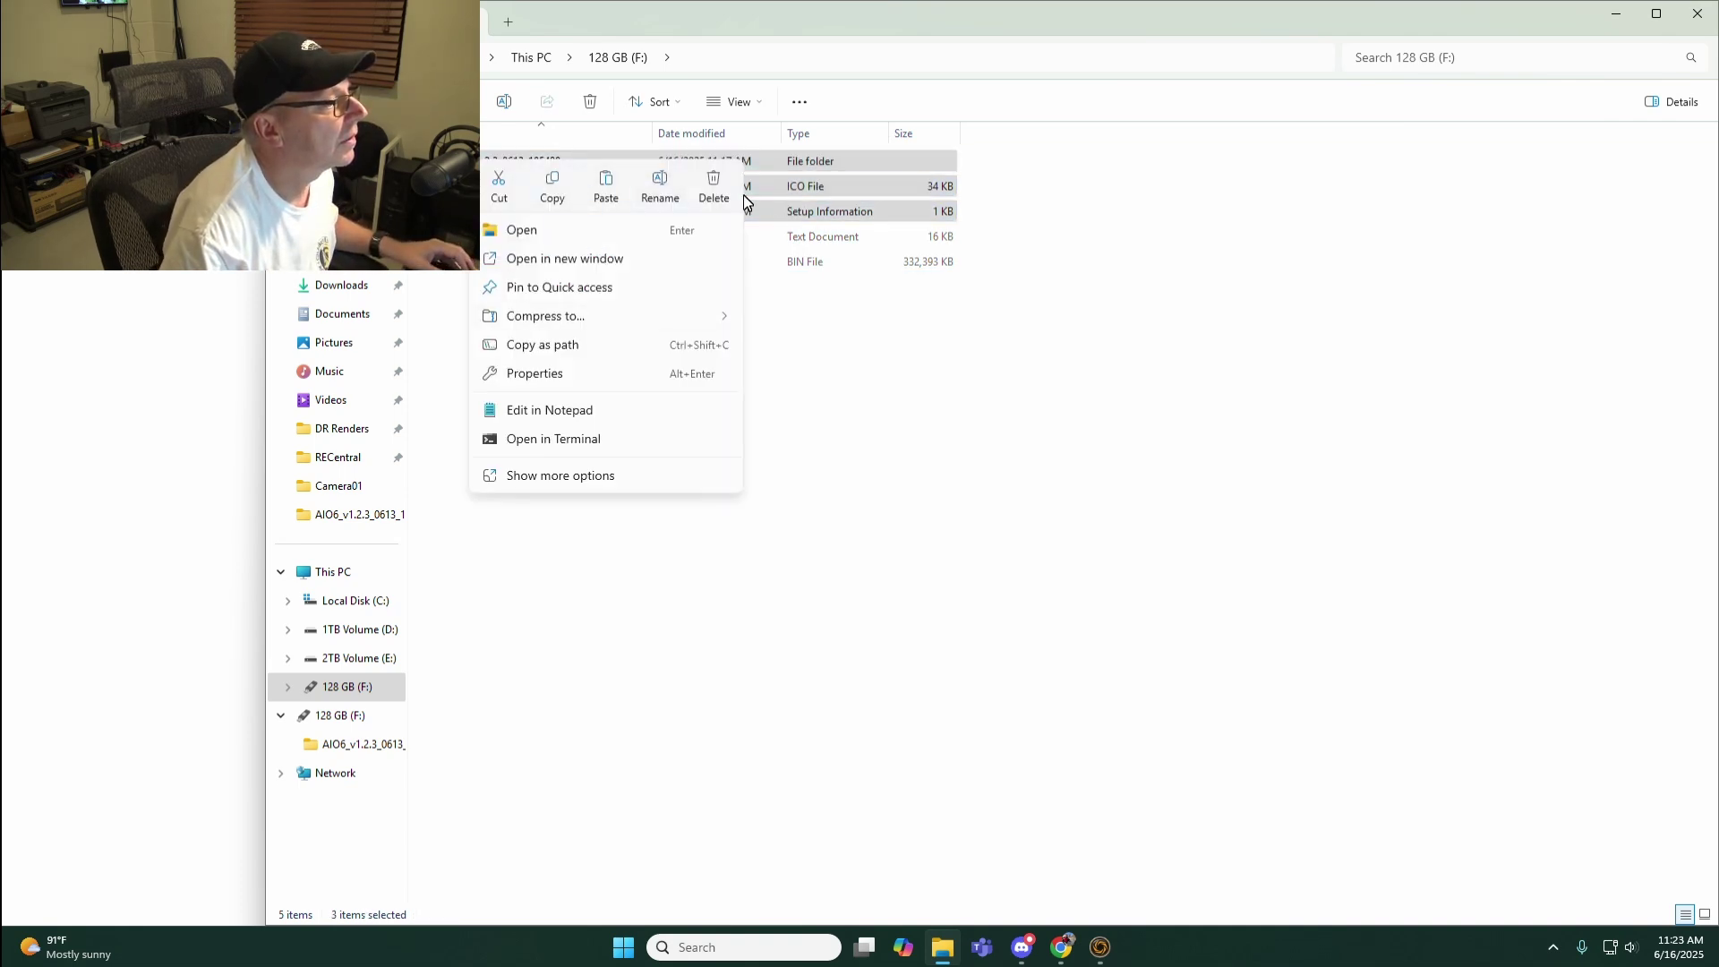
pyautogui.click(714, 189)
pyautogui.click(932, 486)
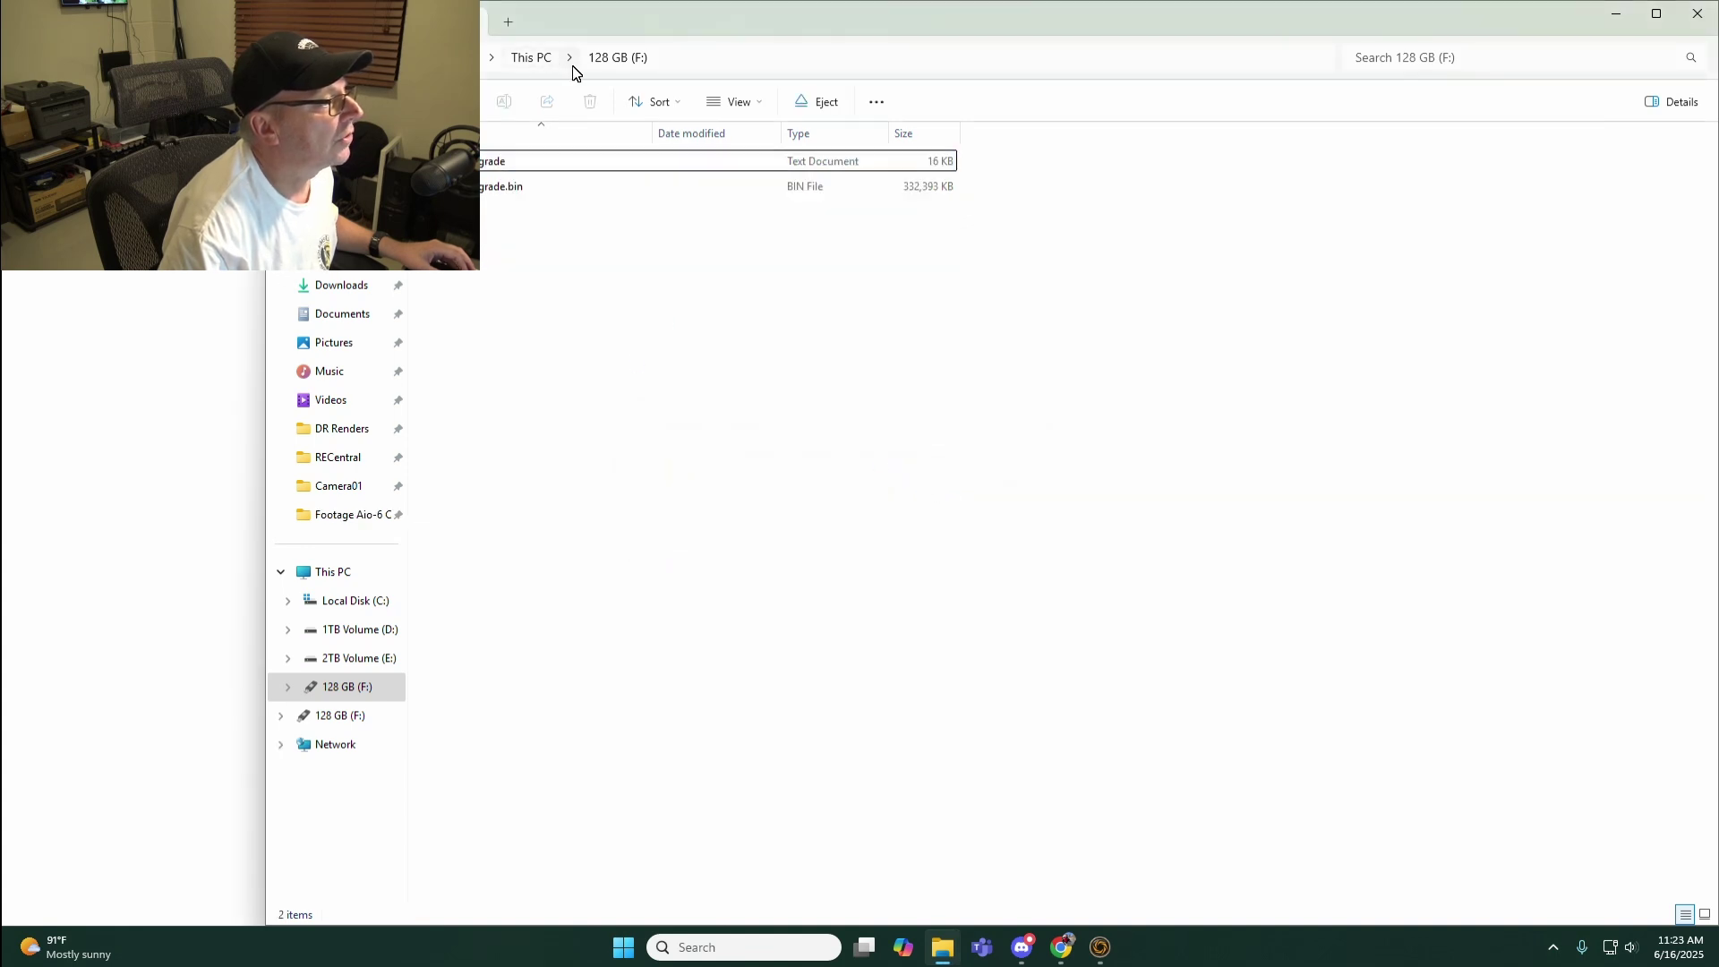
pyautogui.click(486, 170)
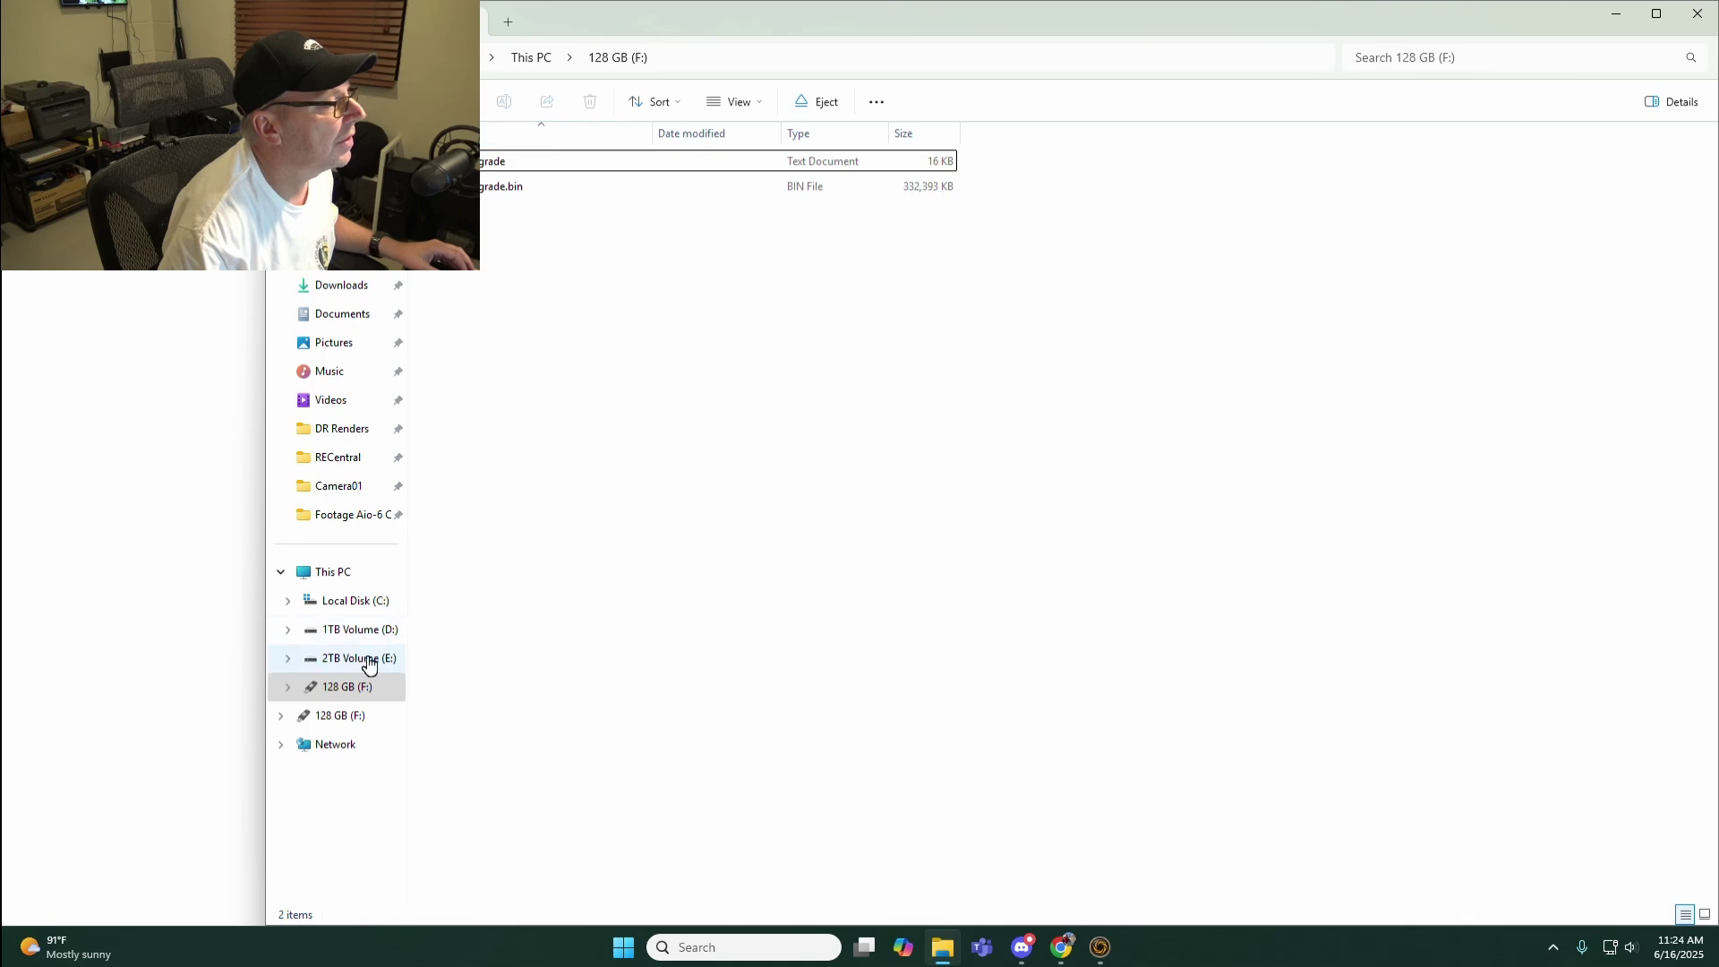
pyautogui.click(347, 688)
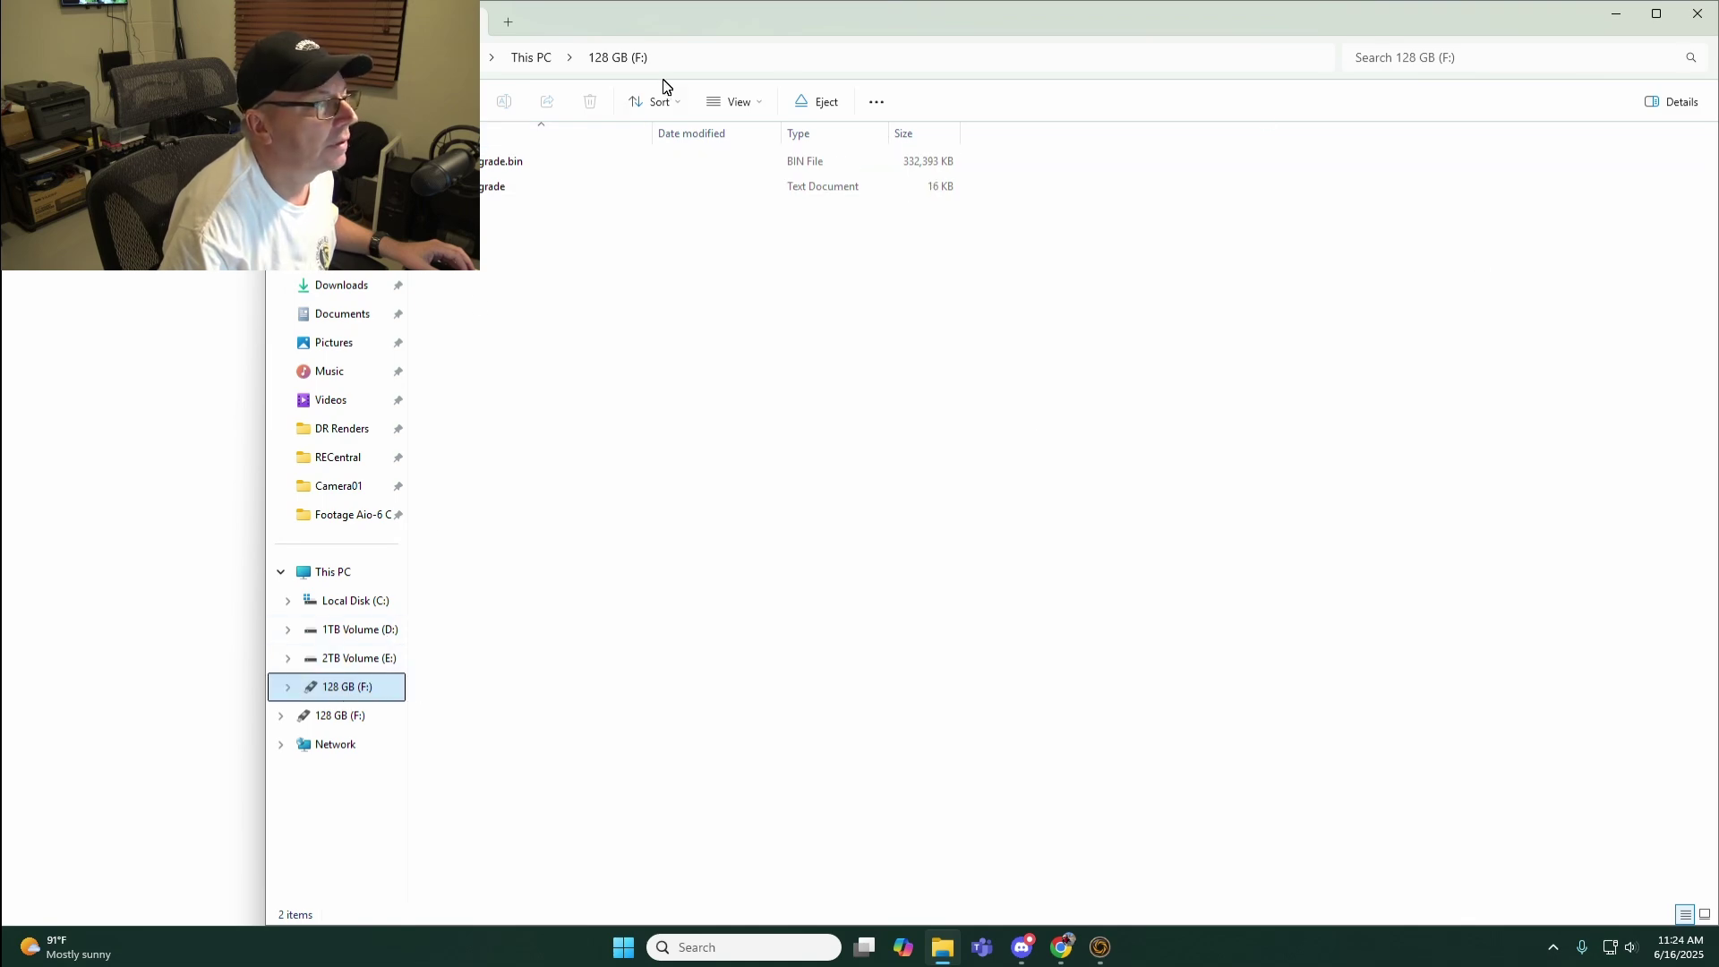